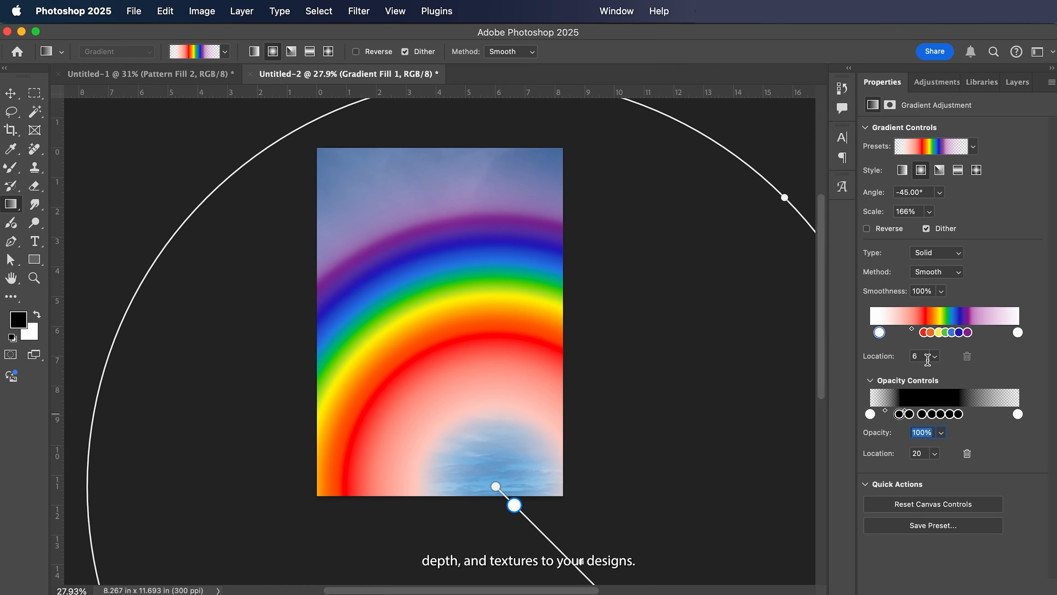
left_click(1017, 81)
left_click_drag(1017, 105, 995, 125)
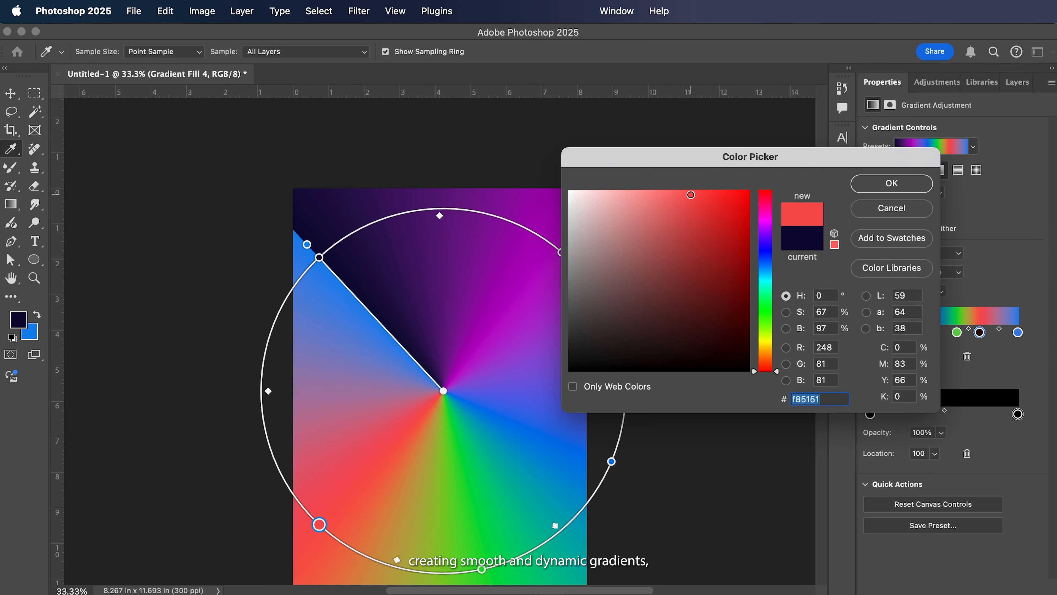
left_click_drag(442, 338, 303, 215)
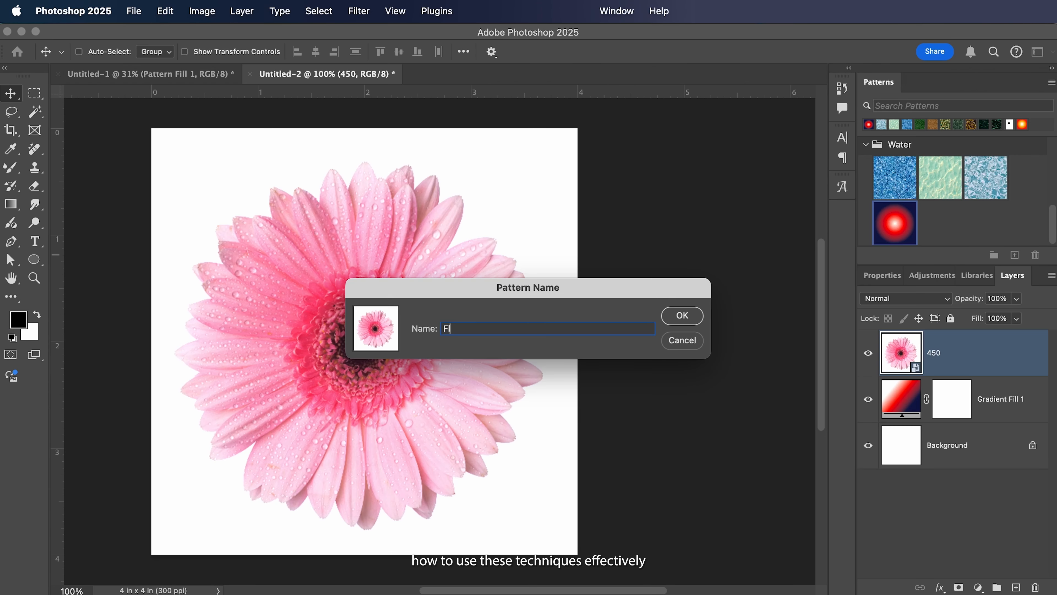
Define the flower image as a pattern and shrink the flower Pattern Fill to 12% scale, rotated to -163.75°.
key("Return")
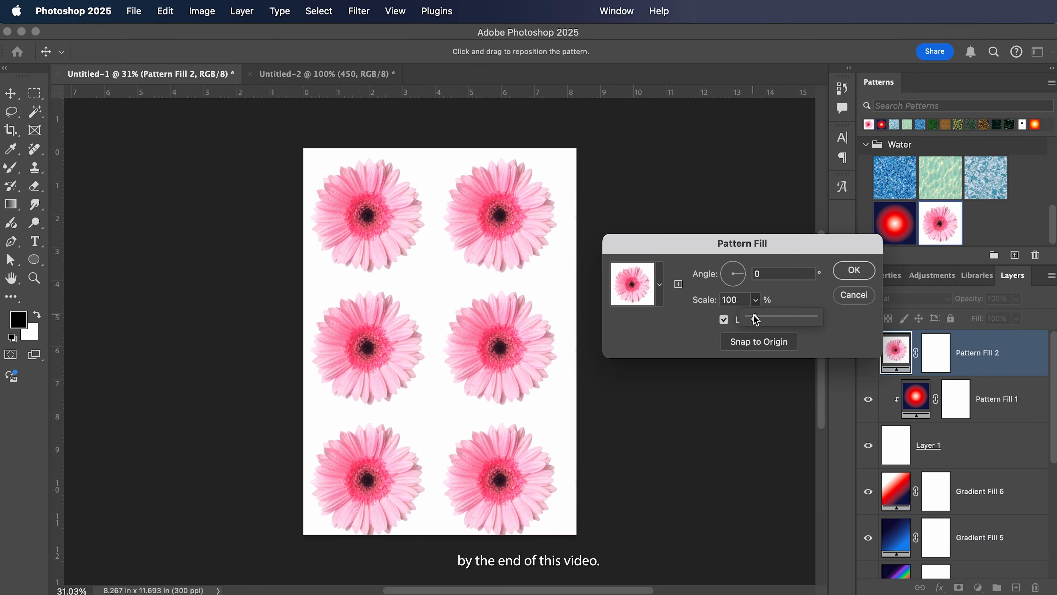
left_click_drag(761, 318, 750, 319)
left_click_drag(743, 275, 723, 277)
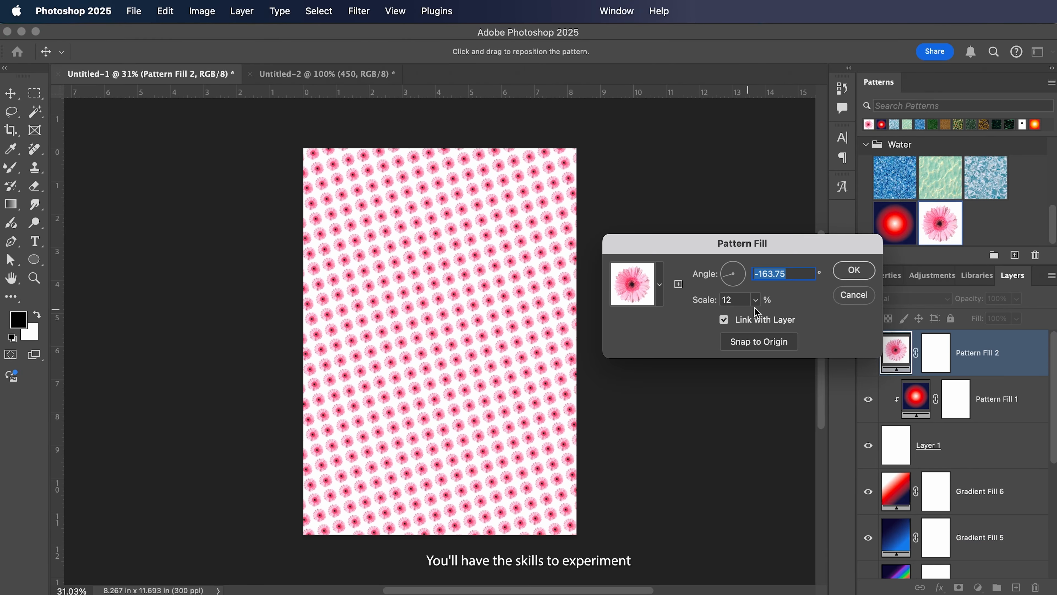
left_click(756, 300)
left_click_drag(755, 317, 753, 317)
left_click(663, 301)
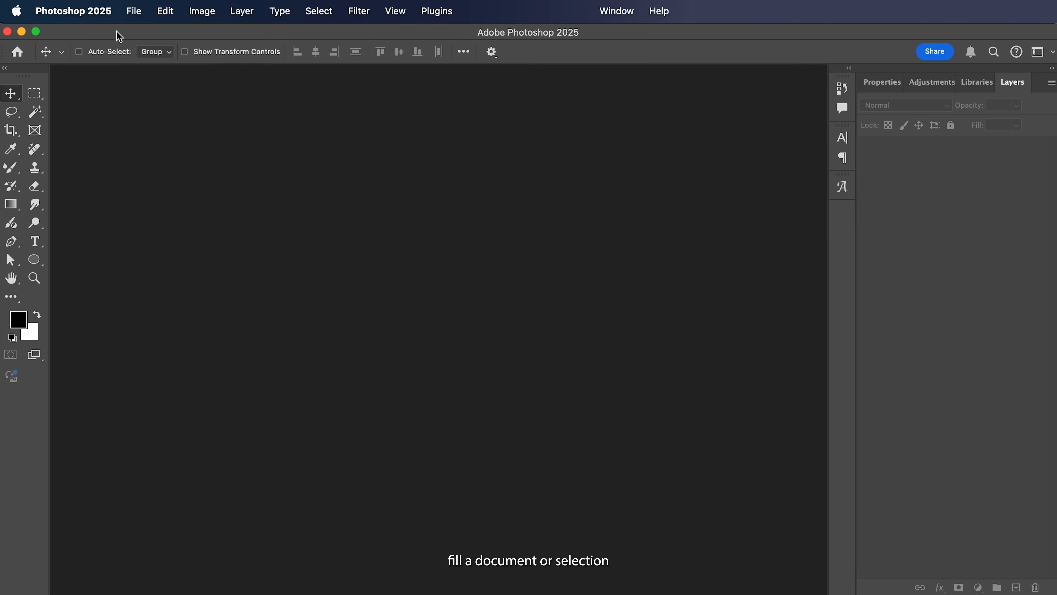
Create a new A4 portrait document of 210 x 297 mm at 300 ppi with a white background.
left_click(133, 10)
left_click(142, 31)
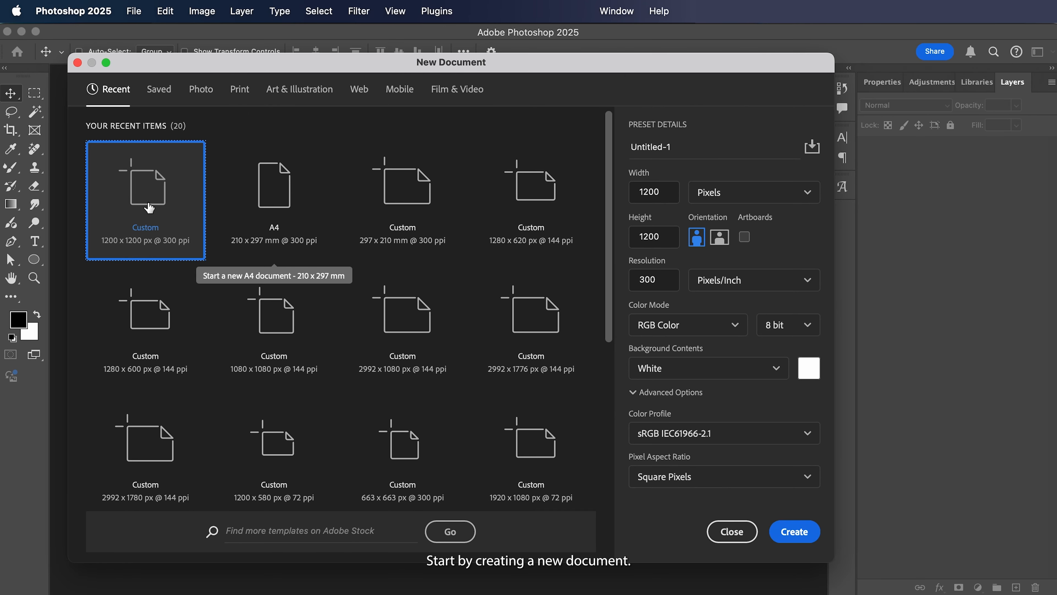
left_click(245, 205)
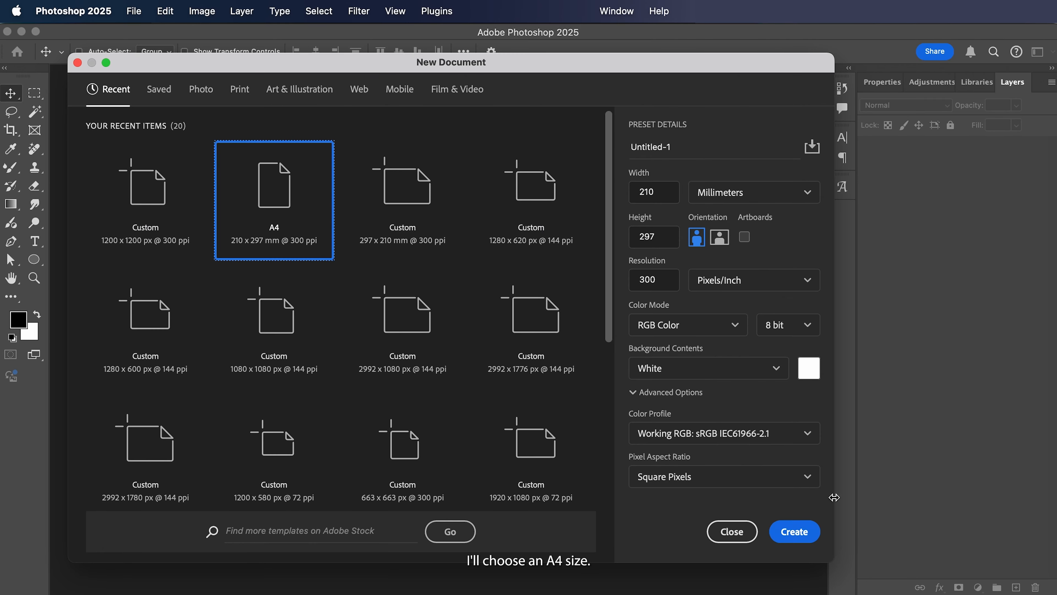
left_click(792, 531)
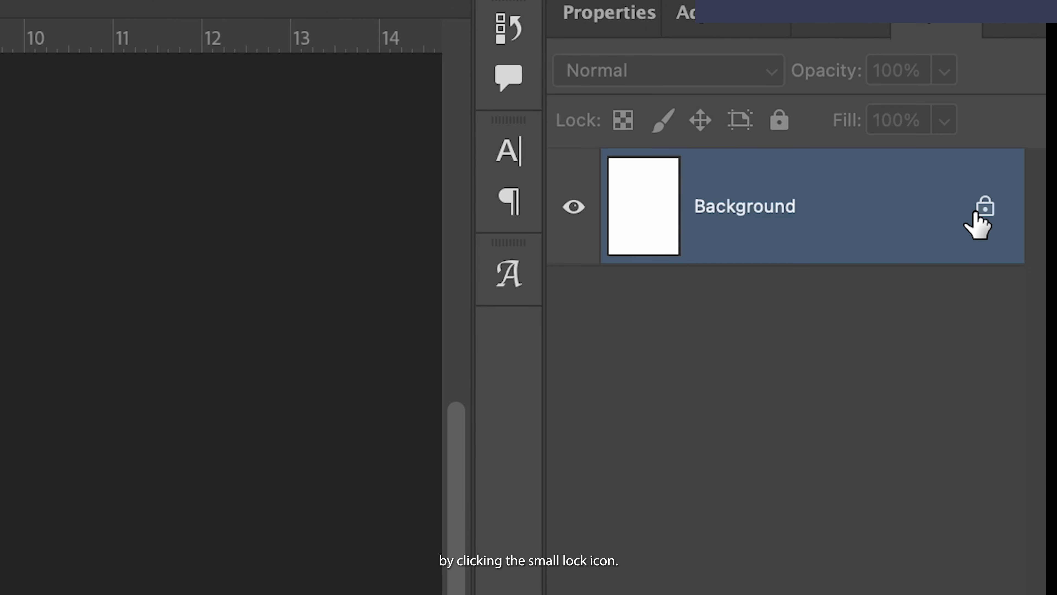
Unlock the Background layer and fill it with the black foreground color, followed by the white background color.
left_click(985, 207)
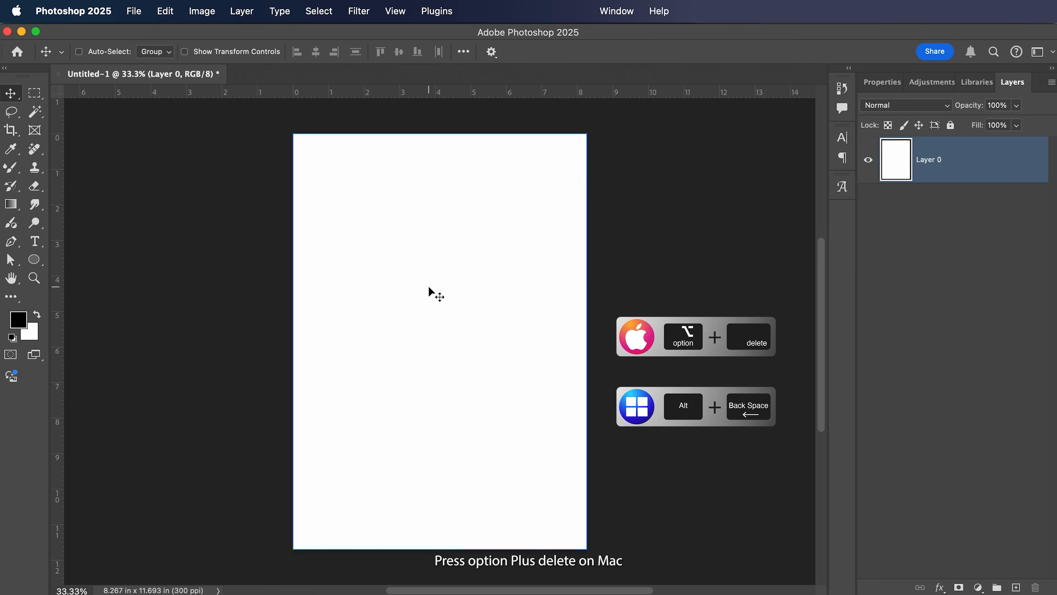
key("alt+BackSpace")
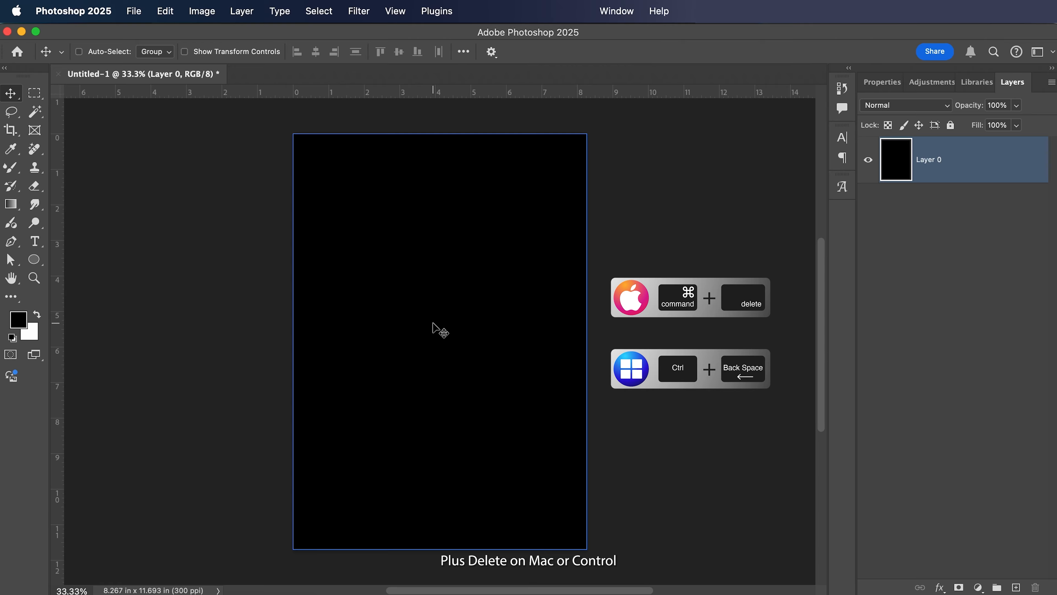
key("super+BackSpace")
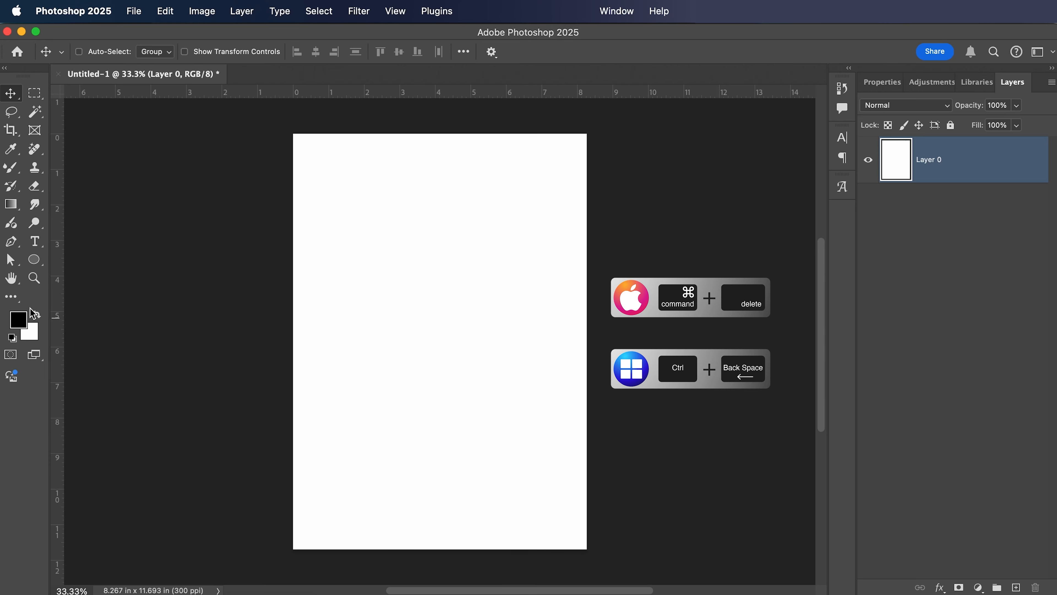
Set the foreground color to a medium shade of blue.
left_click(23, 320)
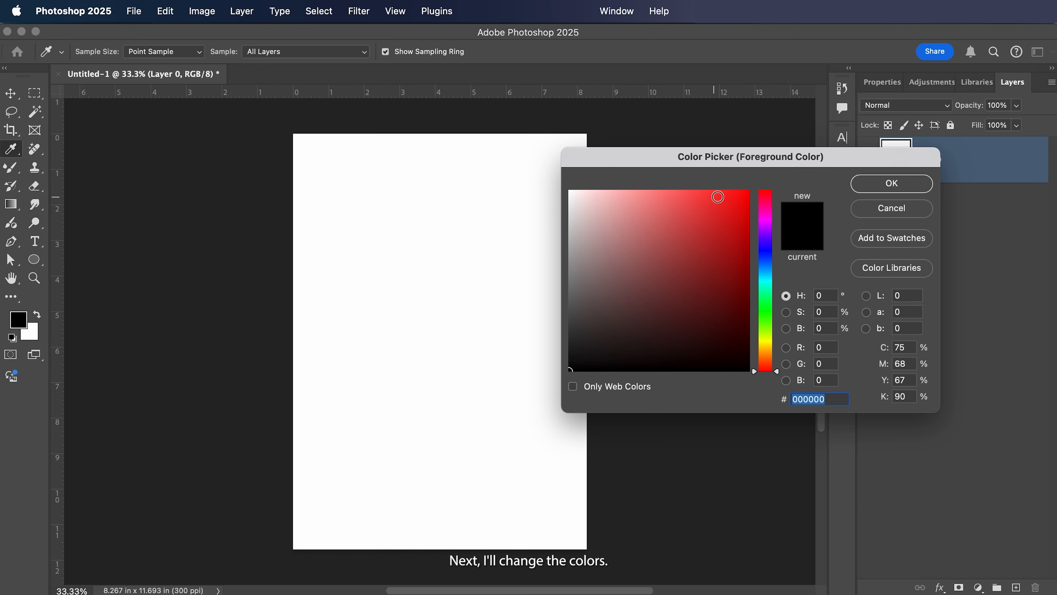
left_click(727, 196)
left_click(766, 250)
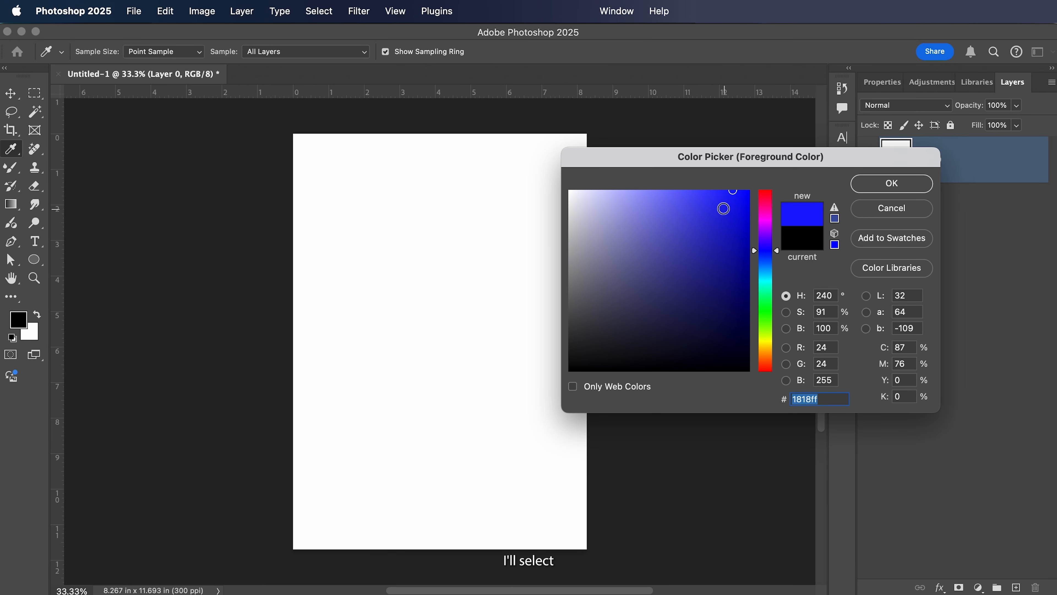
left_click_drag(724, 208, 705, 214)
left_click(892, 184)
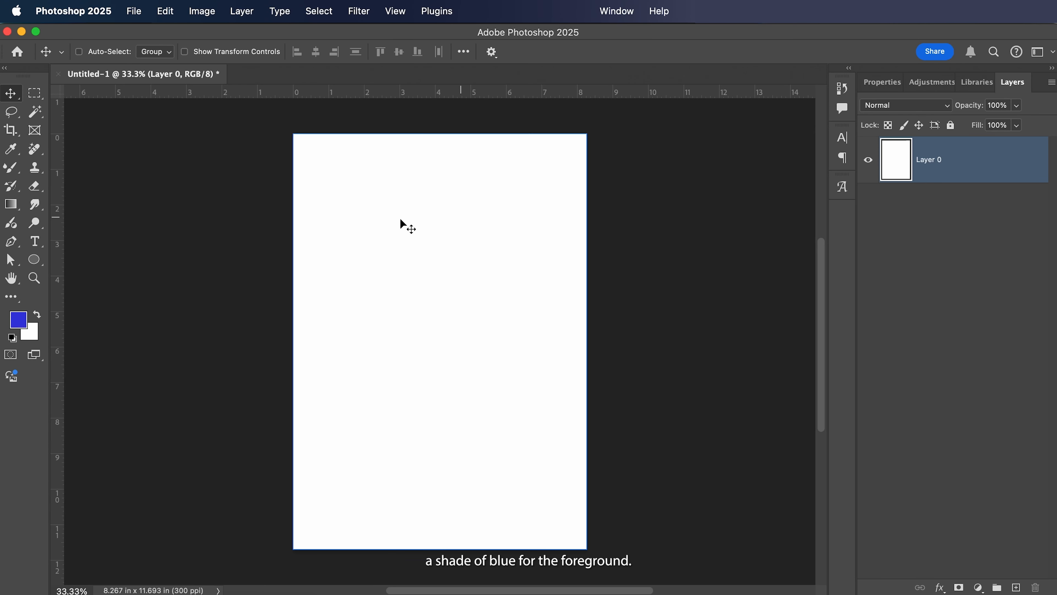
Set the background color to a medium shade of green.
left_click(29, 336)
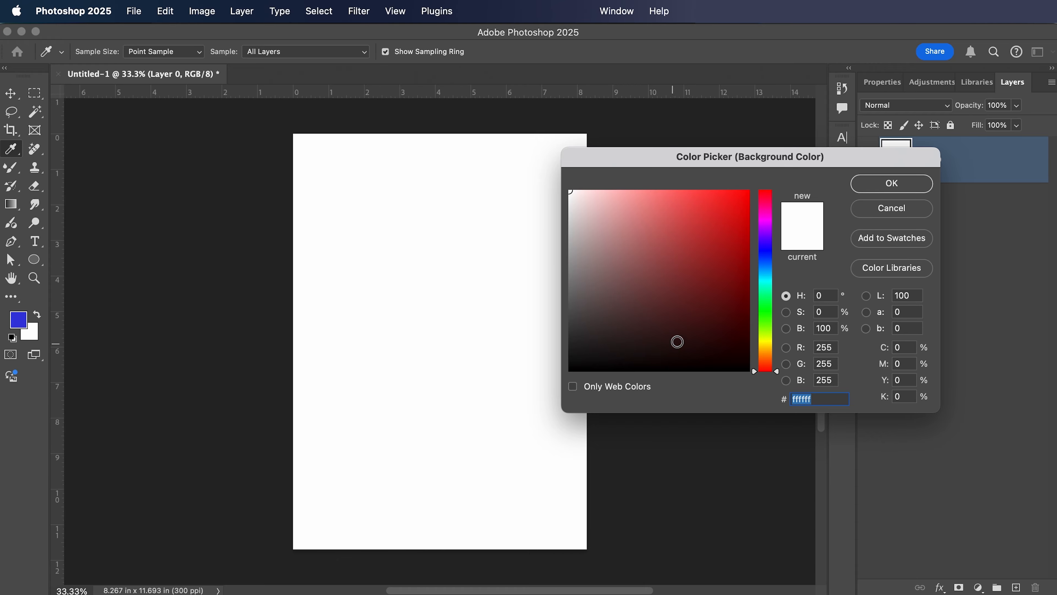
left_click(770, 330)
mouse_move(771, 332)
left_mouse_down()
mouse_move(773, 292)
mouse_move(773, 316)
left_mouse_up()
left_click_drag(712, 250, 707, 226)
left_click(913, 184)
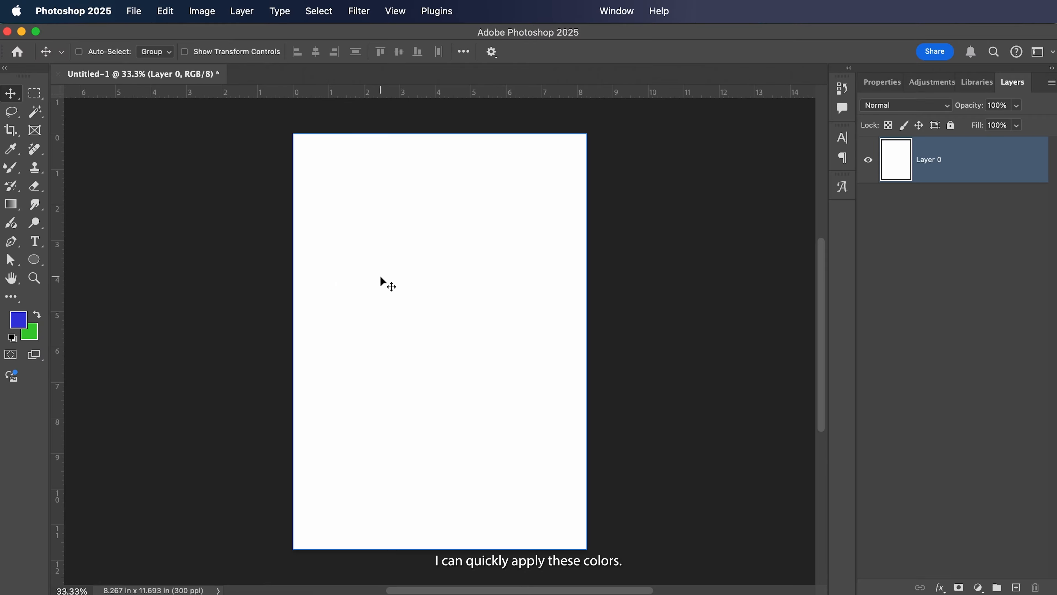
Fill Layer 0 with the blue foreground color, and refill it with the green background color.
key("alt+BackSpace")
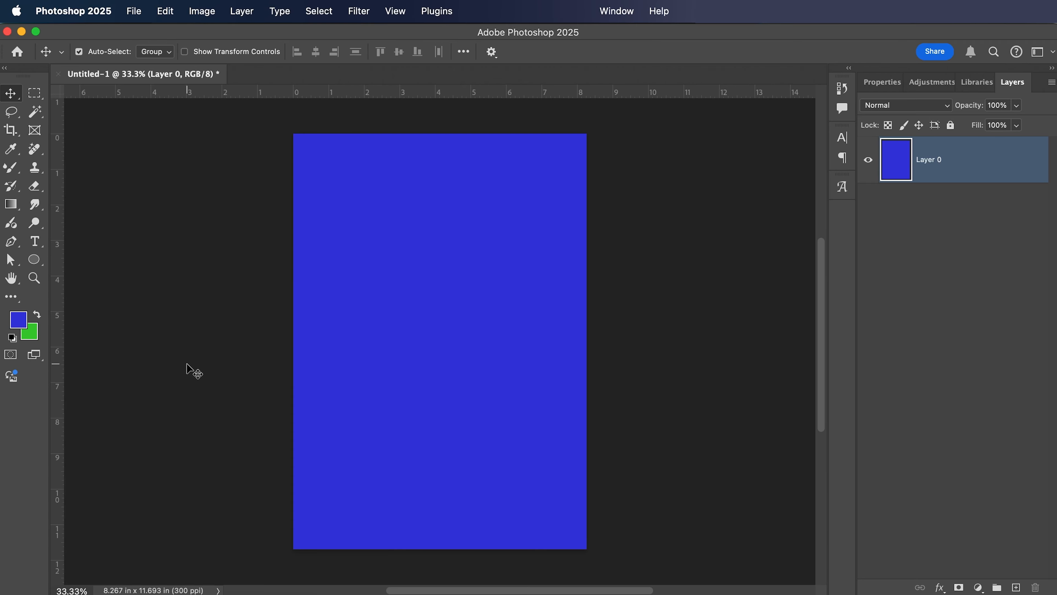
key("cmd+BackSpace")
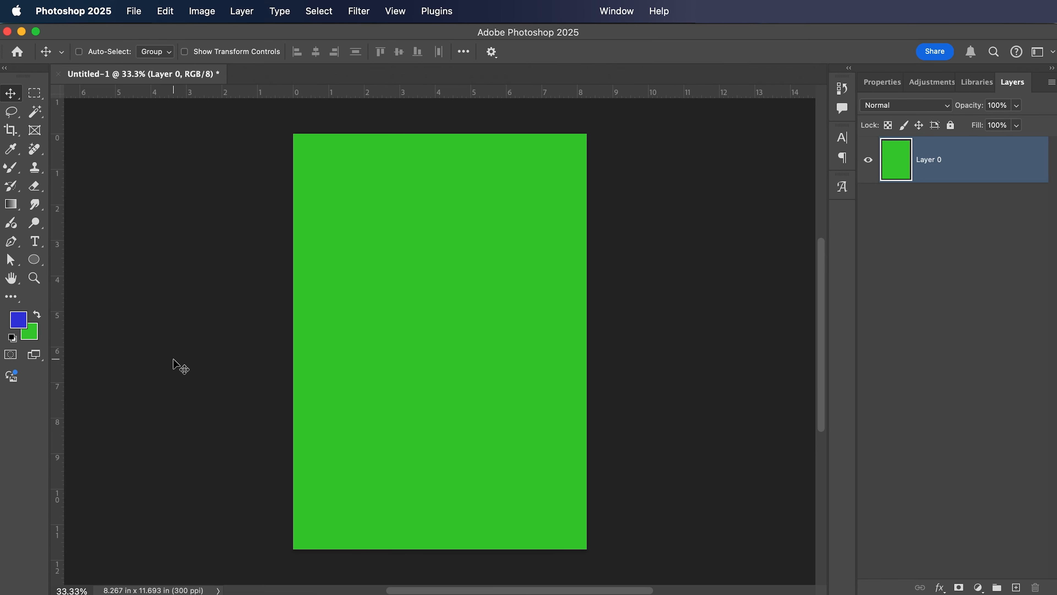
Swap the foreground and background colors back and forth, reset them to default black and white, and fill the layer with white.
left_click(34, 317)
left_click(33, 316)
left_click(14, 338)
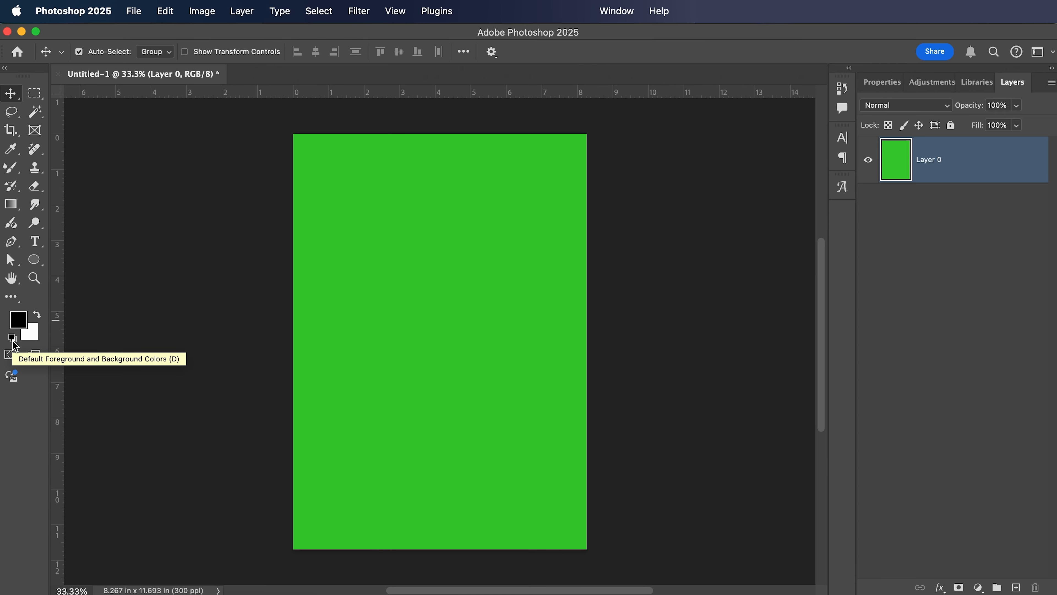
key("super+BackSpace")
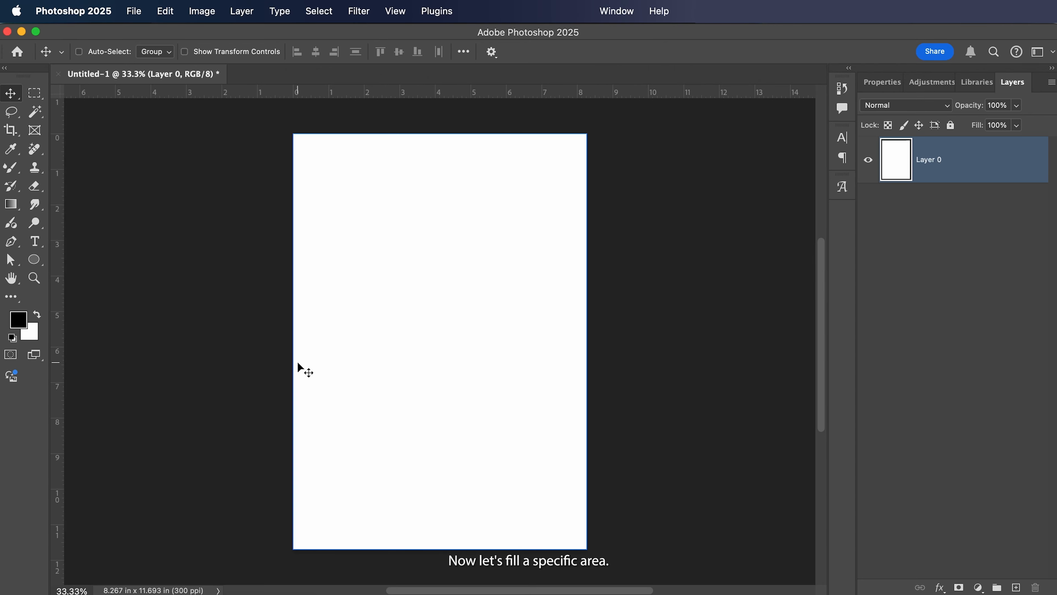
Select a square area about 2.7 in wide in the upper middle of the page and add a new layer.
left_click(35, 92)
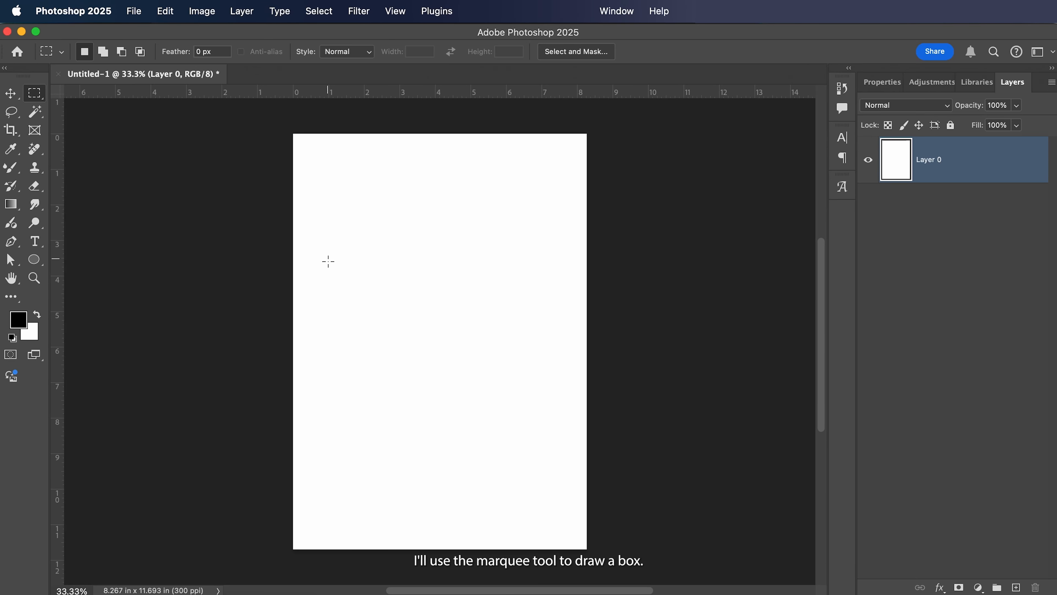
left_click_drag(387, 246, 484, 342)
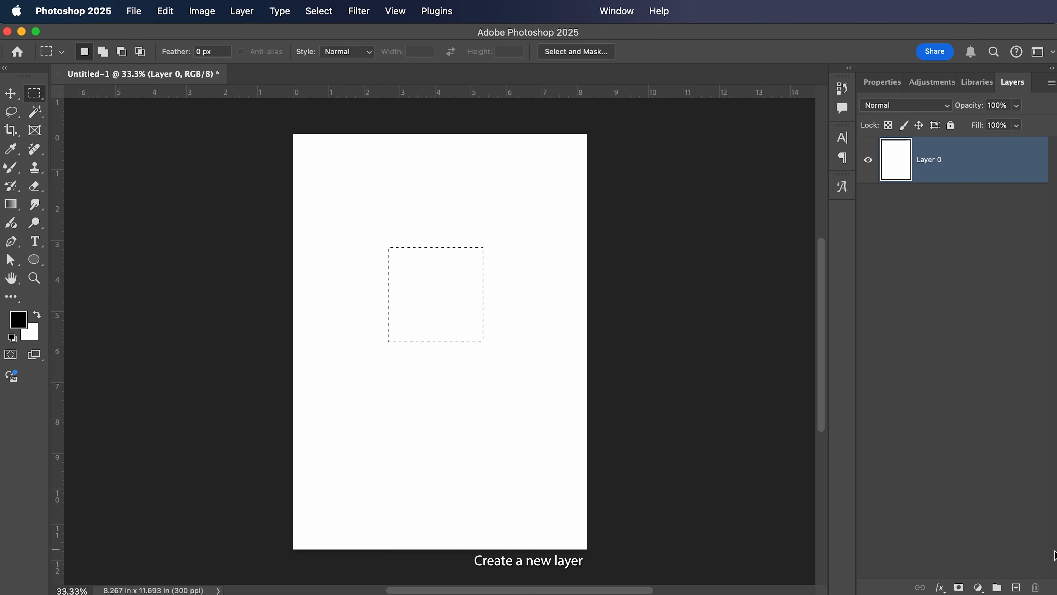
left_click(1025, 587)
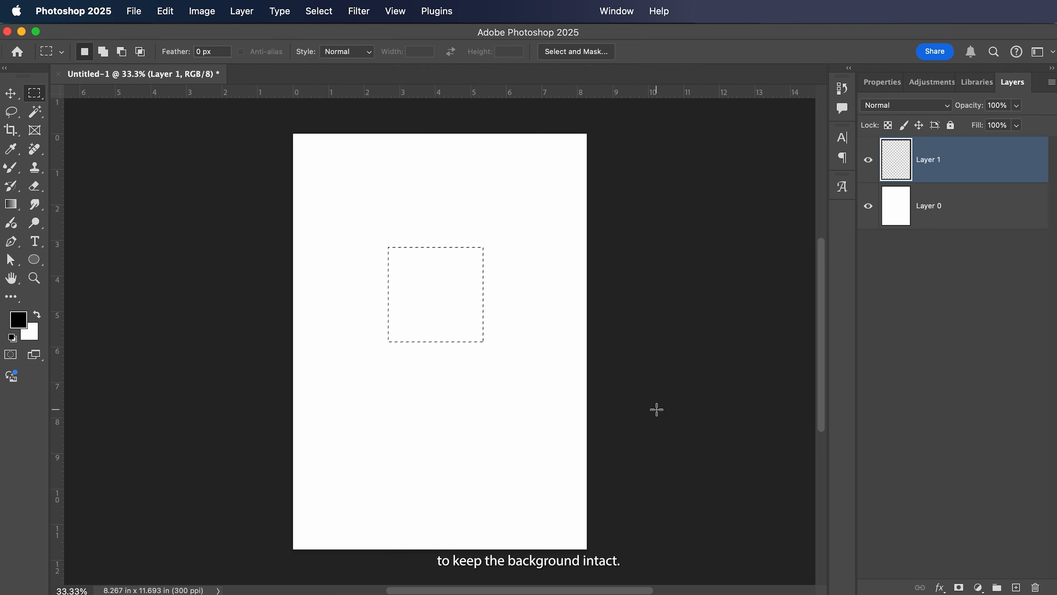
Fill the selected square with the black foreground color, deselect it, and make Layer 1 active with the Move tool.
key("alt+BackSpace")
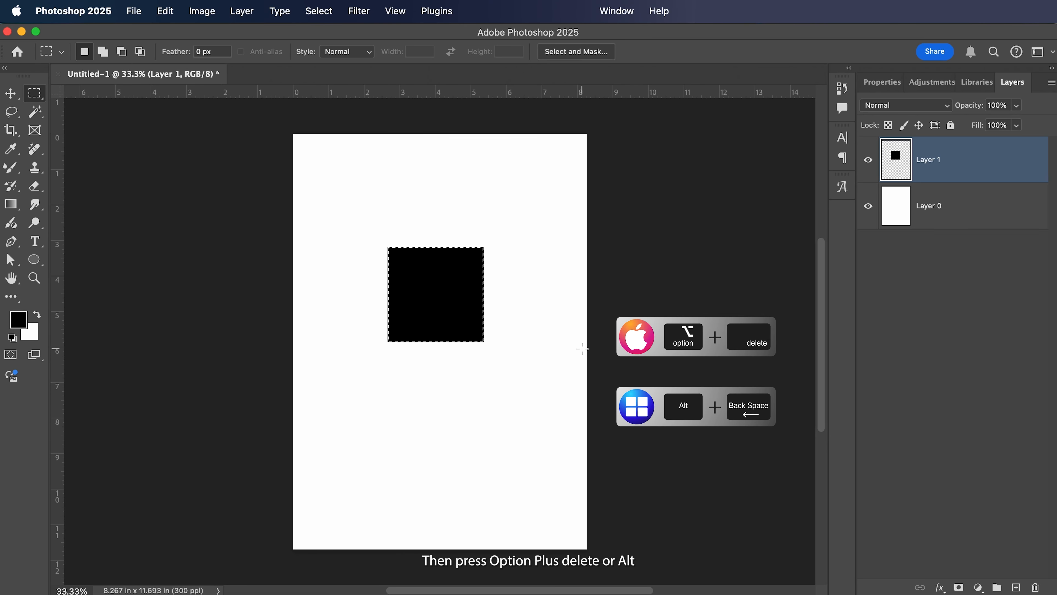
key("super+d")
key("v")
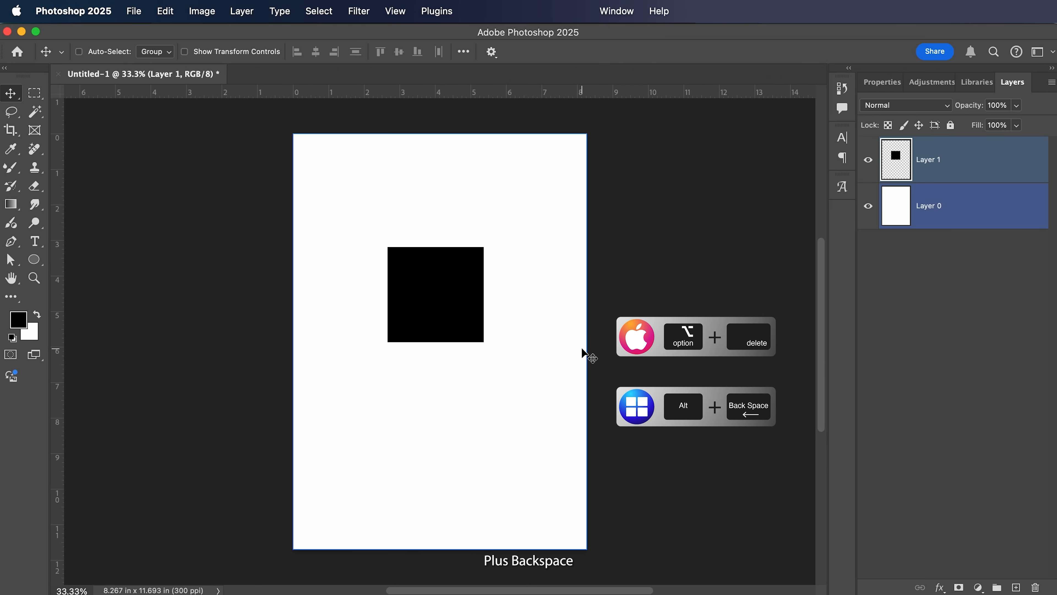
right_click(457, 267)
left_click(483, 279)
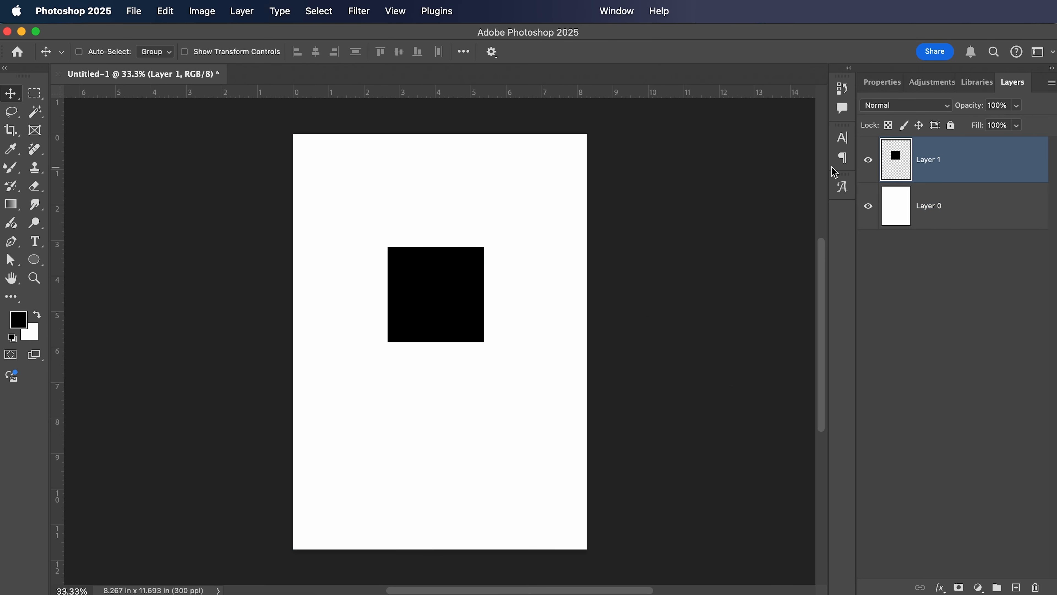
Set the foreground color to a bright red.
left_click(30, 317)
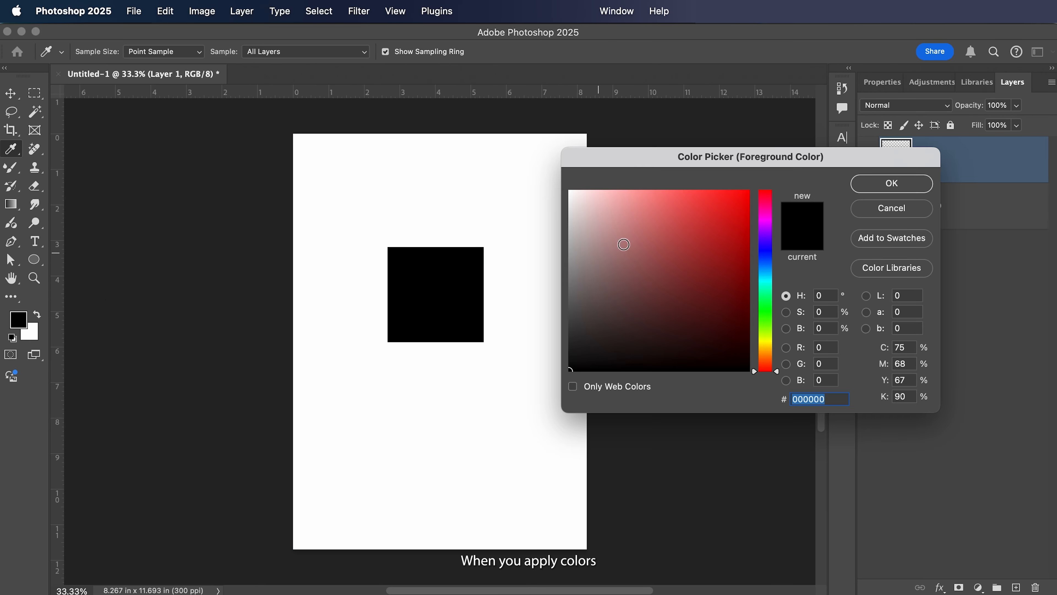
left_click(719, 225)
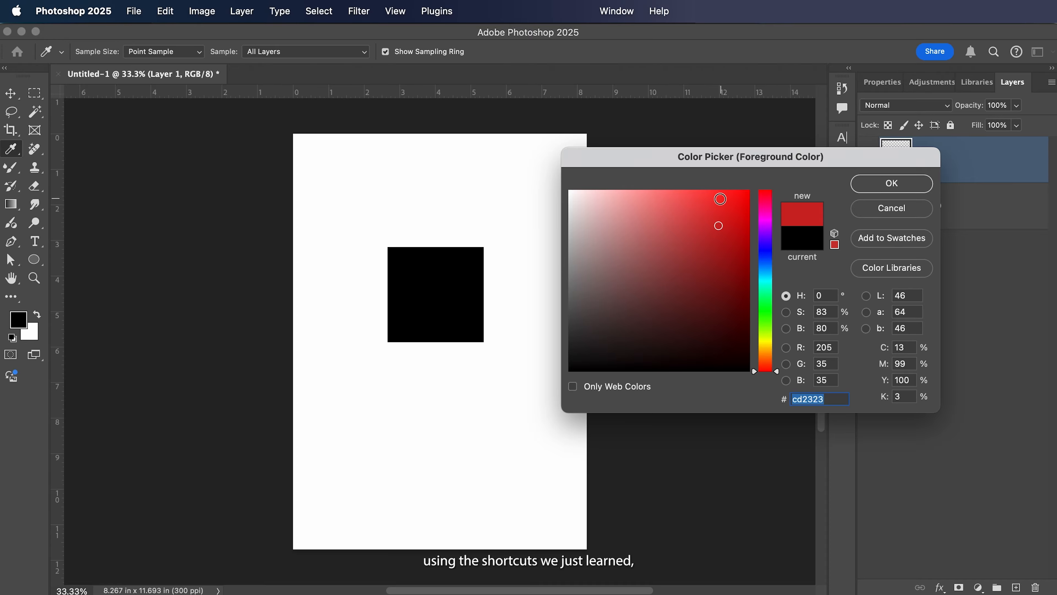
left_click(719, 196)
left_click(864, 192)
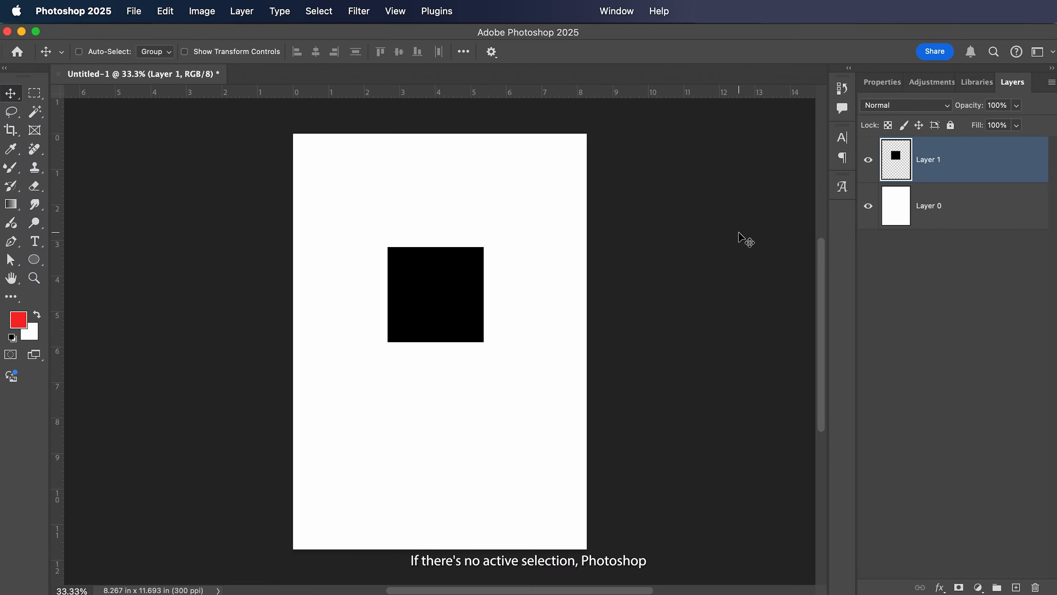
Fill all of Layer 1 with red, undo that fill, and recolor only the black square with red while preserving transparency.
key("alt+BackSpace")
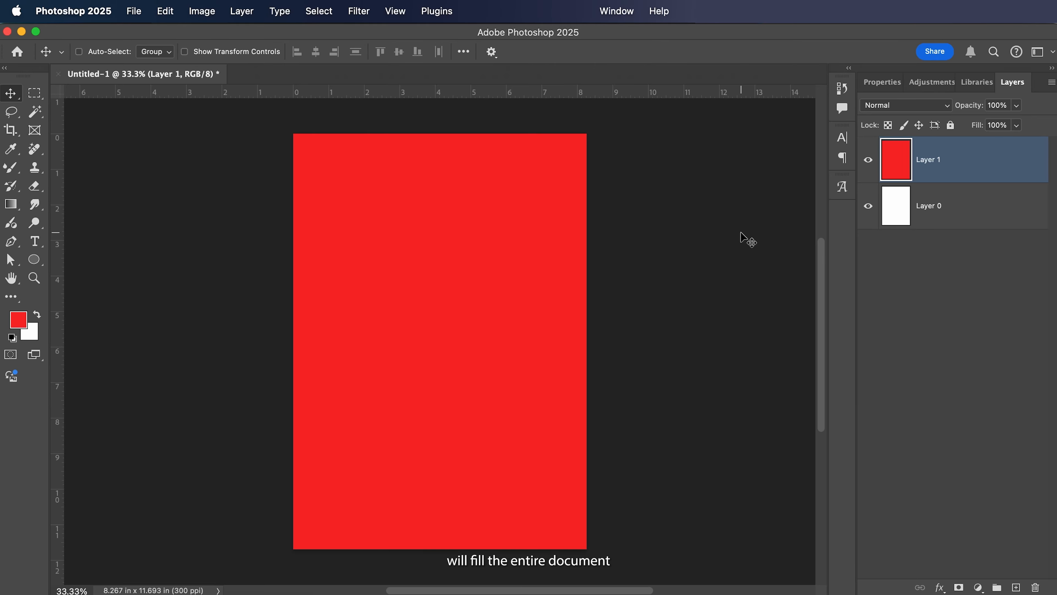
key("super+z")
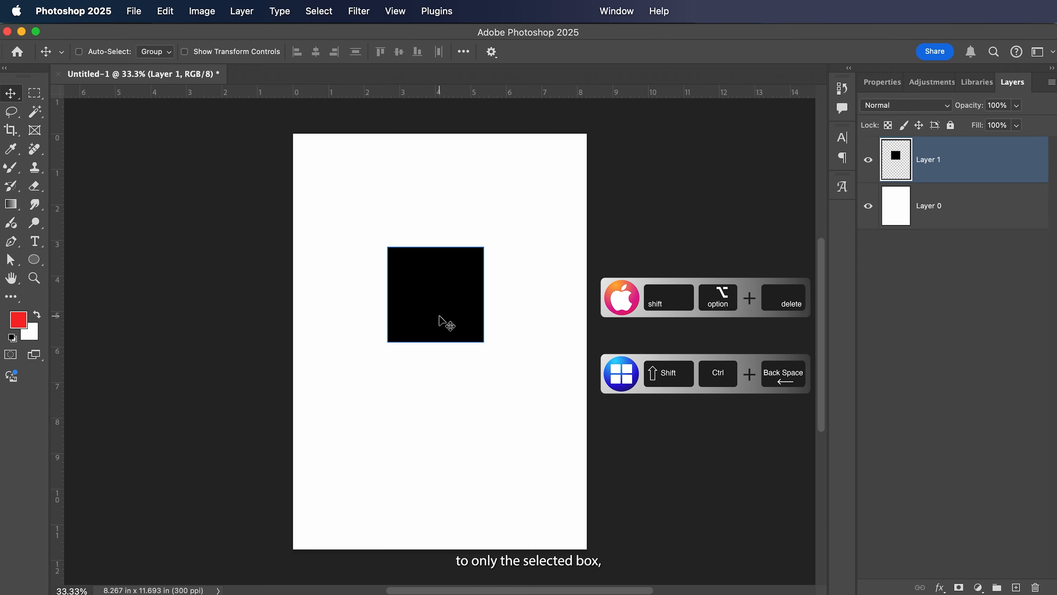
key("shift+alt+BackSpace")
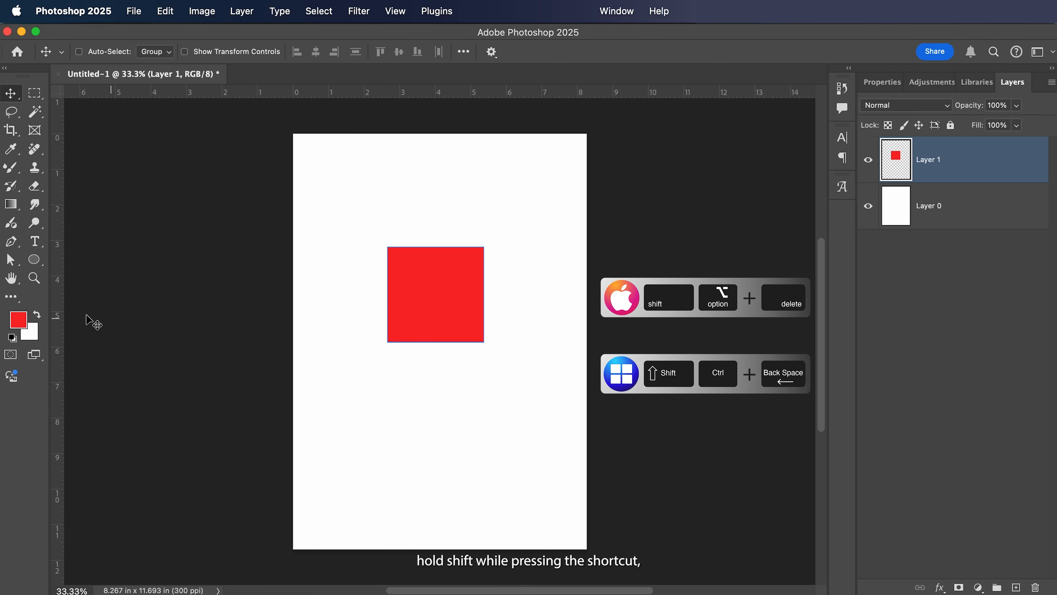
Set the background color to the blue #364cf1.
left_click(30, 334)
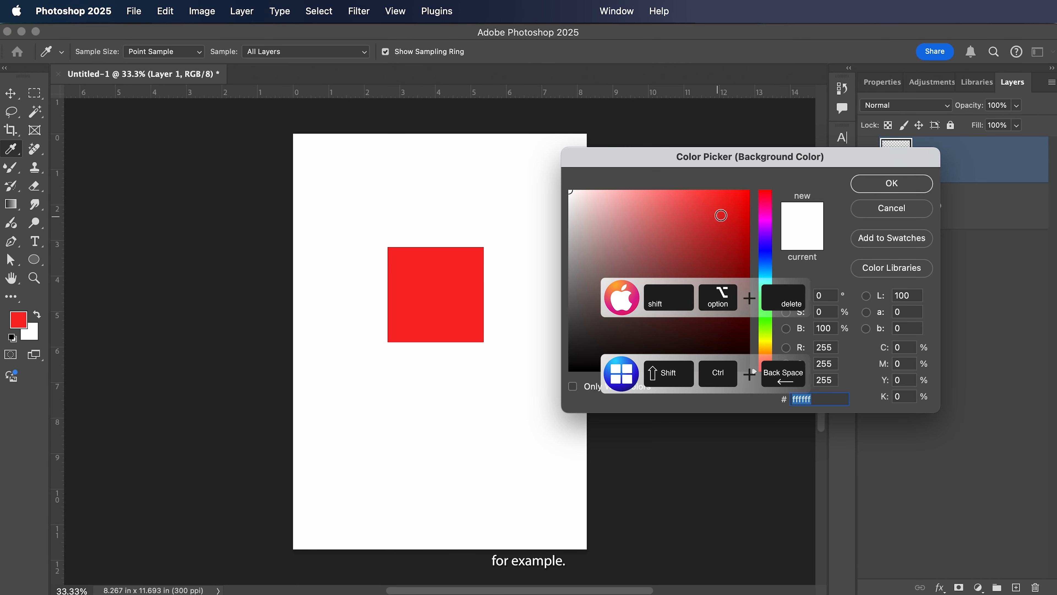
left_click(765, 254)
left_click(710, 201)
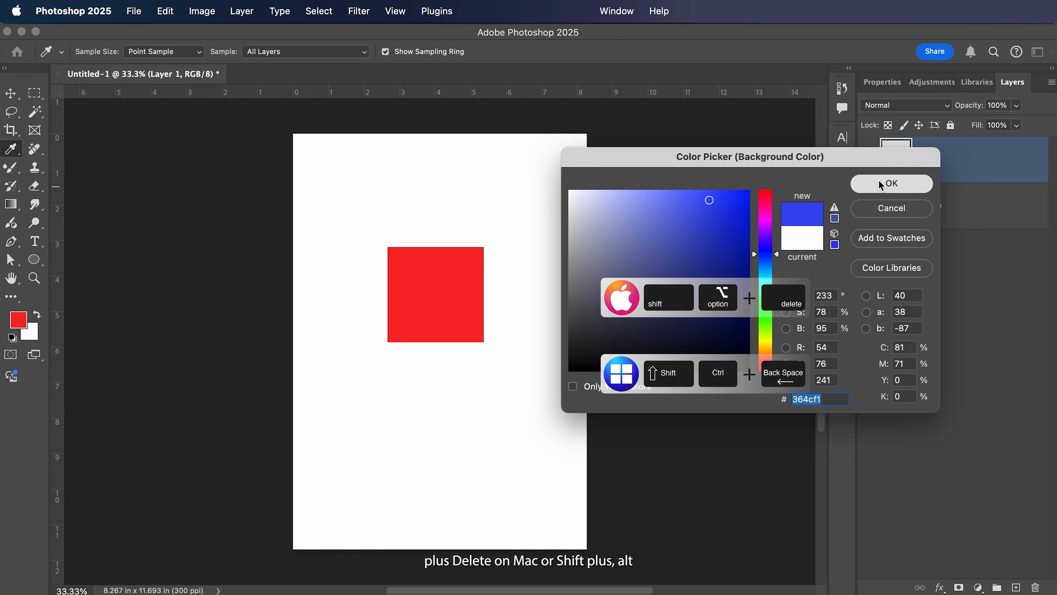
left_click(899, 183)
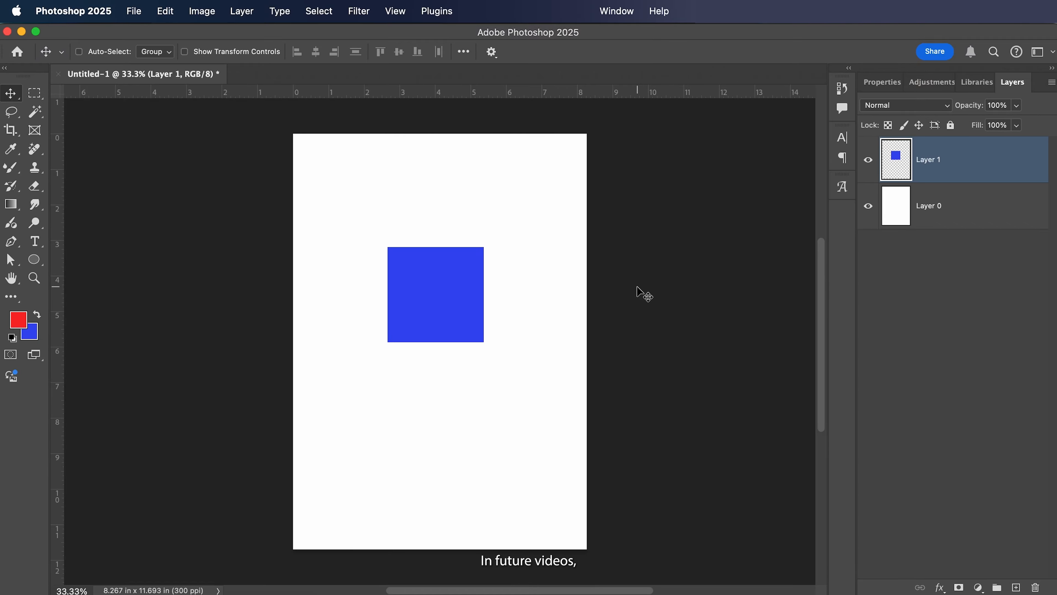
Delete Layer 1 and activate the Gradient tool in Gradient mode.
key("Delete")
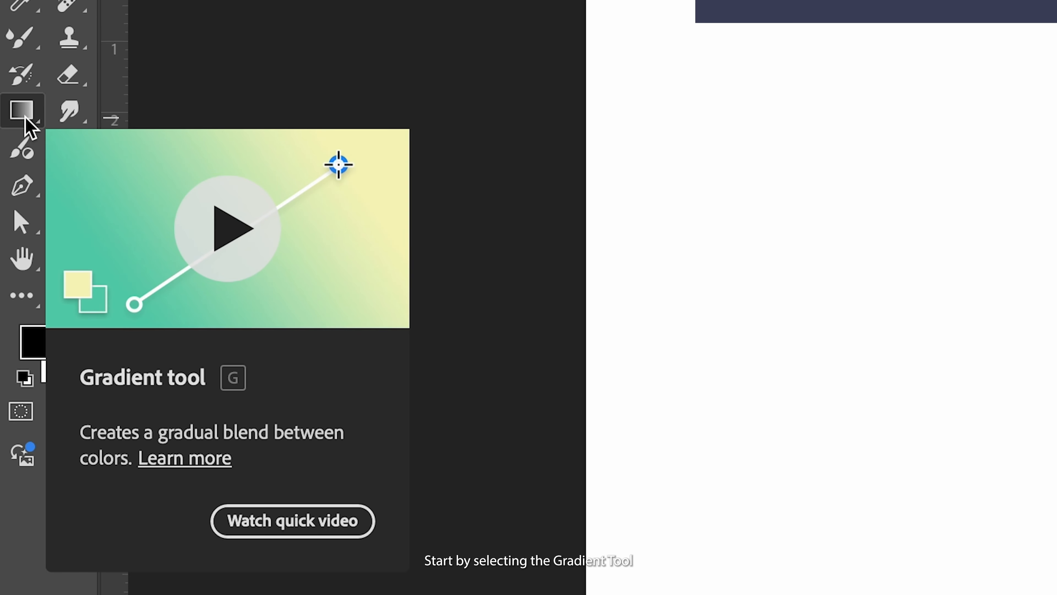
left_click(26, 123)
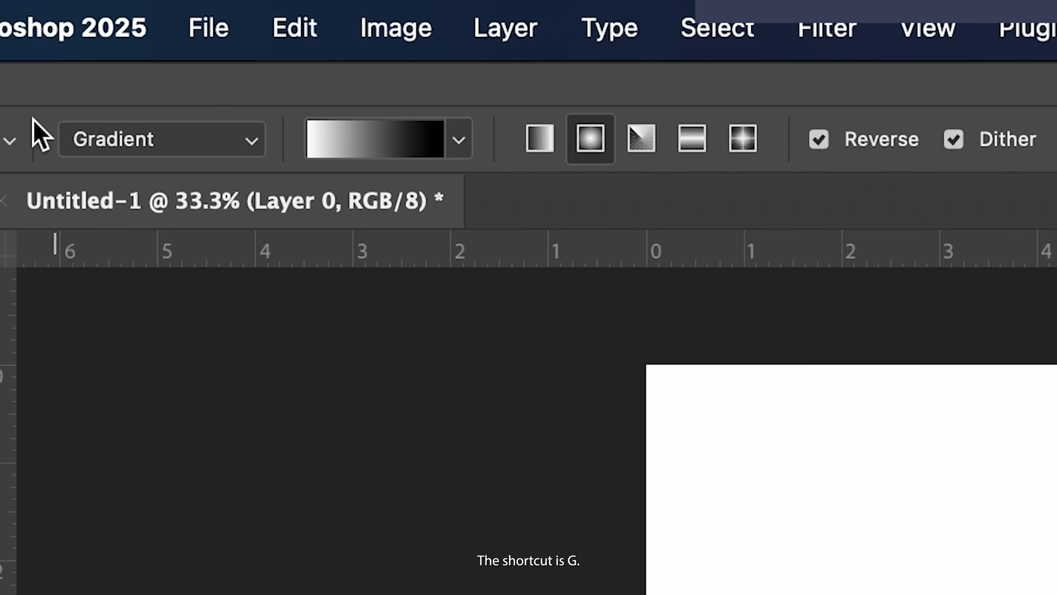
left_click(250, 141)
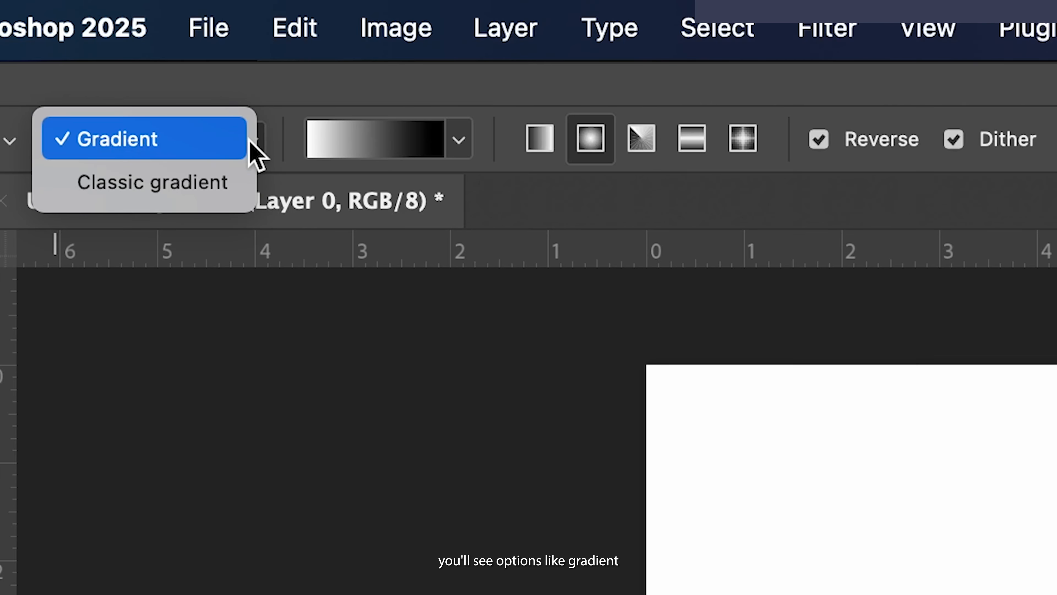
left_click(220, 154)
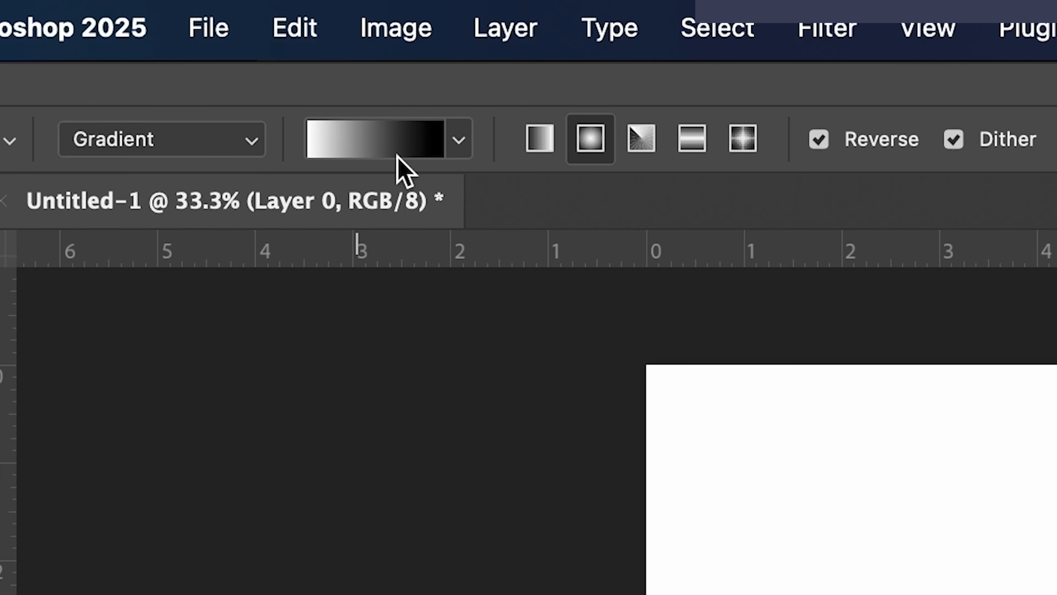
Choose the first gradient preset in the Basics group and browse the colored preset groups.
left_click(379, 143)
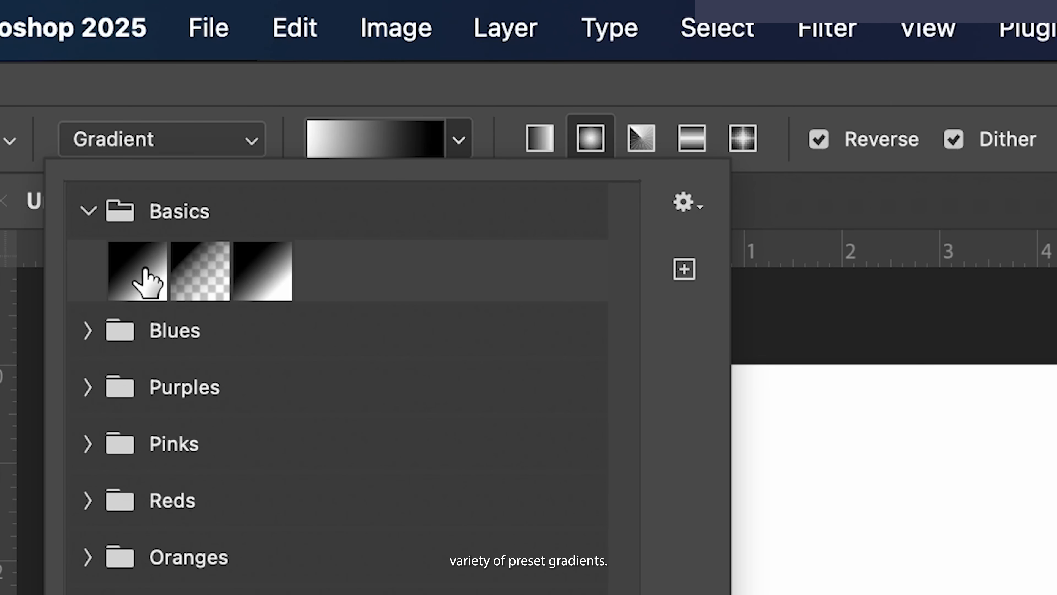
left_click(146, 281)
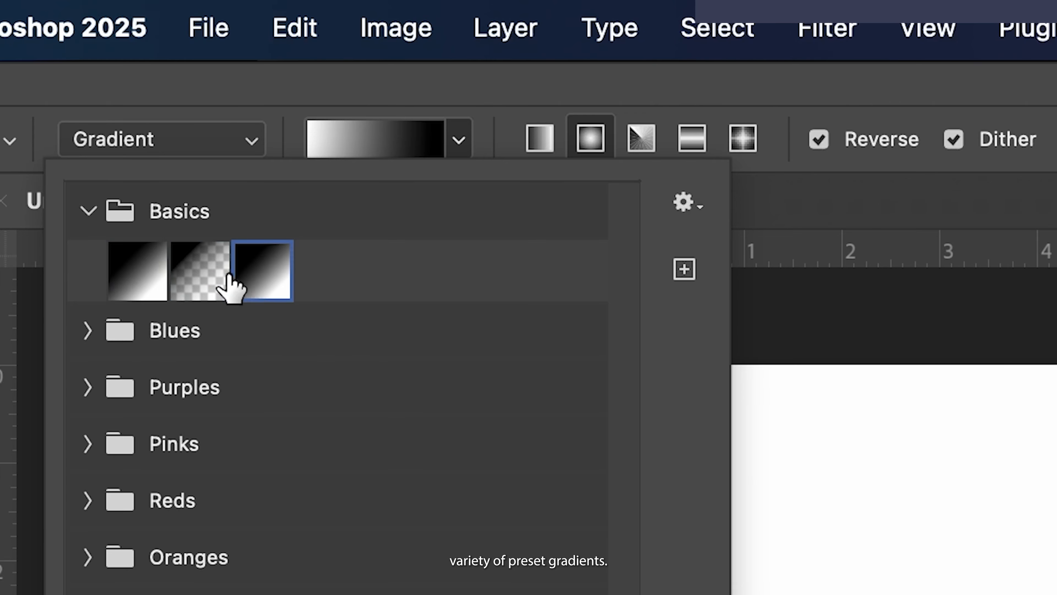
left_click(88, 330)
left_click(87, 330)
left_click(87, 387)
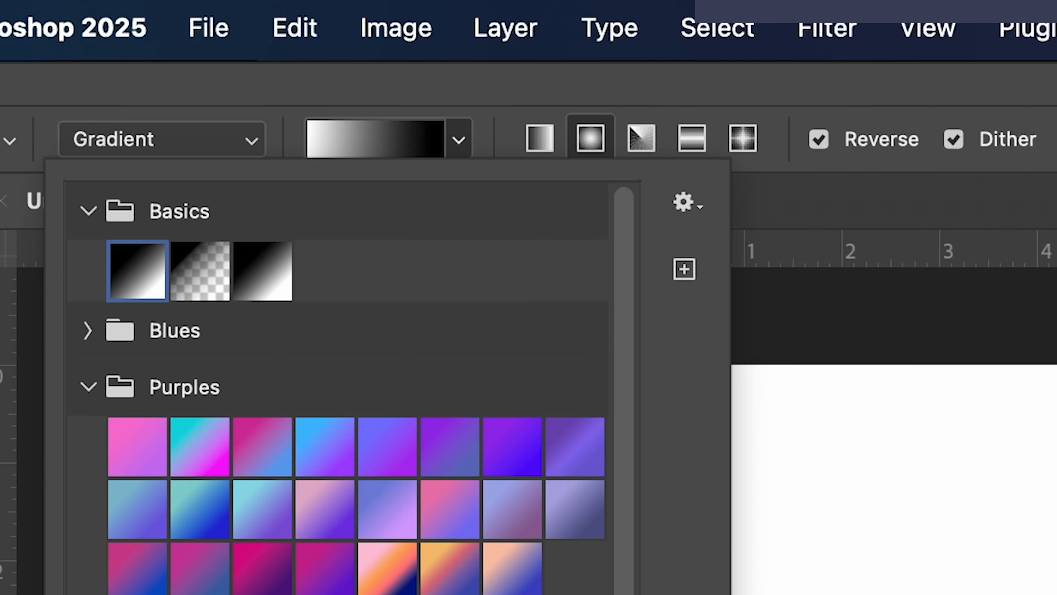
scroll(335, 387, "down", 10)
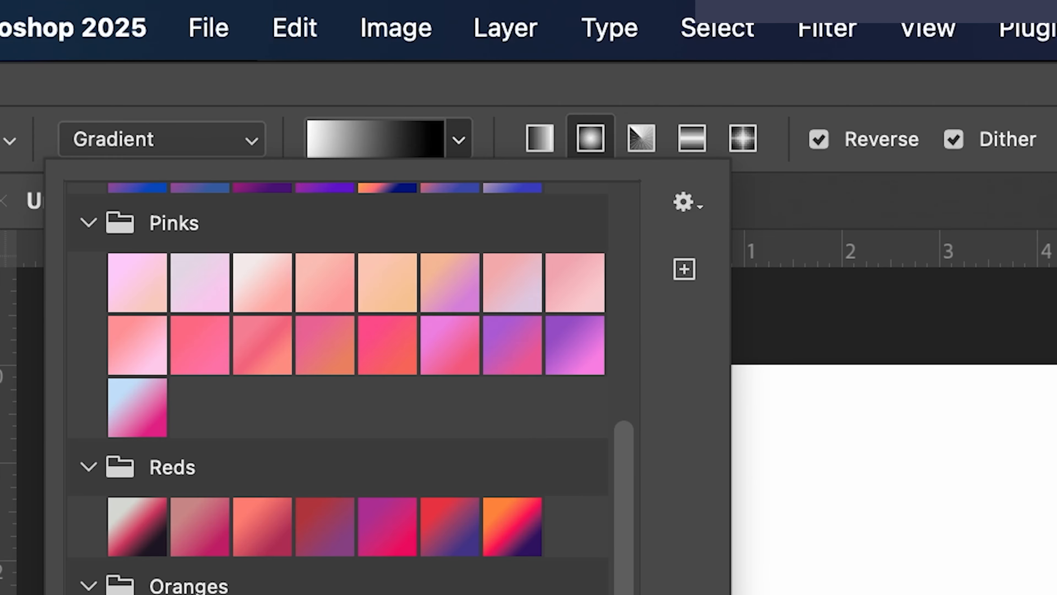
scroll(335, 387, "down", 6)
scroll(335, 387, "down", 3)
scroll(335, 388, "up", 15)
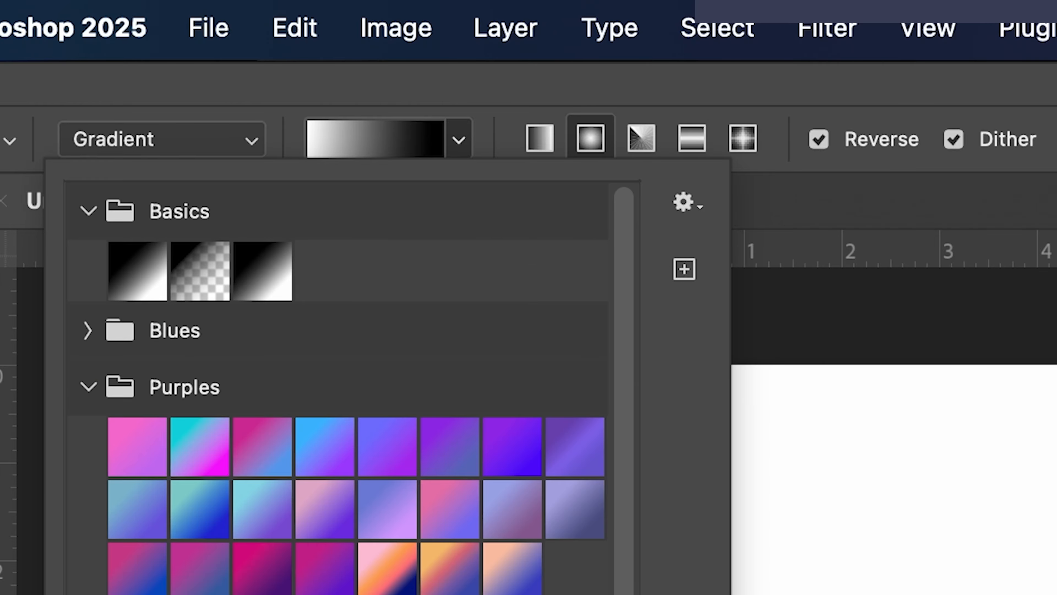
Set the gradient to the Linear style with Reverse off, Dither on and the Smooth method.
left_click(502, 146)
left_click(521, 143)
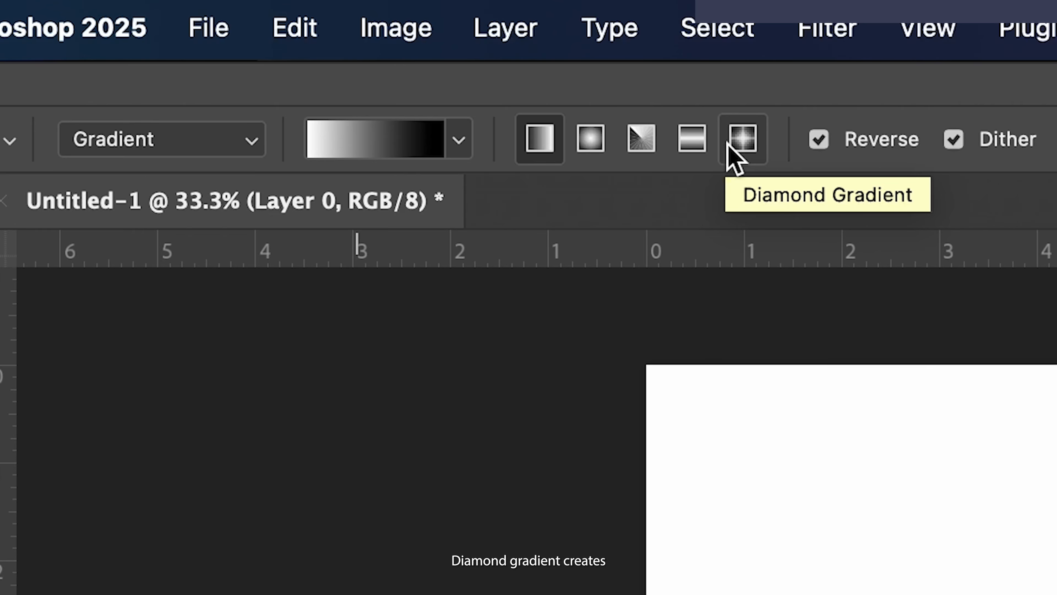
left_click(840, 144)
left_click(840, 144)
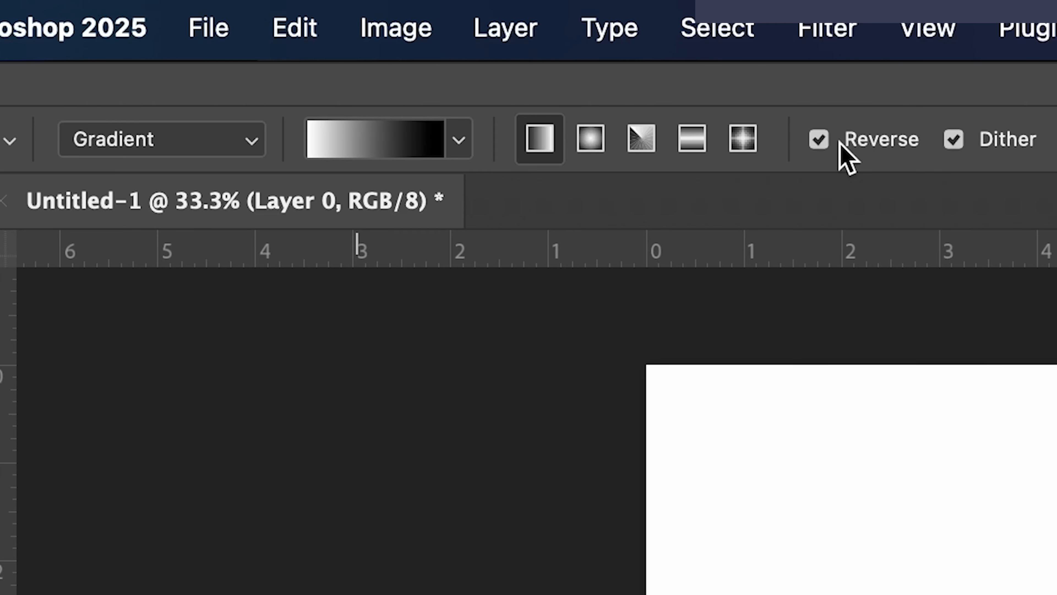
left_click(840, 144)
left_click(1007, 141)
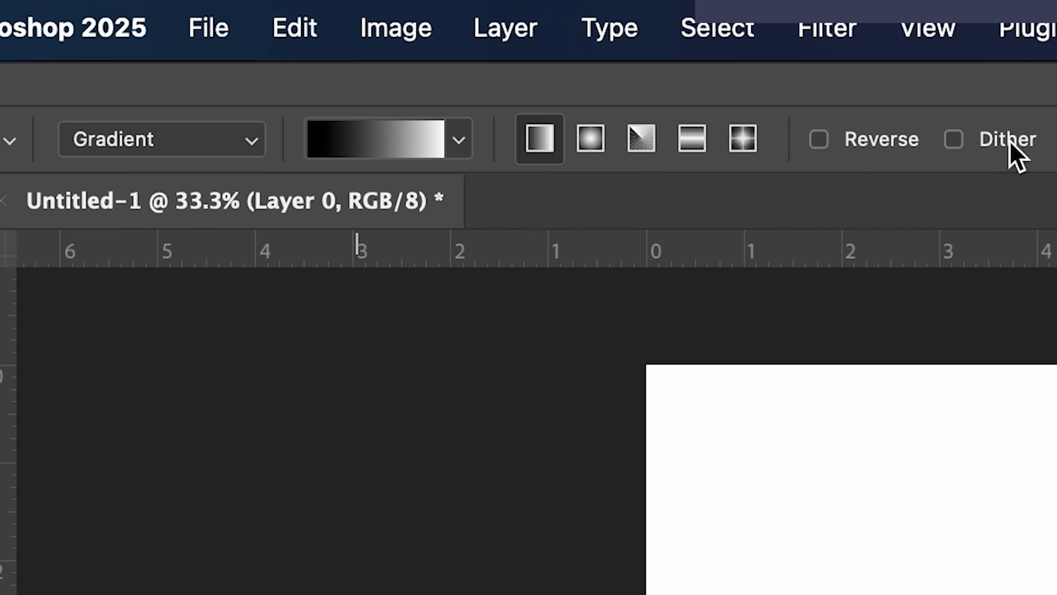
left_click(1006, 141)
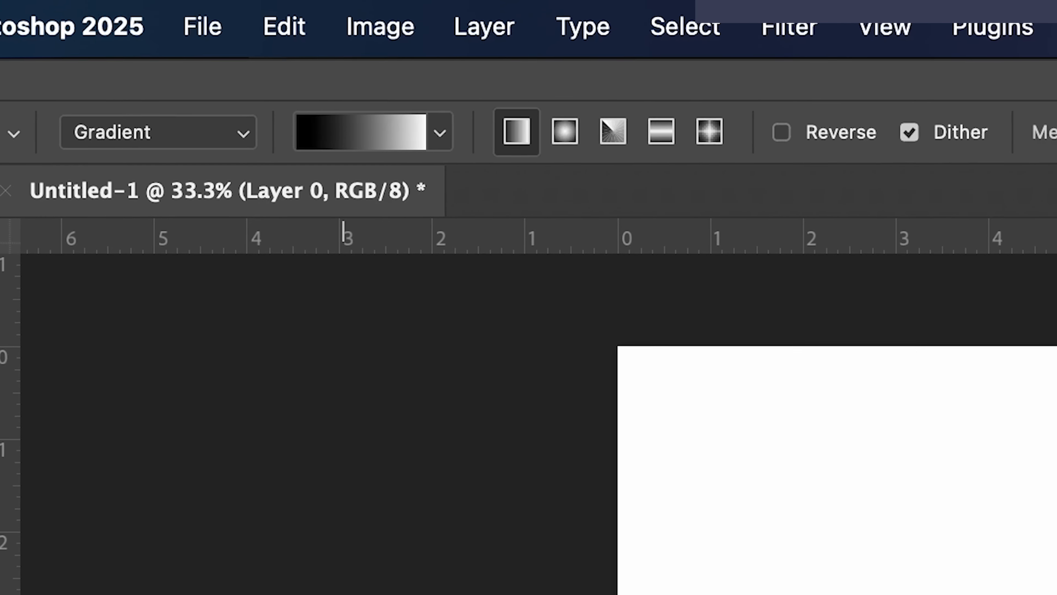
left_click(1041, 128)
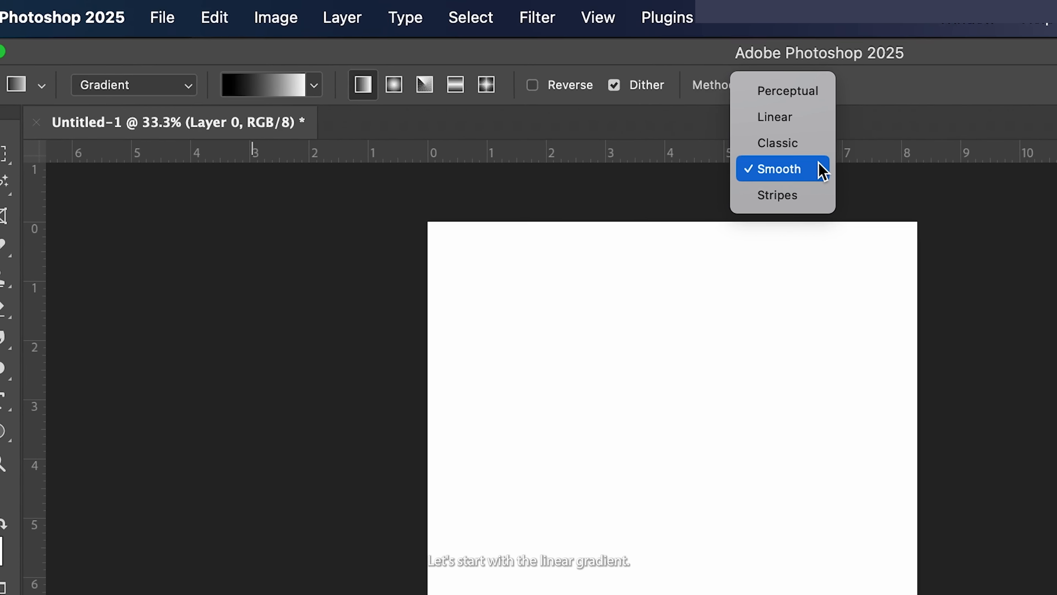
left_click(779, 169)
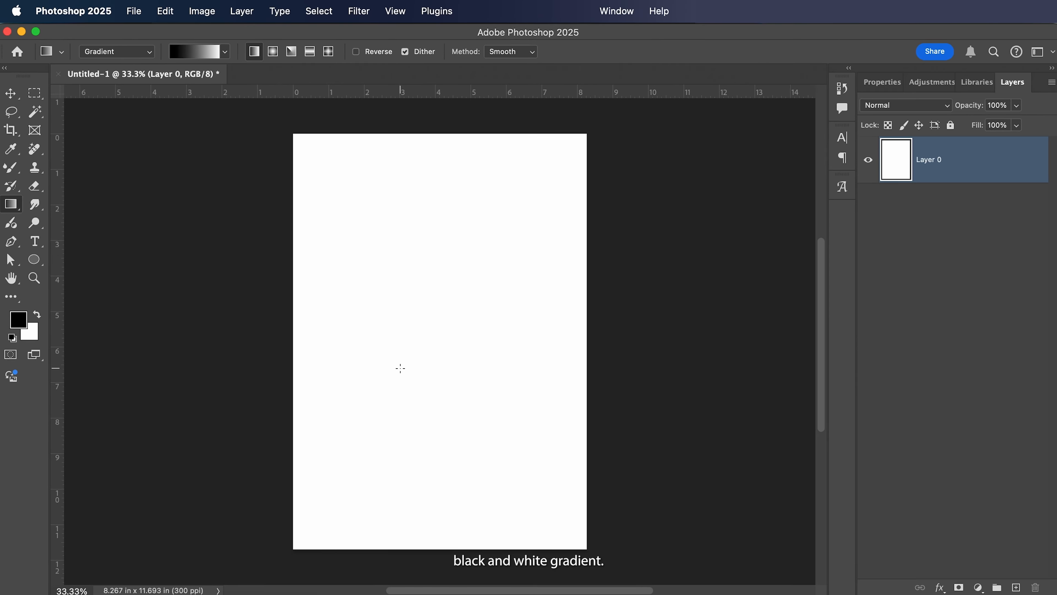
Draw a black-to-white linear gradient down the page, then redraw it horizontally and diagonally between opposite corners.
left_click(130, 52)
left_click(199, 51)
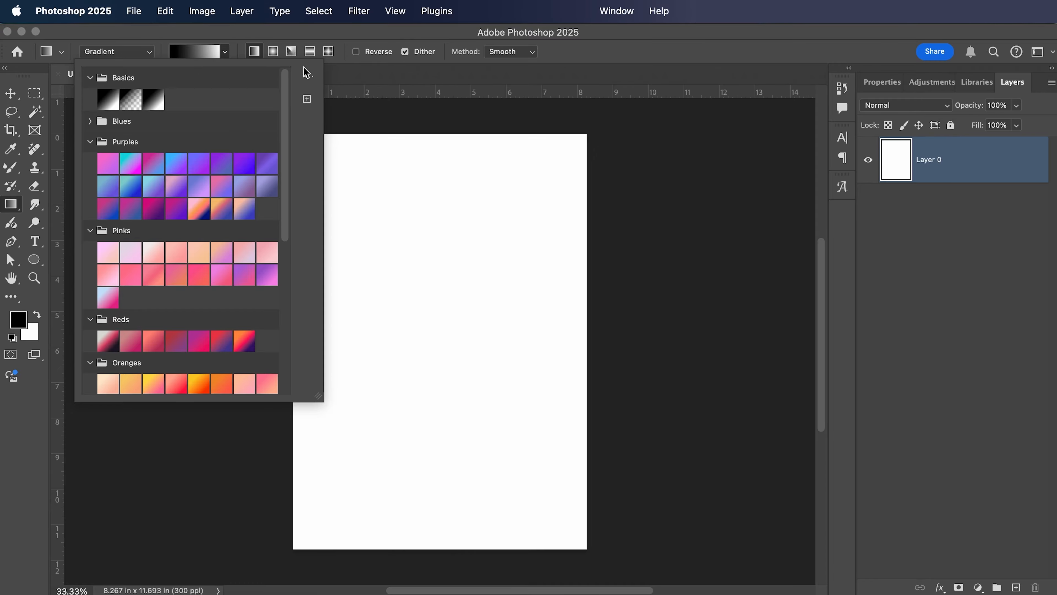
left_click(472, 200)
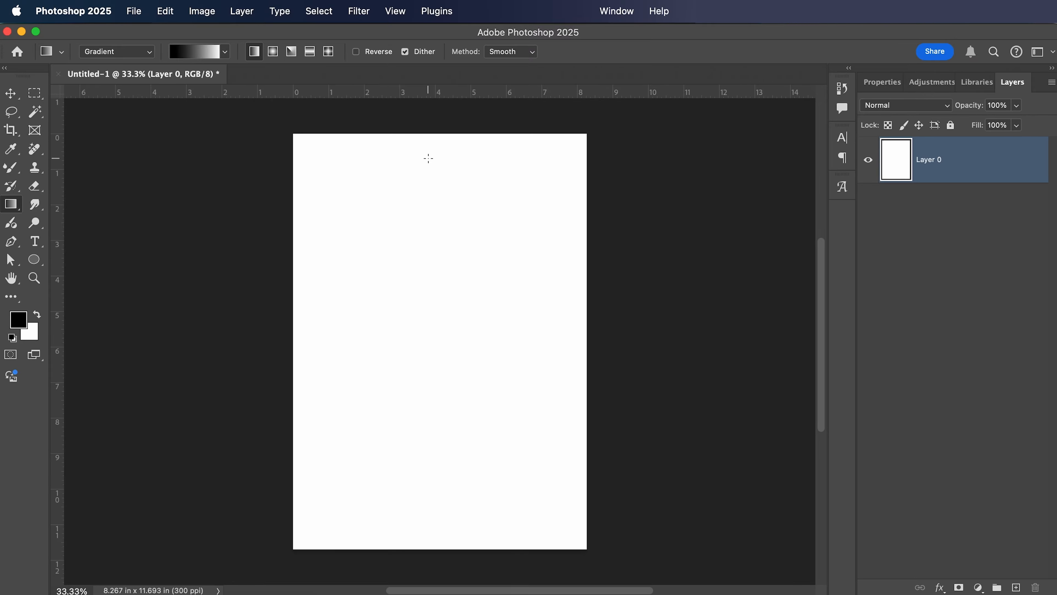
left_click_drag(417, 158, 455, 522)
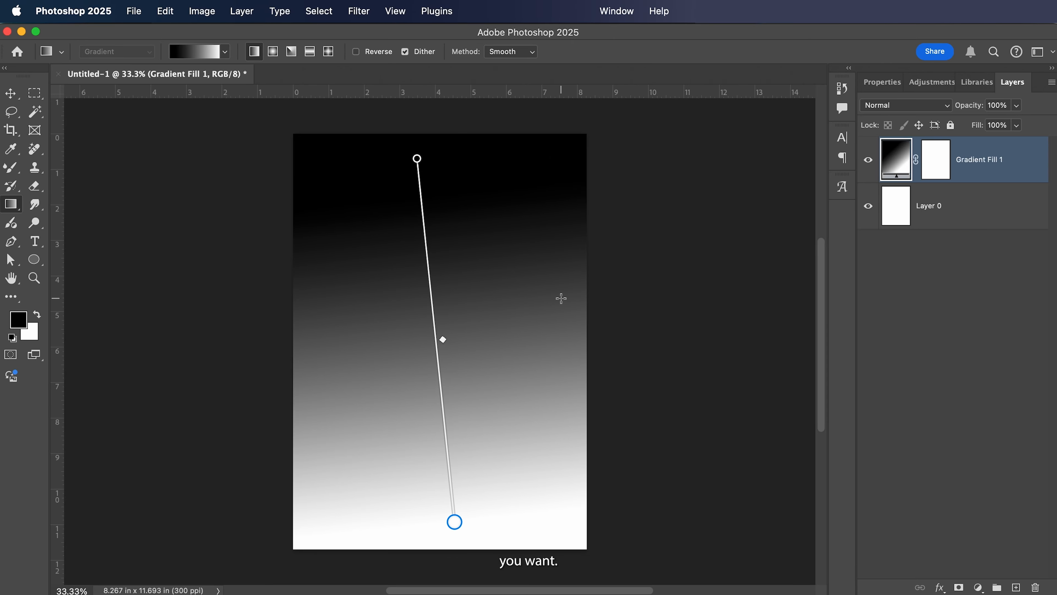
left_click_drag(562, 298, 324, 297)
left_click_drag(315, 148, 526, 539)
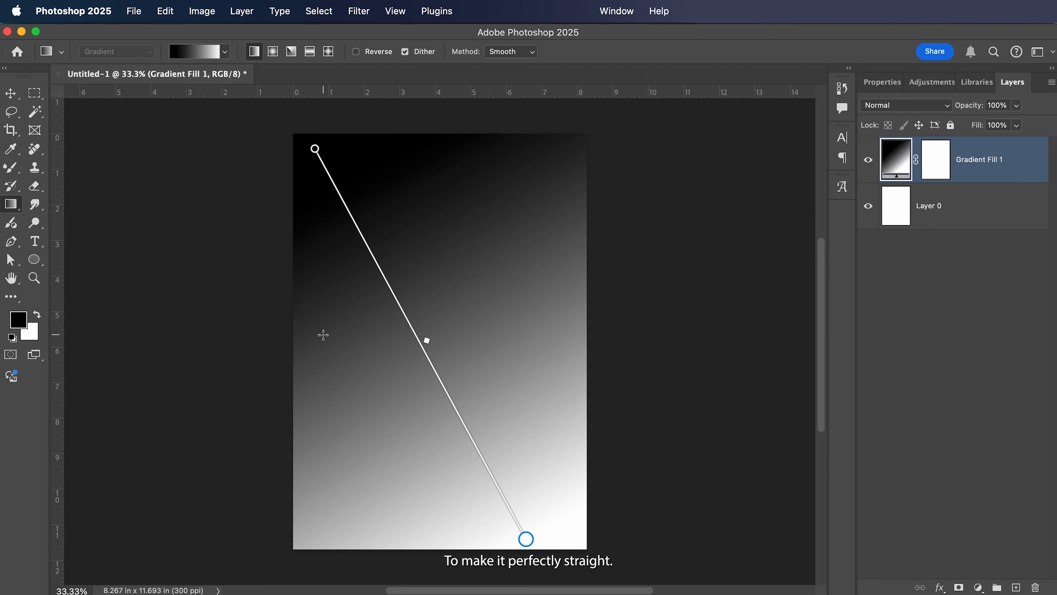
Redraw the gradient perfectly horizontal, then add a second gradient fill running straight down the middle of the page.
left_click_drag(323, 334, 555, 335)
left_click(445, 201)
left_click_drag(445, 200, 445, 498)
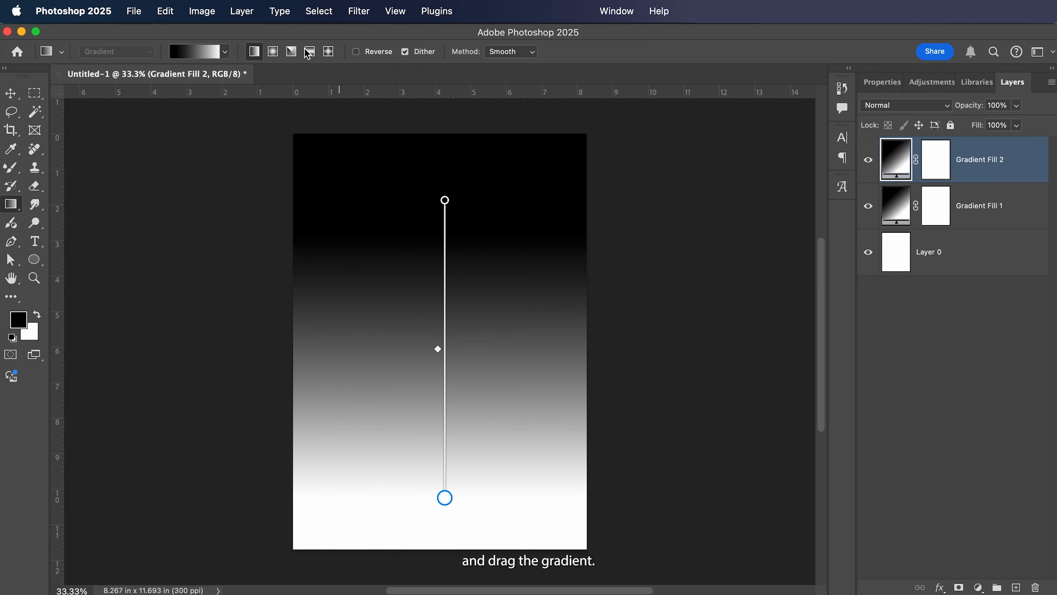
Switch Gradient Fill 2 to the Radial style and redraw it from several points, ending with a circle centered on the page.
left_click(273, 52)
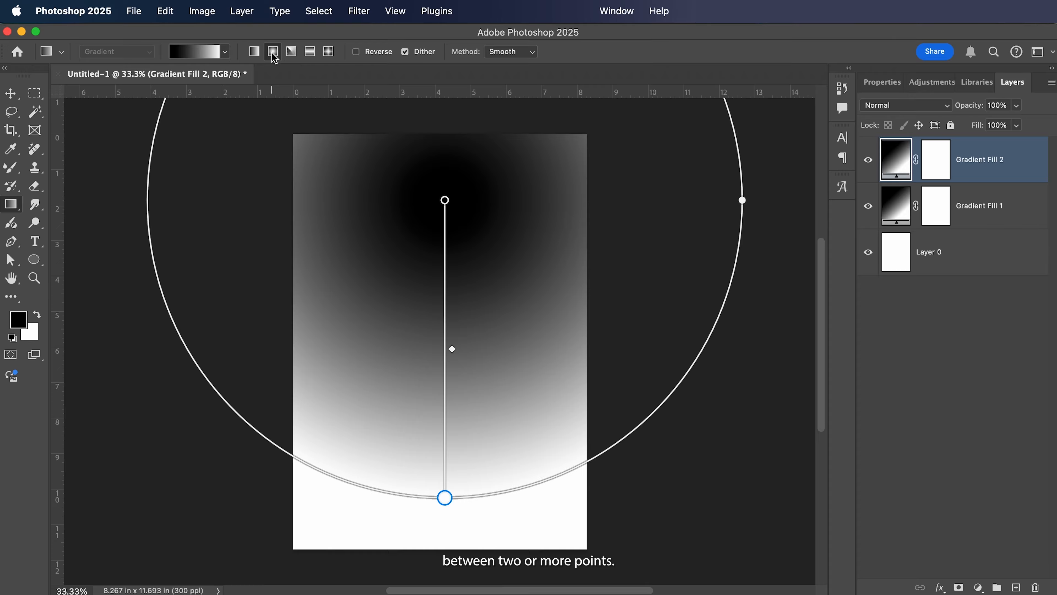
left_click_drag(403, 278, 573, 540)
left_click_drag(582, 193, 314, 220)
left_click_drag(359, 444, 414, 245)
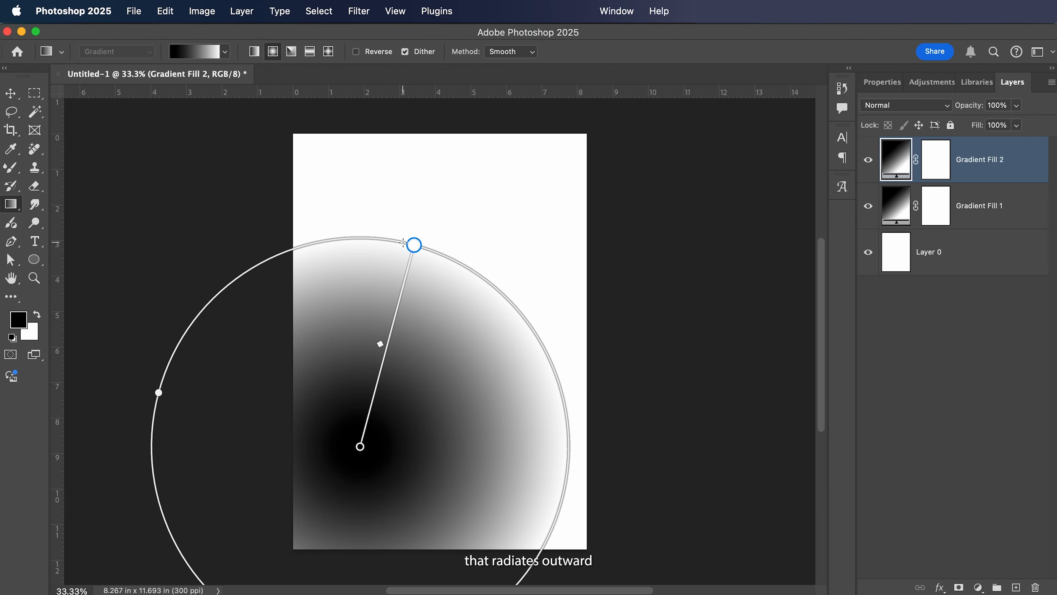
left_click_drag(446, 340, 446, 181)
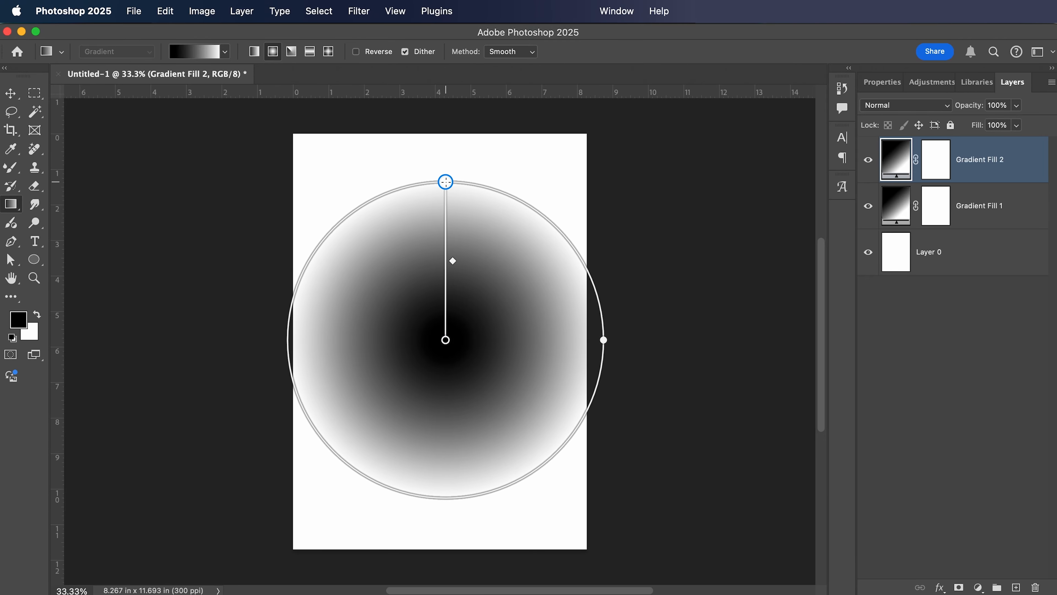
Switch Gradient Fill 2 to the Angle style and redraw it from different centers and in different directions.
left_click(290, 53)
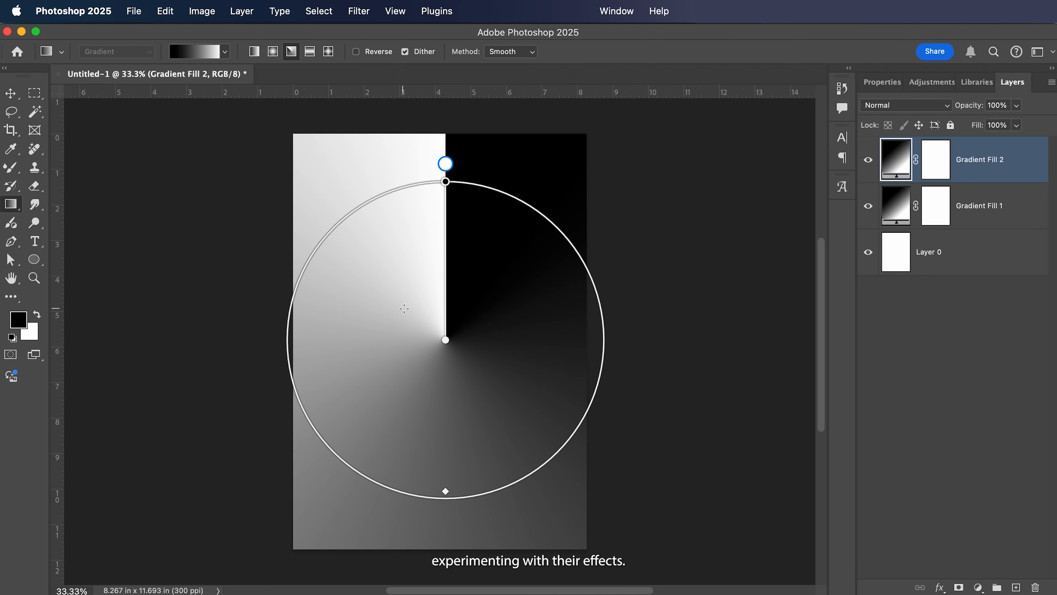
left_click_drag(444, 166, 585, 334)
left_click_drag(557, 466, 484, 307)
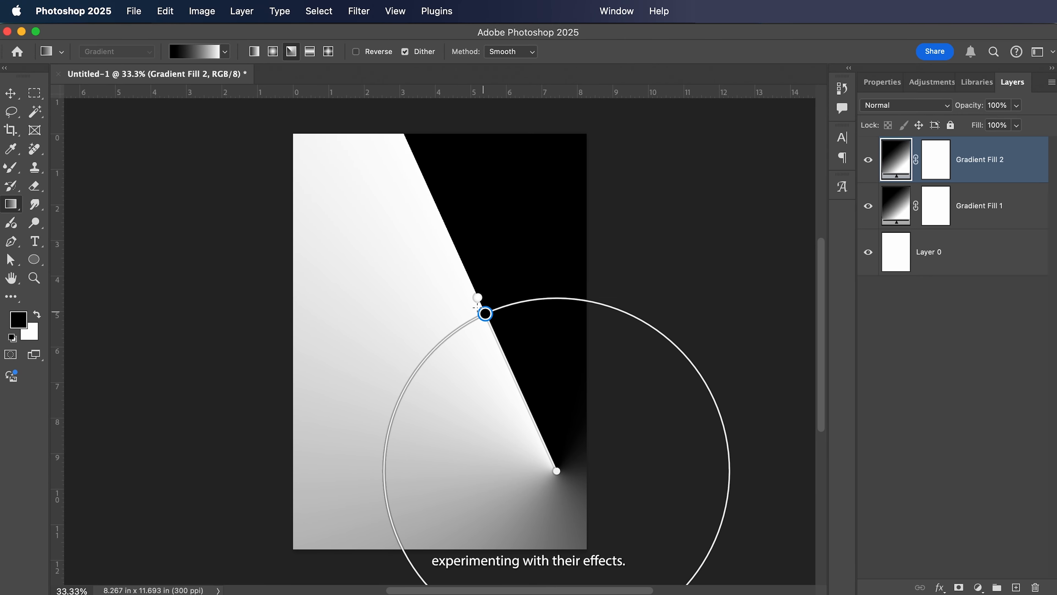
left_click_drag(360, 253, 583, 217)
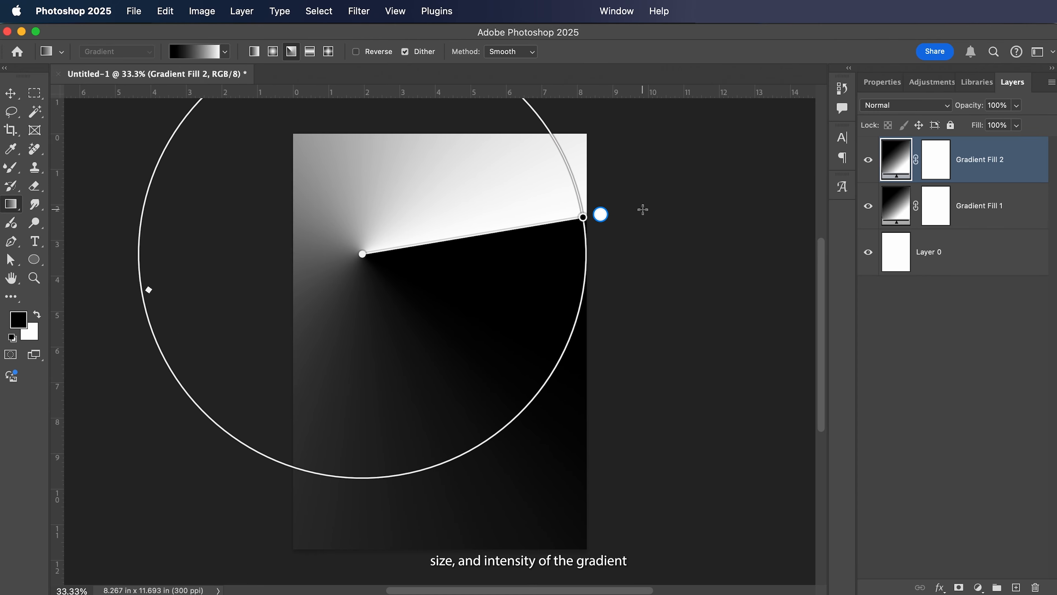
Switch Gradient Fill 2 to the Reflected style and redraw it at several lengths, ending with a vertical black band.
left_click(310, 52)
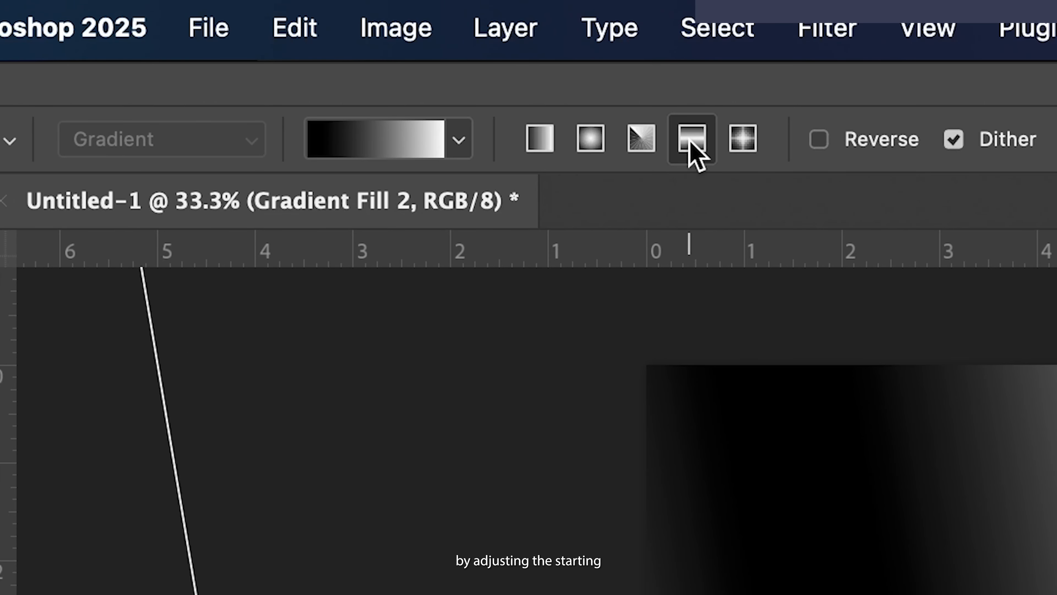
left_click_drag(1048, 493, 554, 509)
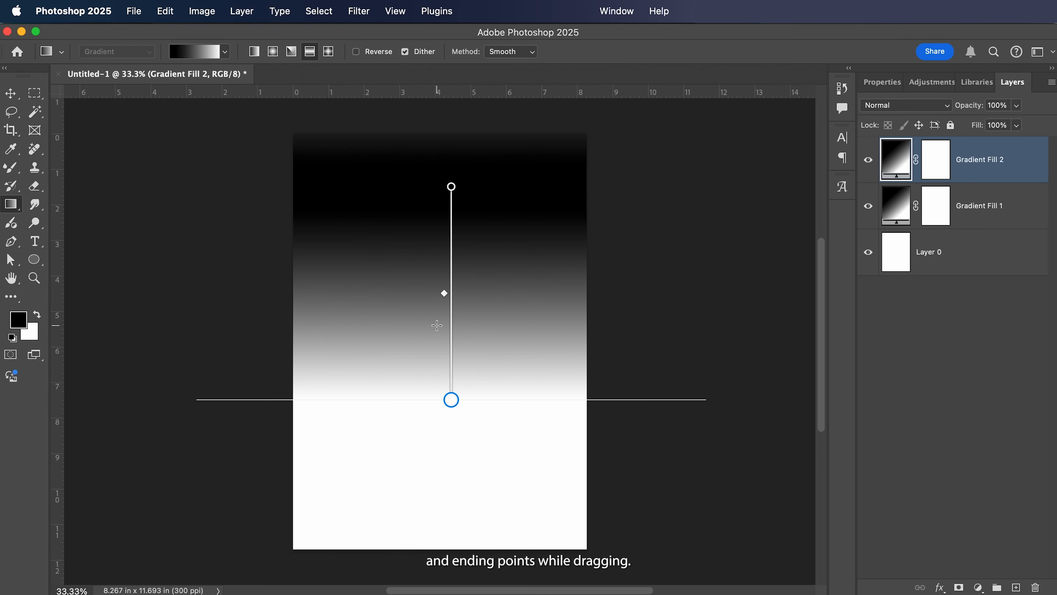
left_click_drag(532, 414, 532, 594)
left_click_drag(436, 476, 437, 517)
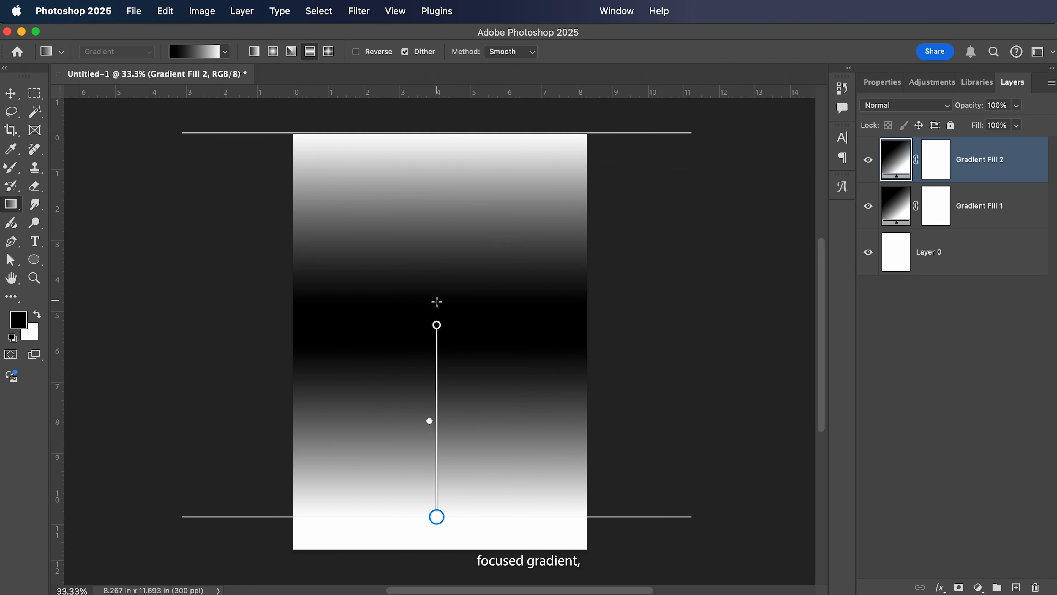
left_click_drag(436, 302, 330, 305)
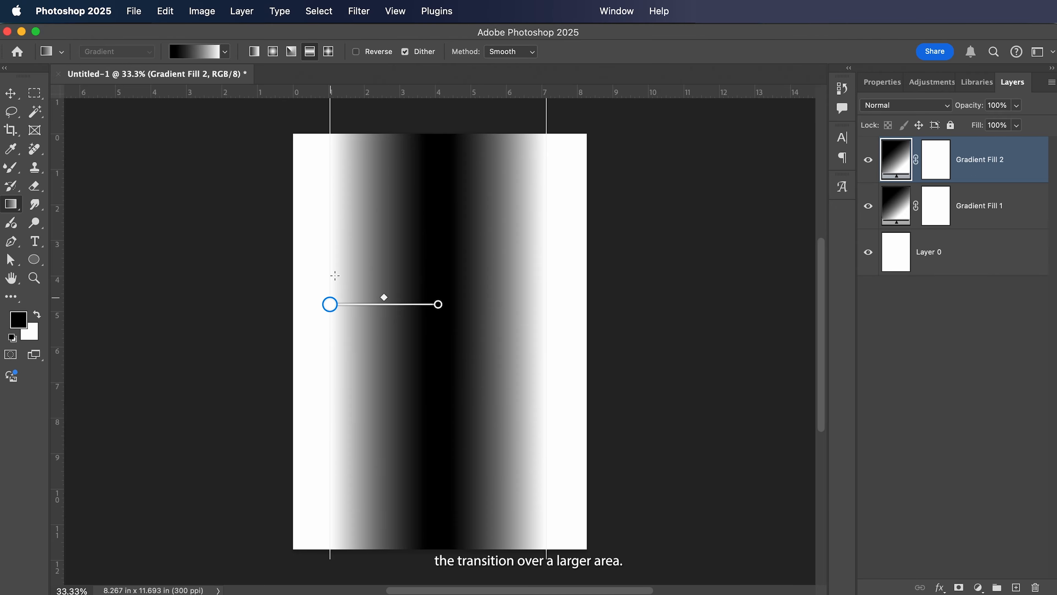
Switch Gradient Fill 2 to the Diamond style and draw diamonds of different sizes and rotations around the page.
left_click(328, 54)
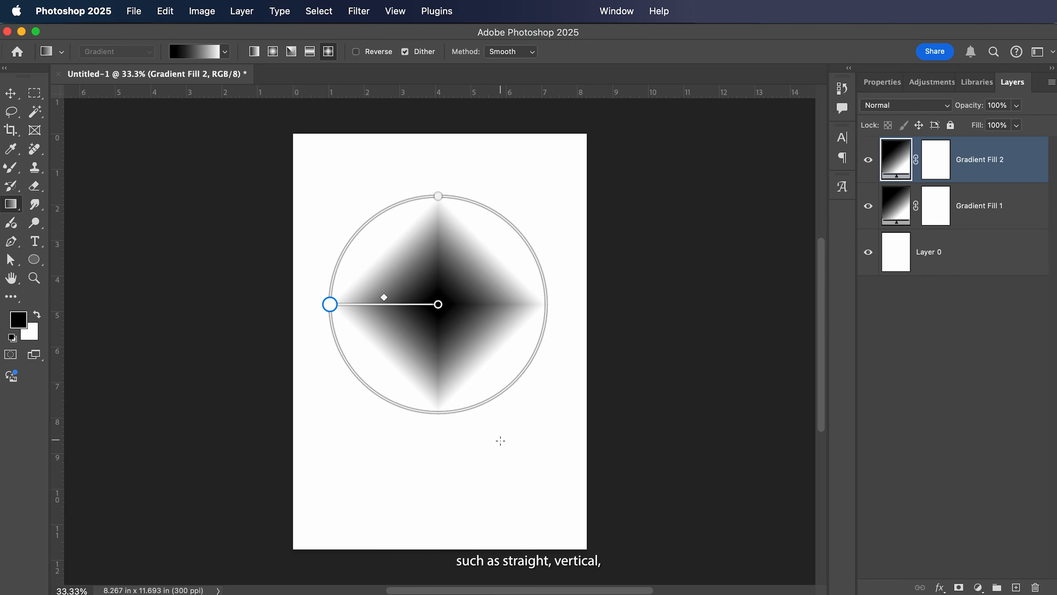
left_click_drag(497, 443, 525, 494)
left_click_drag(532, 216, 467, 300)
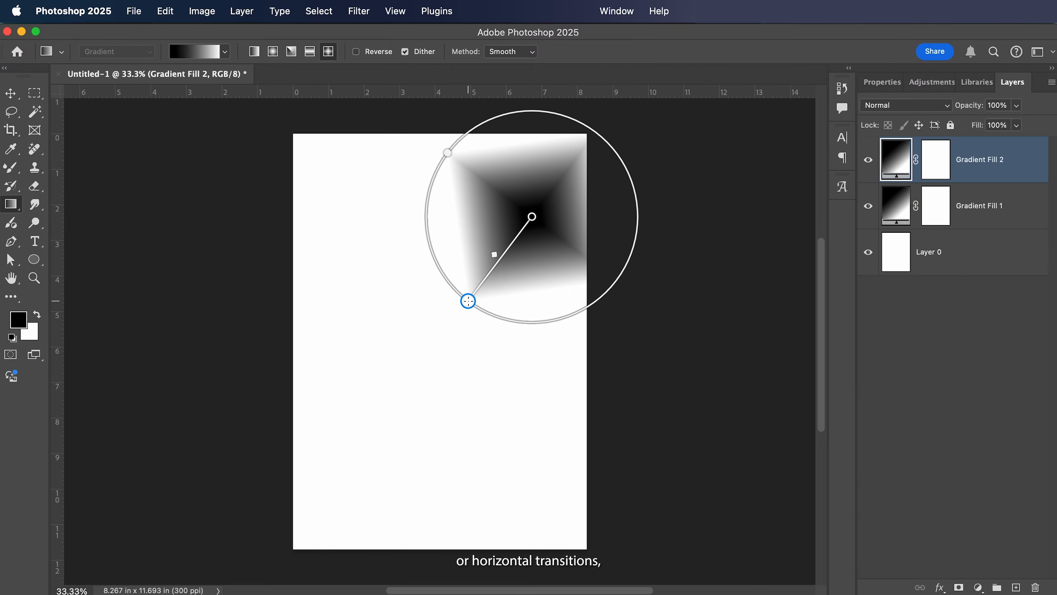
left_click_drag(349, 236, 354, 282)
left_click_drag(451, 378, 473, 434)
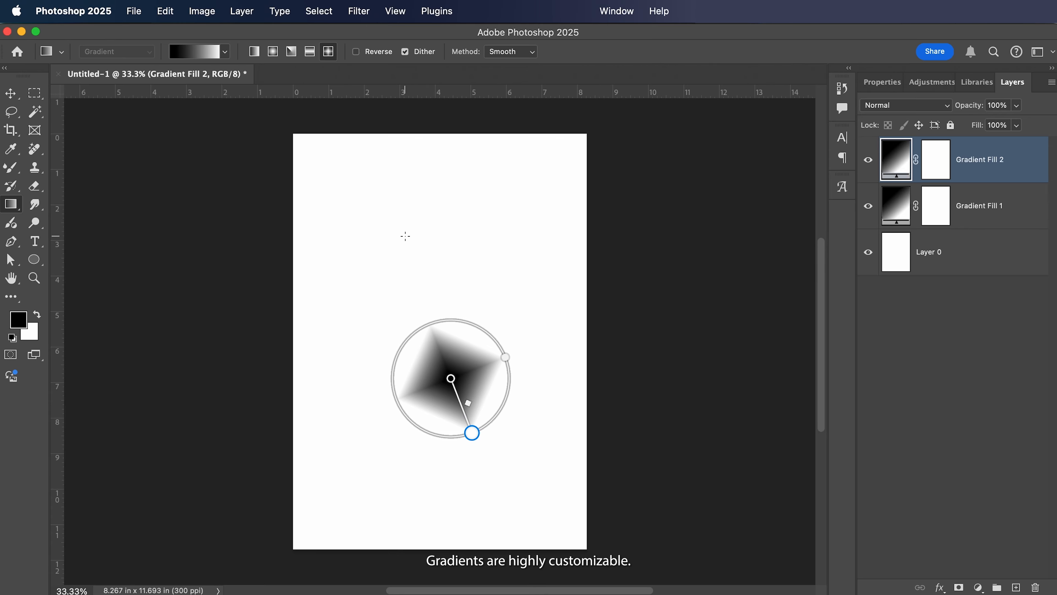
Return Gradient Fill 2 to the Linear style, redraw it straight down the page's middle about 6.4 in long, and keep its layer selected.
left_click(255, 51)
left_click_drag(436, 253, 435, 481)
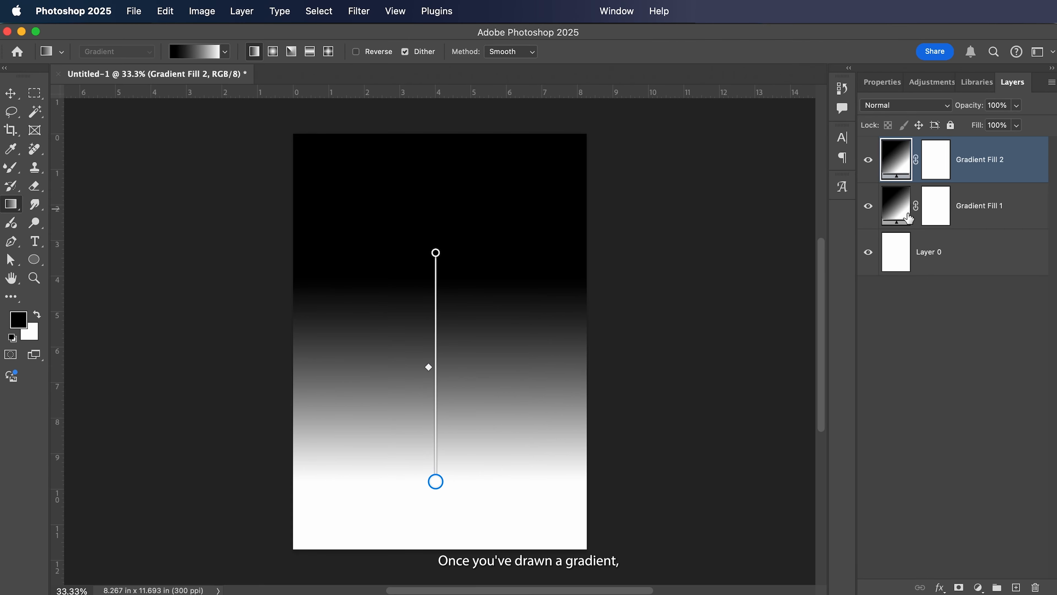
left_click(906, 205)
left_click(919, 160)
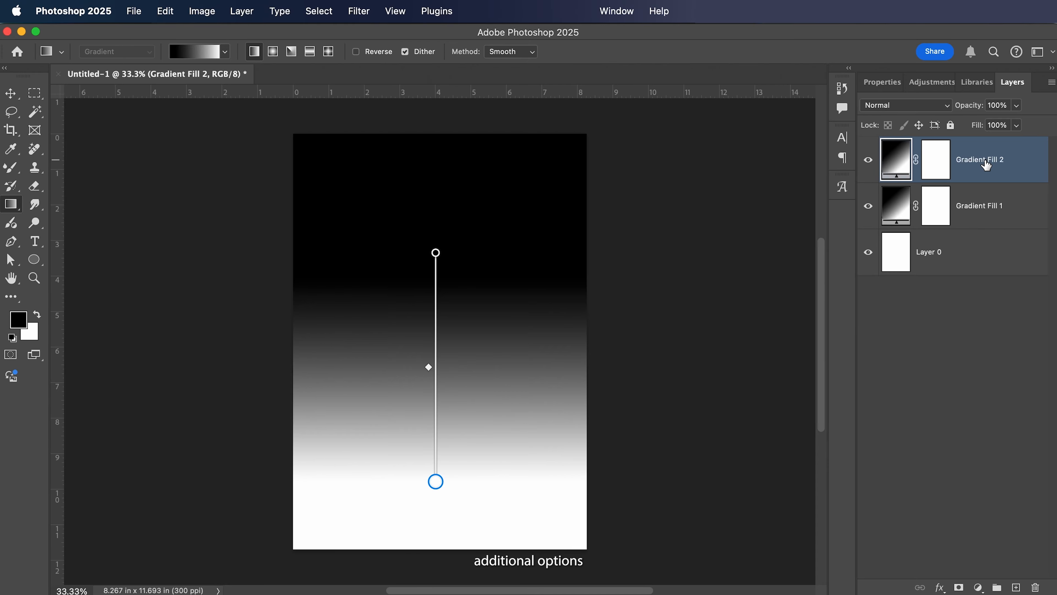
Delete both gradient fill layers above Layer 0 and keep the Gradient tool in Gradient mode.
key("BackSpace")
key("BackSpace")
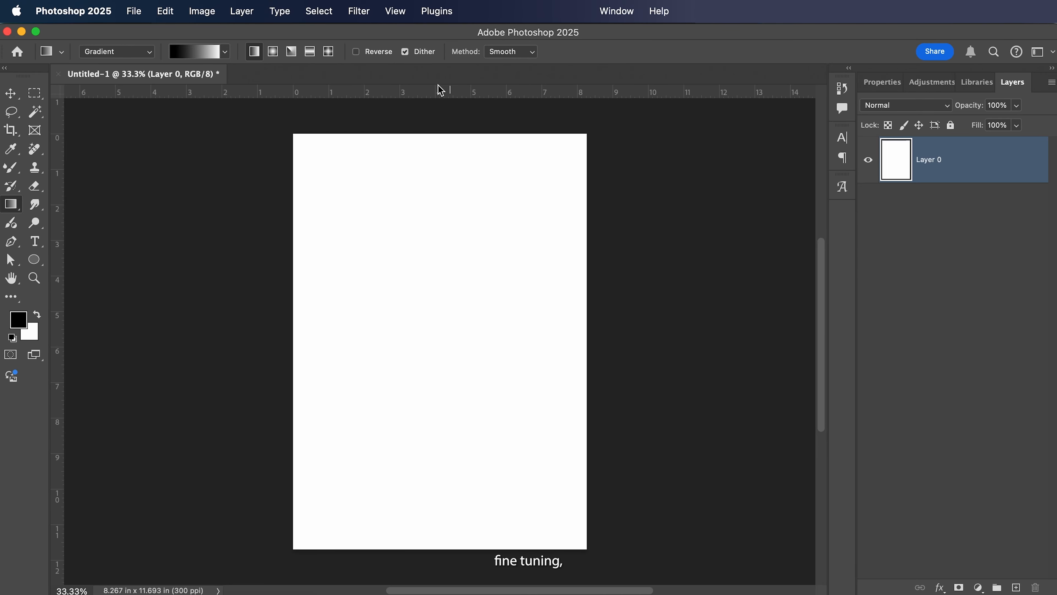
left_click(149, 52)
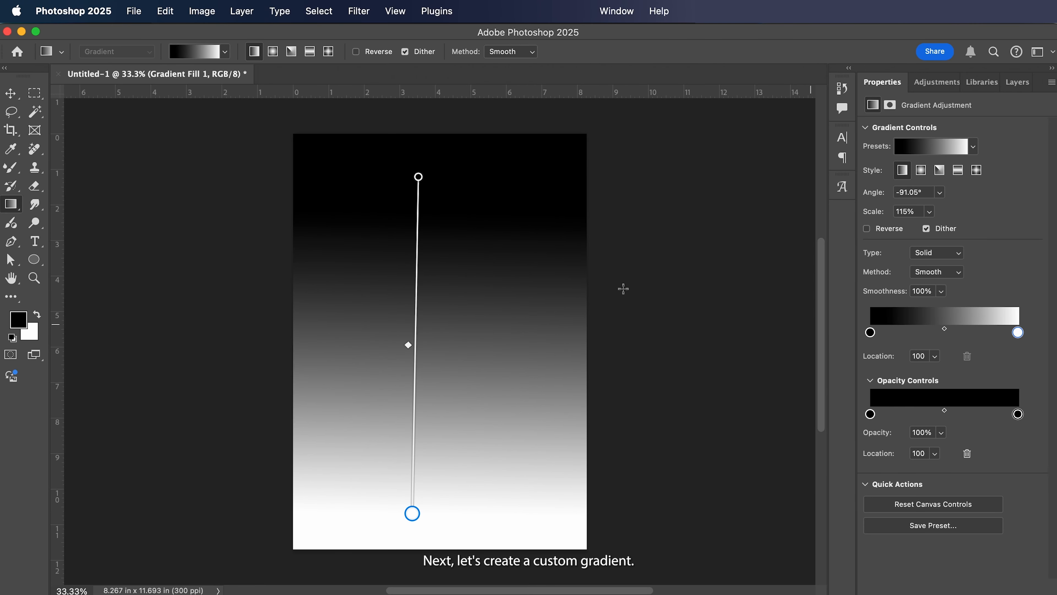
Set the color stop at the upper end of the new linear gradient to red (#ed1919) on the canvas.
double_click(419, 178)
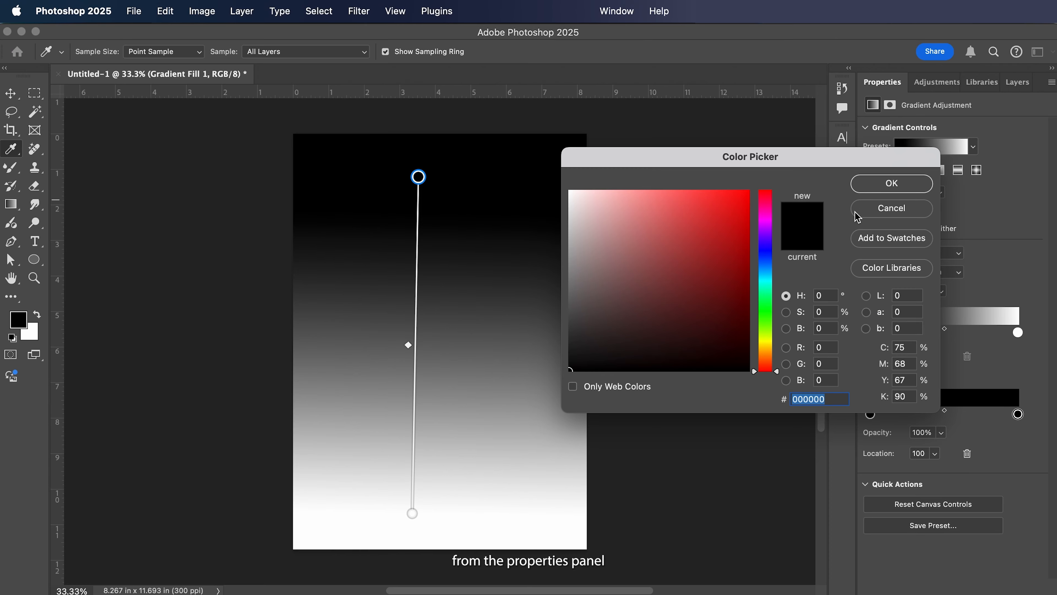
left_click(890, 211)
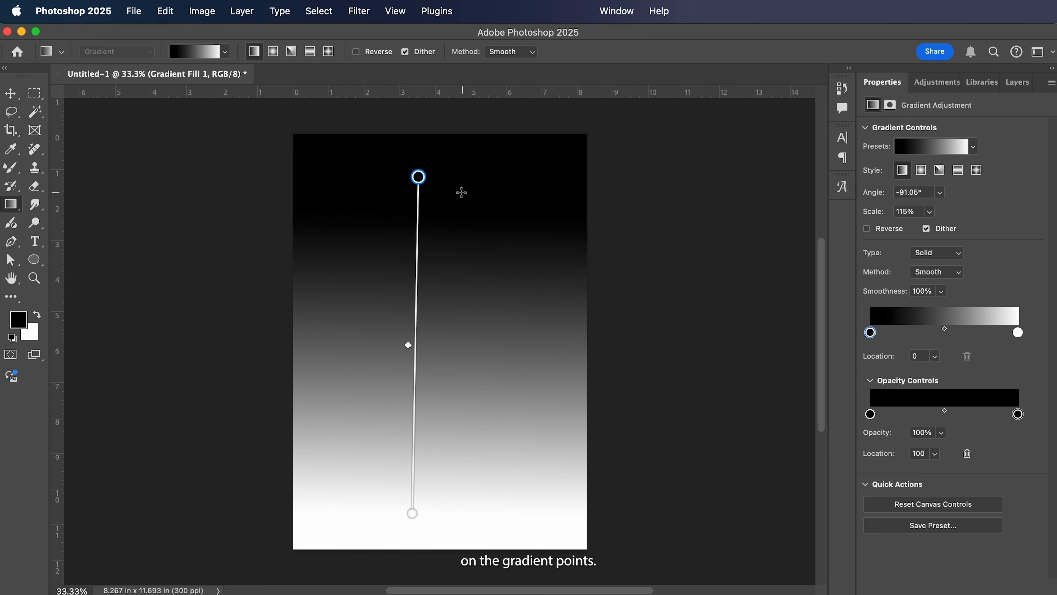
double_click(419, 178)
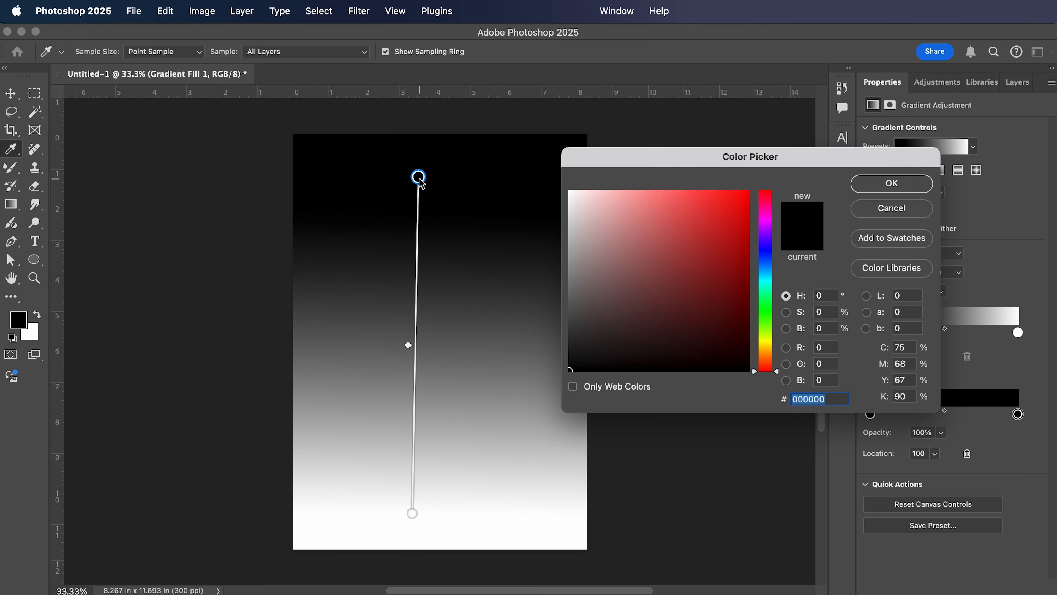
left_click(725, 211)
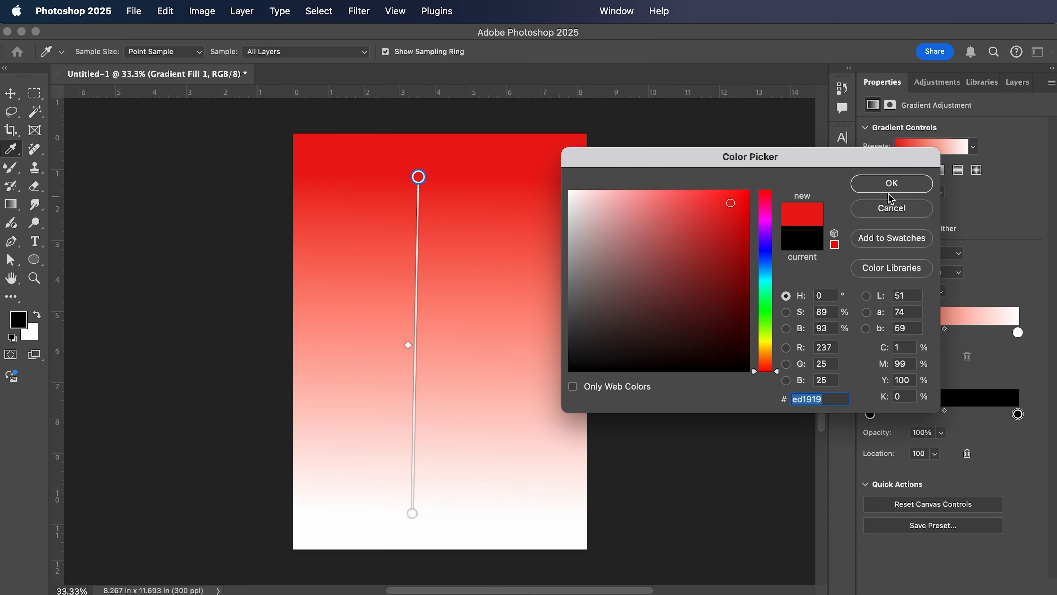
left_click(892, 183)
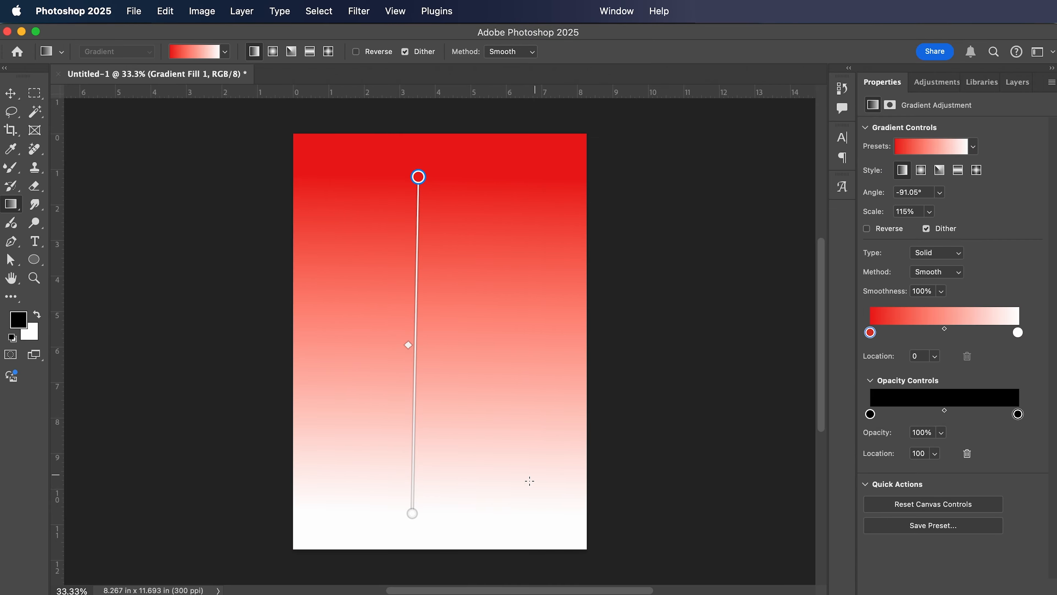
Change the white stop at the lower end of the gradient to a vivid orange.
double_click(413, 514)
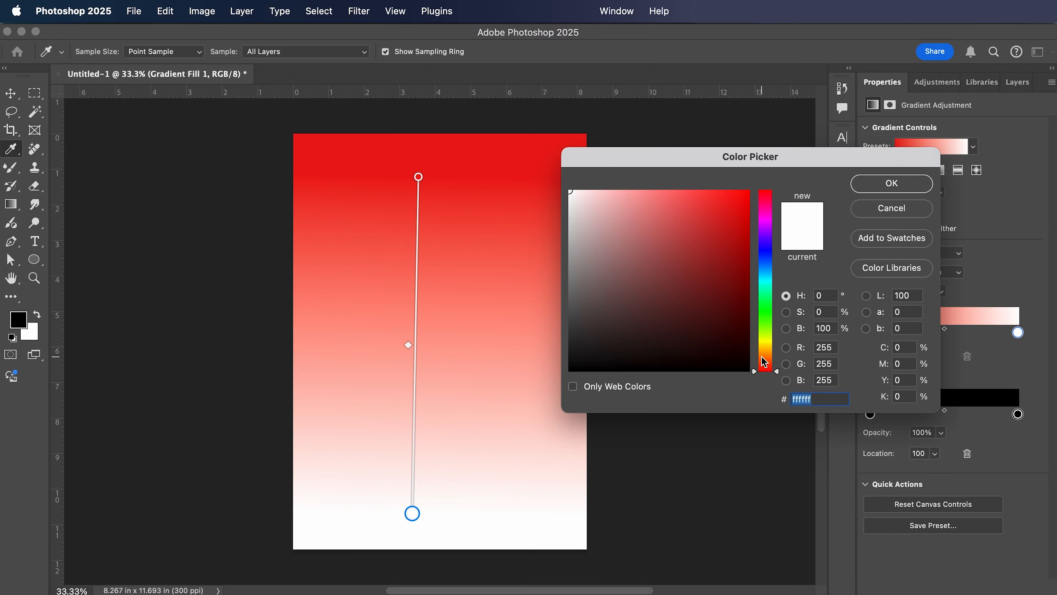
left_click(764, 359)
left_click(743, 191)
left_click(890, 188)
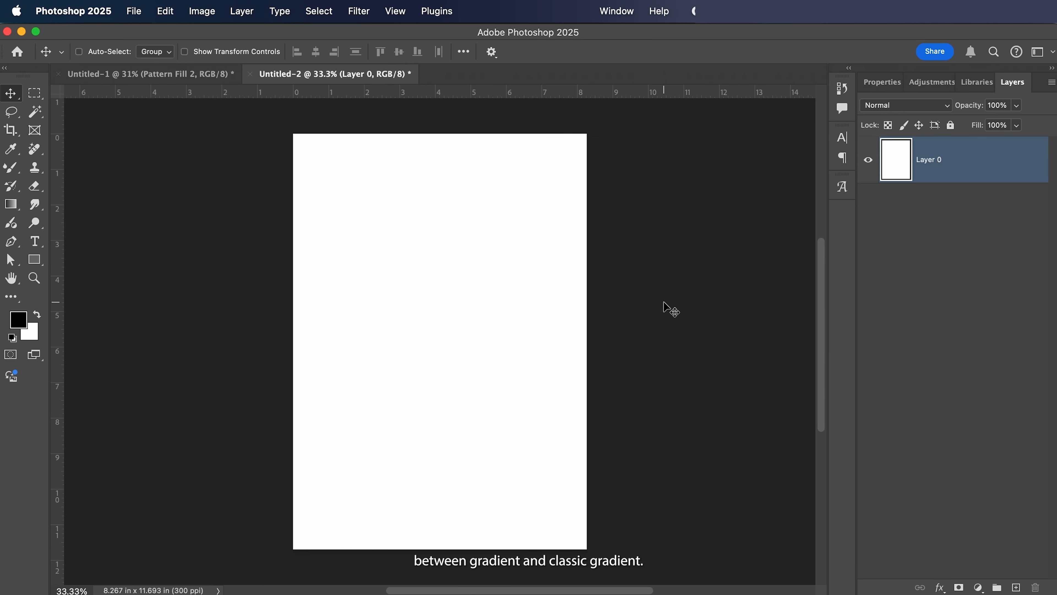
Draw a linear gradient with the cyan-to-magenta Purple_02 preset straight up the middle of the Untitled-2 page, about 9.2 in long.
key("g")
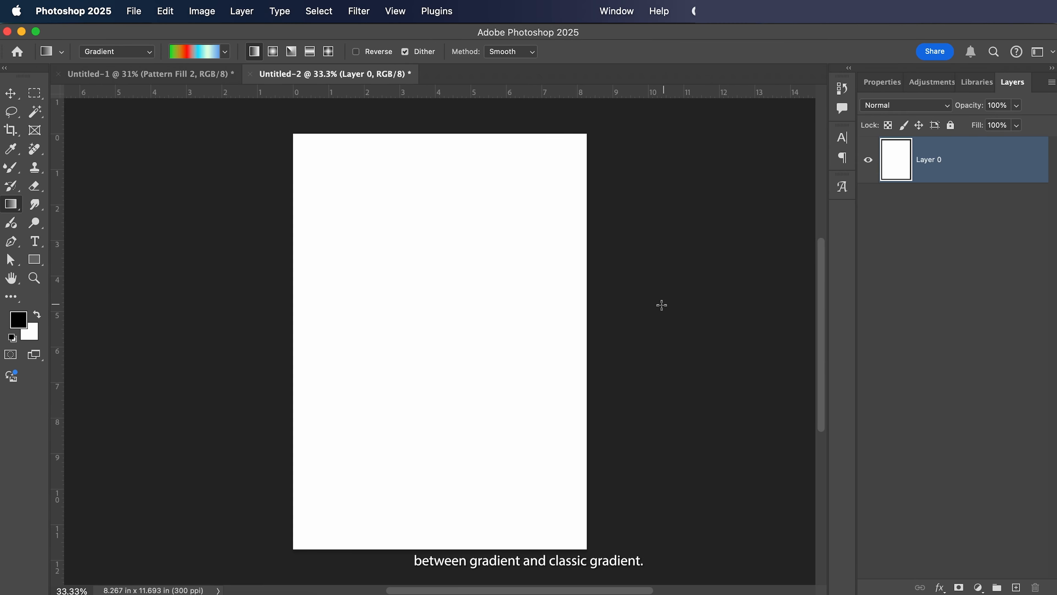
right_click(521, 250)
left_click(551, 365)
left_click(526, 340)
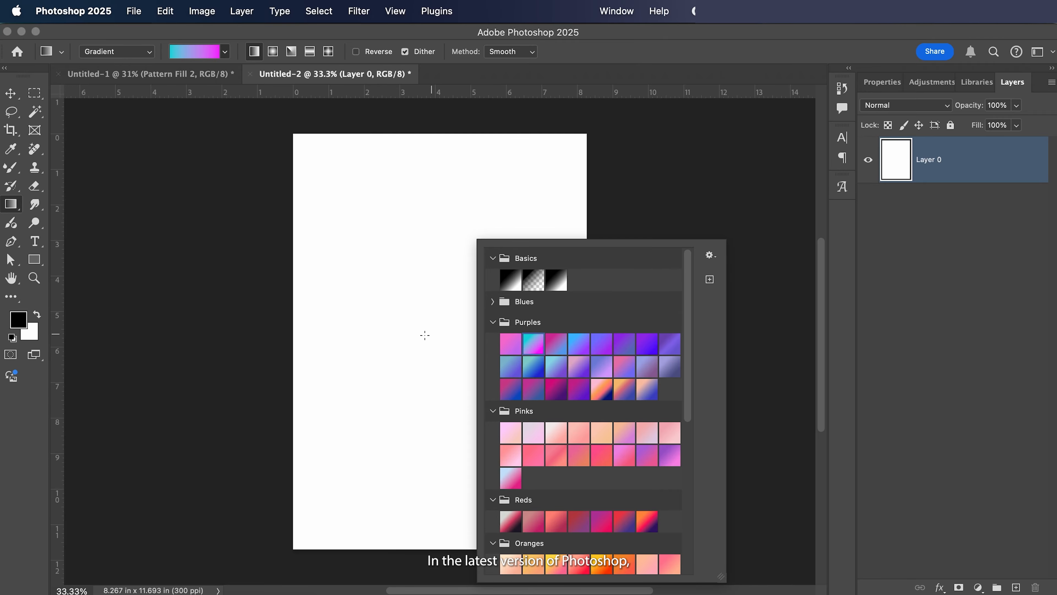
left_click(389, 257)
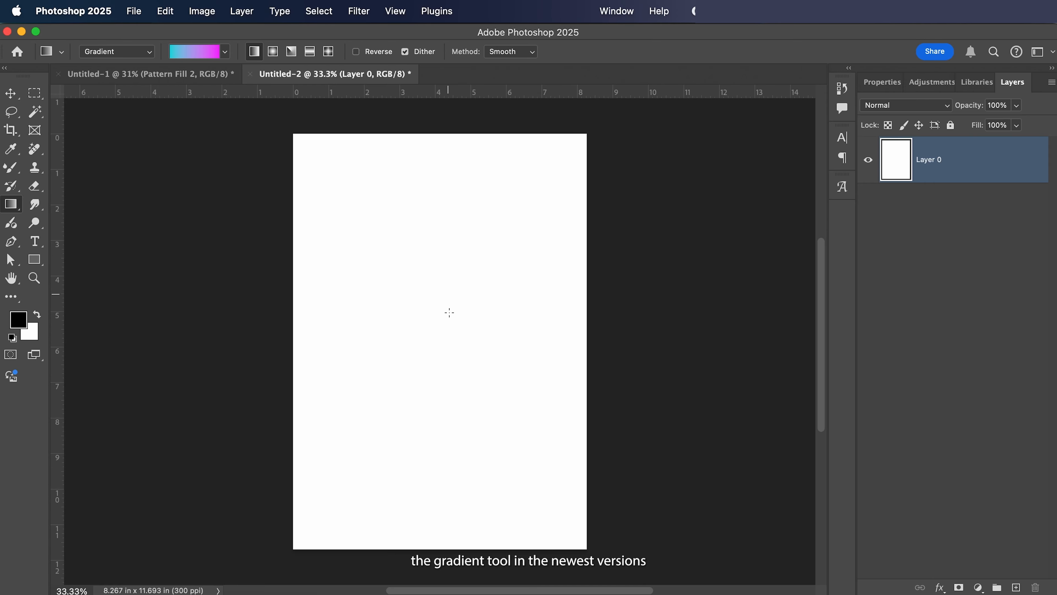
left_click_drag(434, 501, 434, 172)
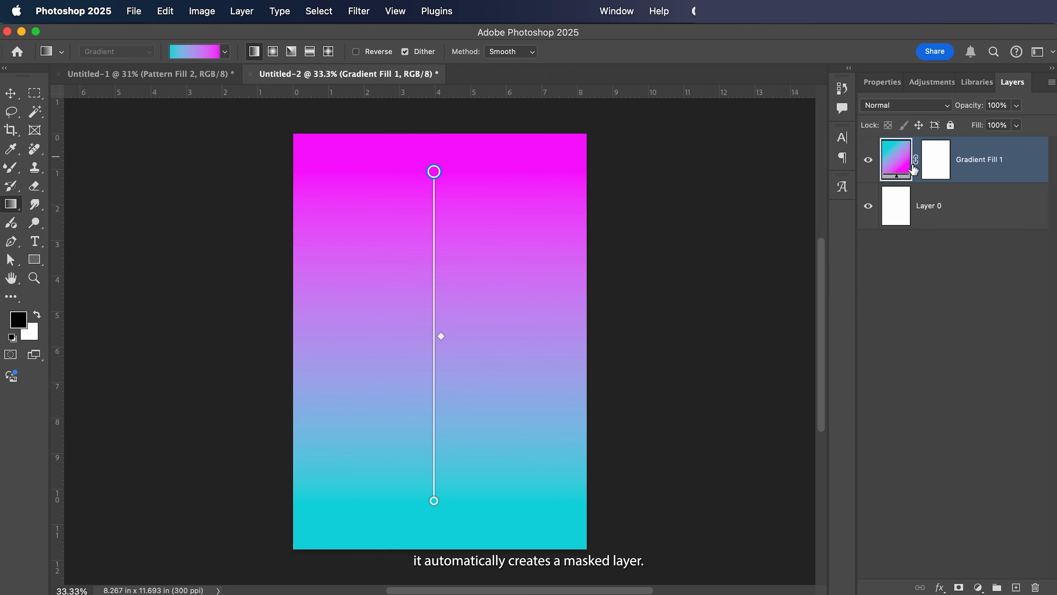
Change the cyan color stop of Gradient Fill 1 to blue (#124cdf) in its layer properties.
left_click(883, 83)
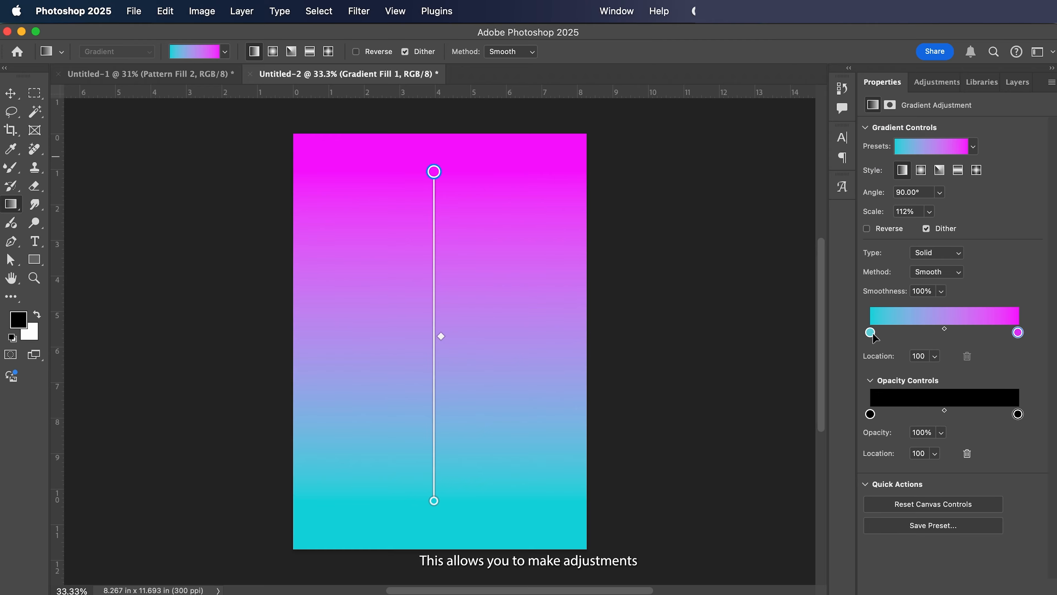
double_click(871, 333)
left_click_drag(770, 241, 767, 259)
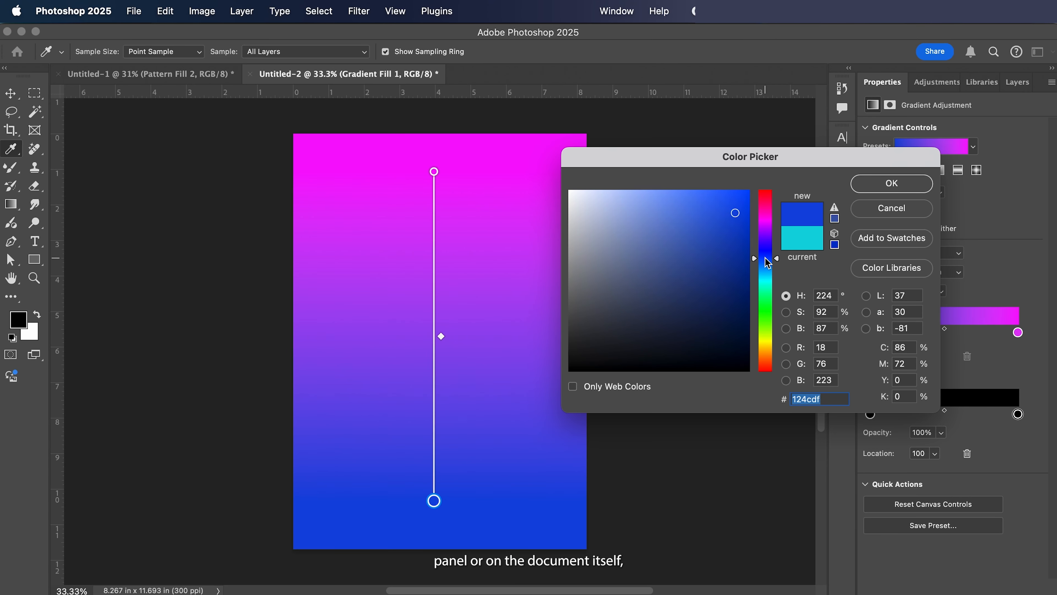
left_click(885, 189)
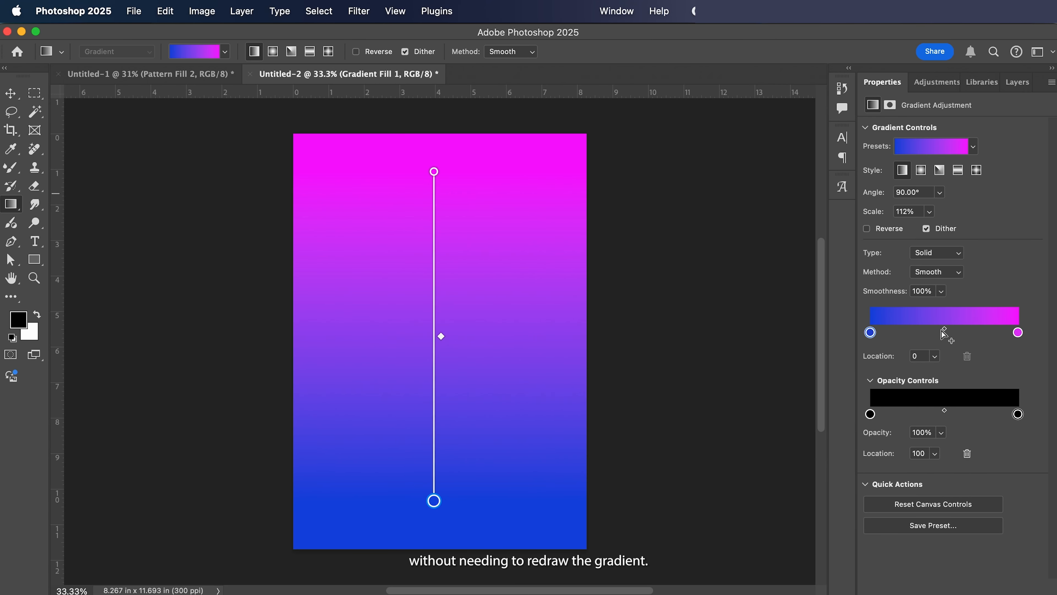
Move the color midpoint between the blue and magenta stops to location 63.
left_click_drag(945, 333, 930, 391)
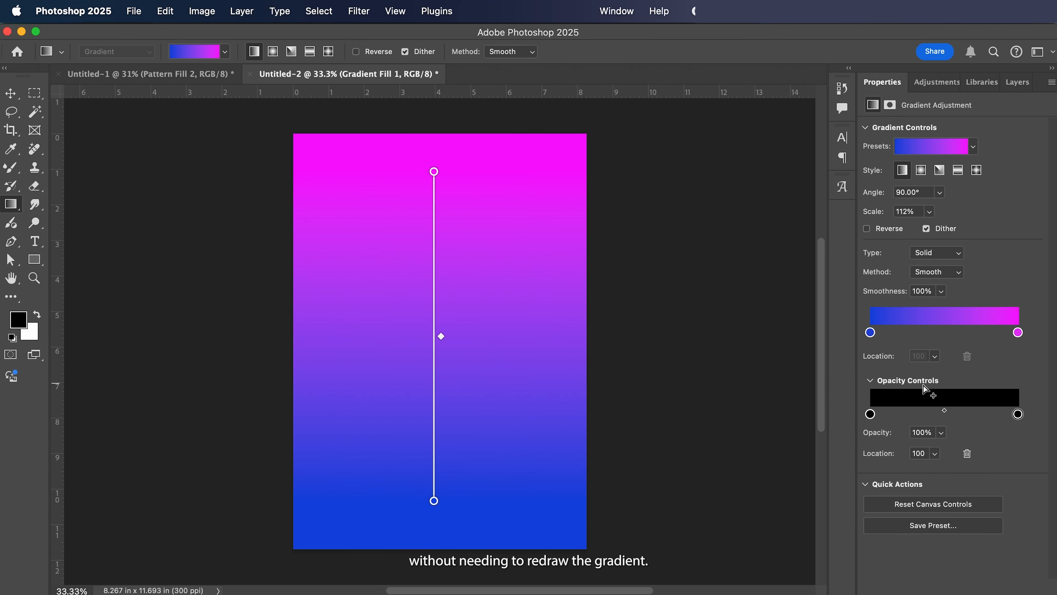
left_click(871, 333)
mouse_move(945, 329)
left_mouse_down()
mouse_move(901, 329)
mouse_move(986, 336)
mouse_move(965, 334)
left_mouse_up()
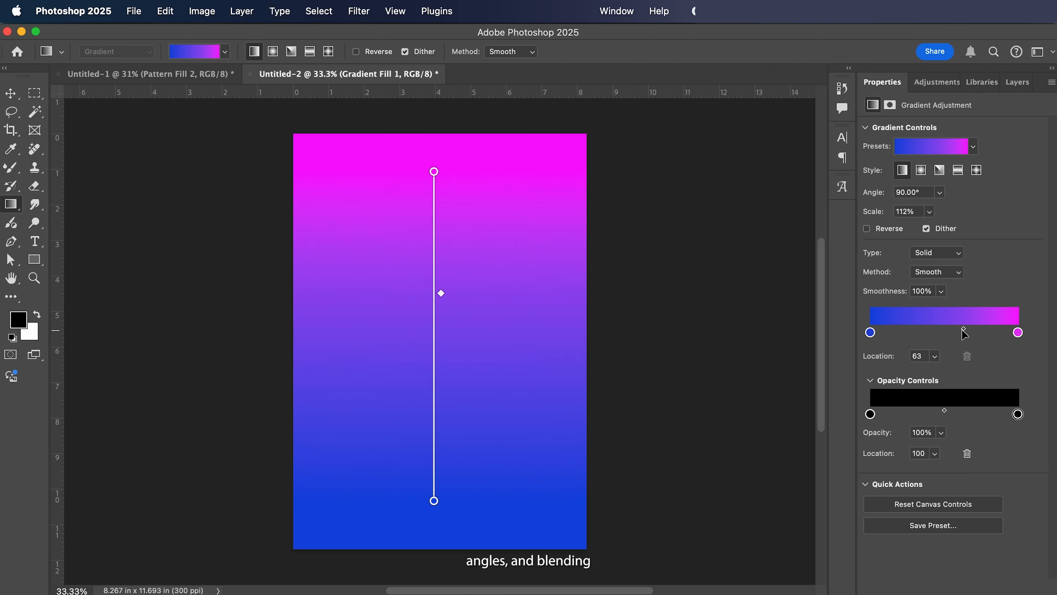
Try the Radial, Angle, Reflected and Diamond styles on Gradient Fill 1 and return it to Linear.
left_click(921, 170)
left_click(940, 170)
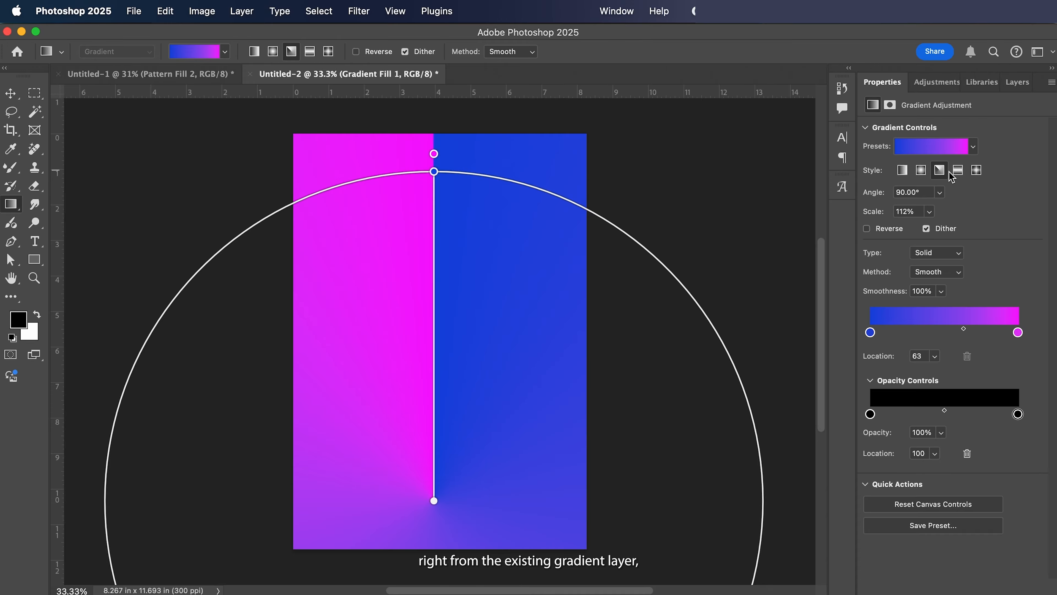
left_click(957, 172)
left_click(977, 173)
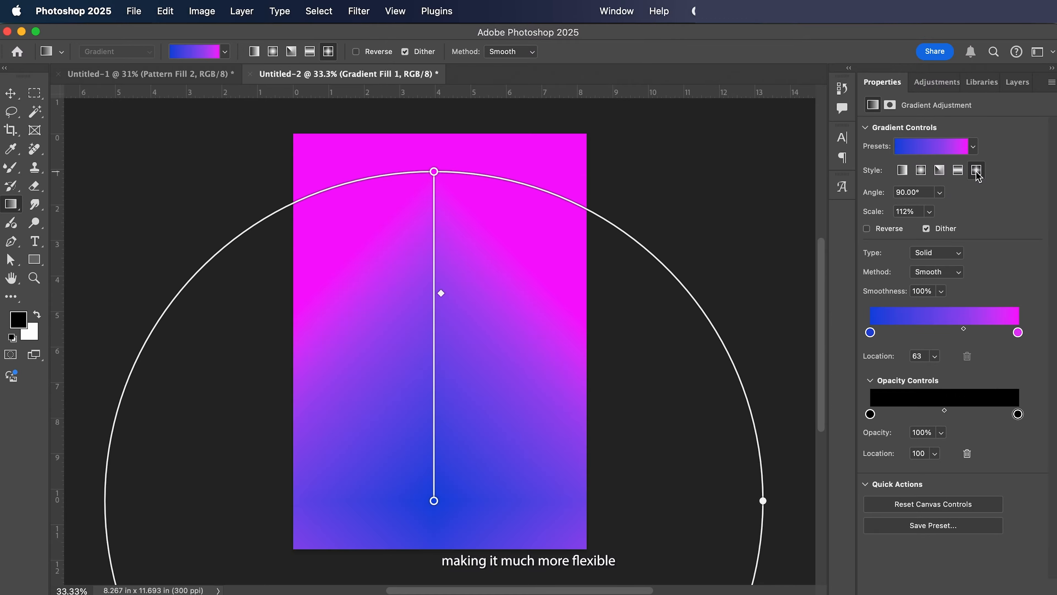
left_click(902, 171)
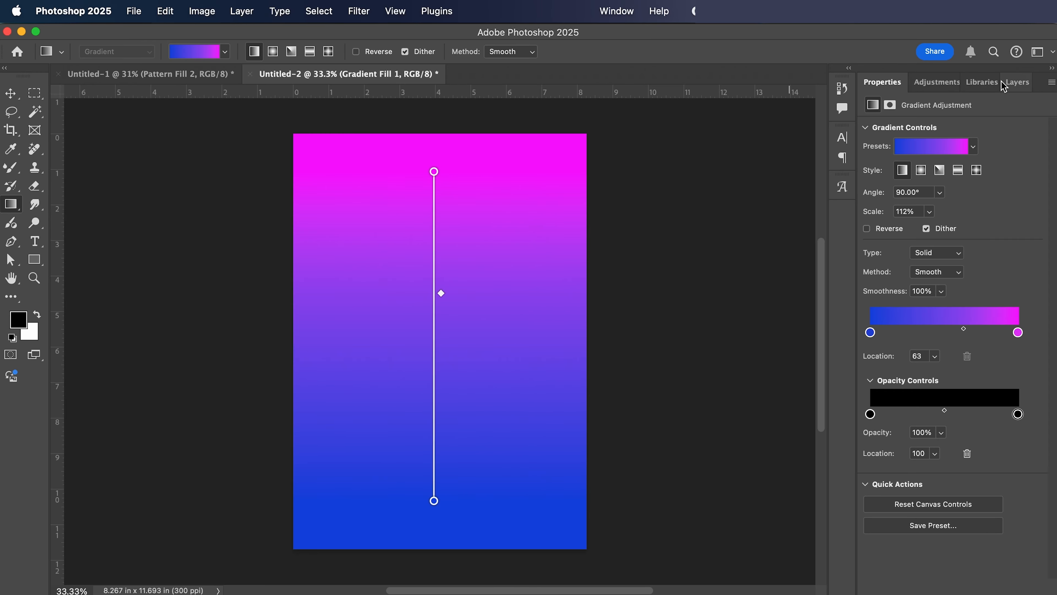
Delete the Gradient Fill 1 layer and switch the Gradient tool to Classic gradient mode.
left_click(1016, 82)
key("Delete")
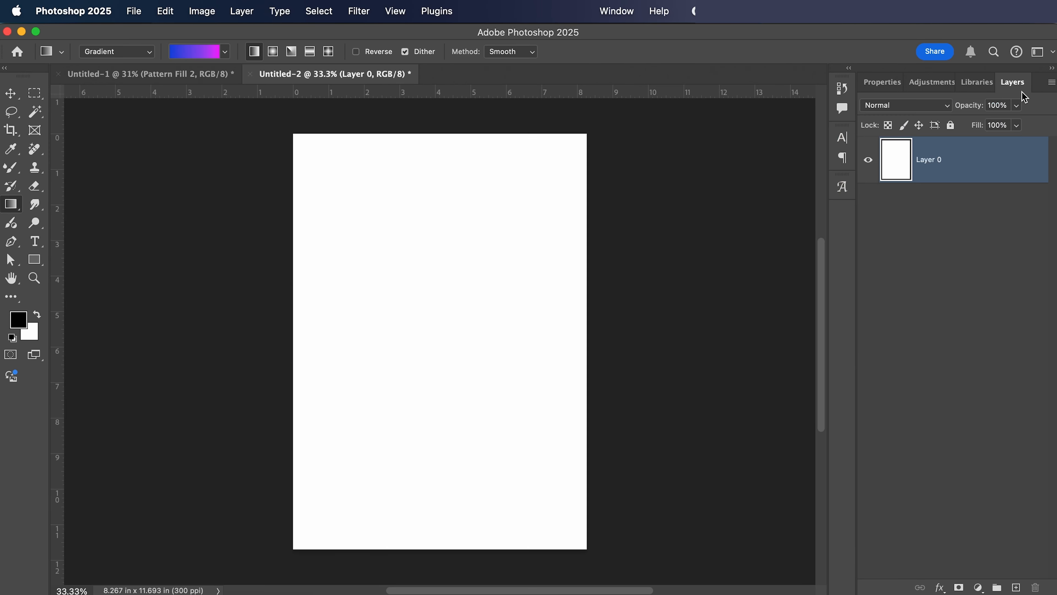
left_click(115, 60)
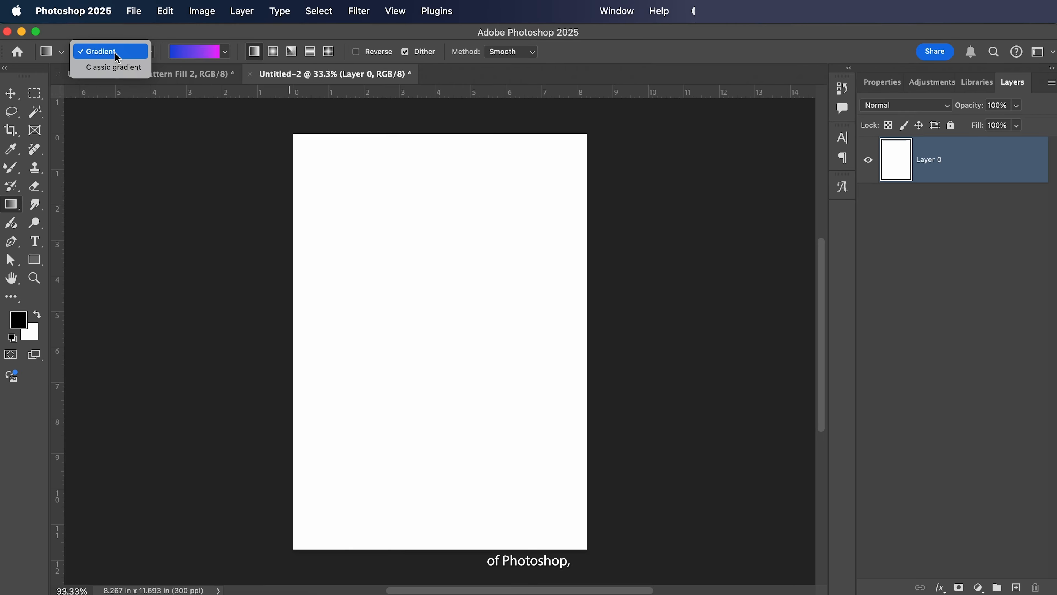
left_click(118, 70)
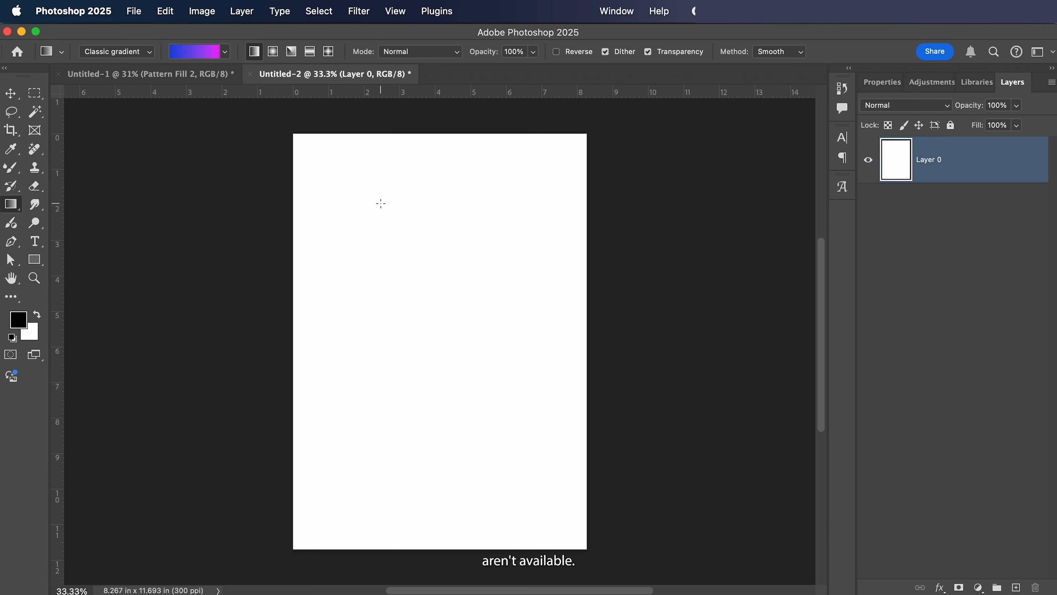
Draw a classic linear gradient about 8.5 in long down the middle of Layer 0 and check the layer's properties.
left_click_drag(431, 184, 422, 485)
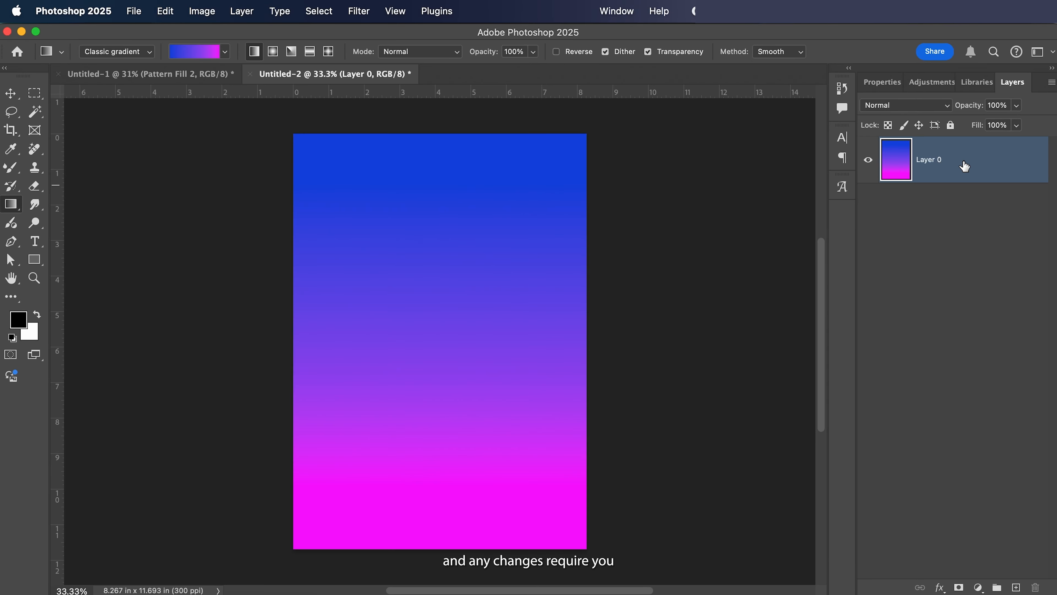
left_click(885, 84)
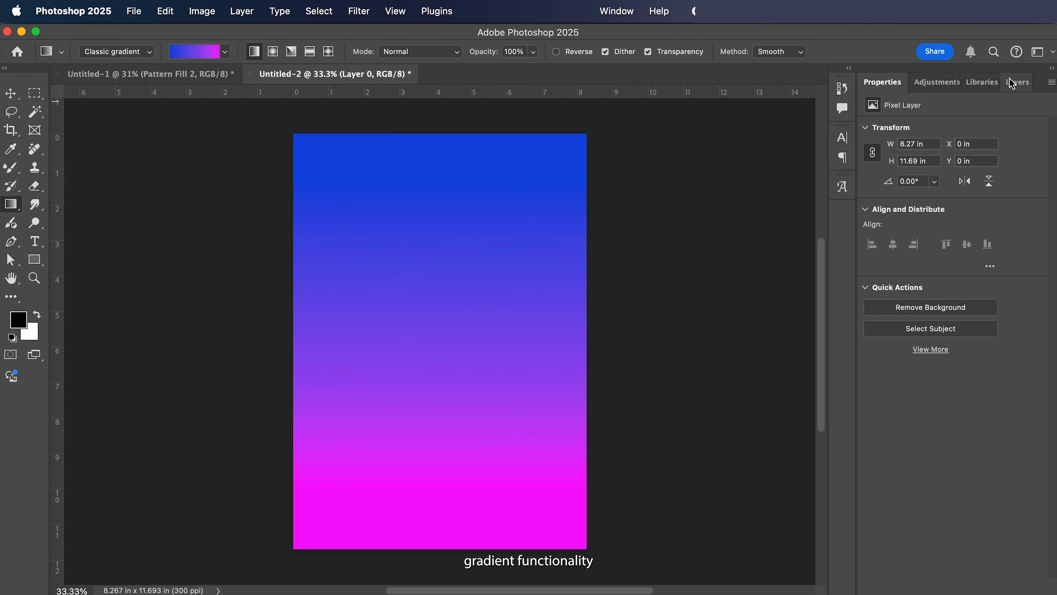
left_click(1017, 82)
Change the blue stop to bright orange in the Gradient Editor and redraw the classic gradient from right to left across Layer 0.
left_click(192, 51)
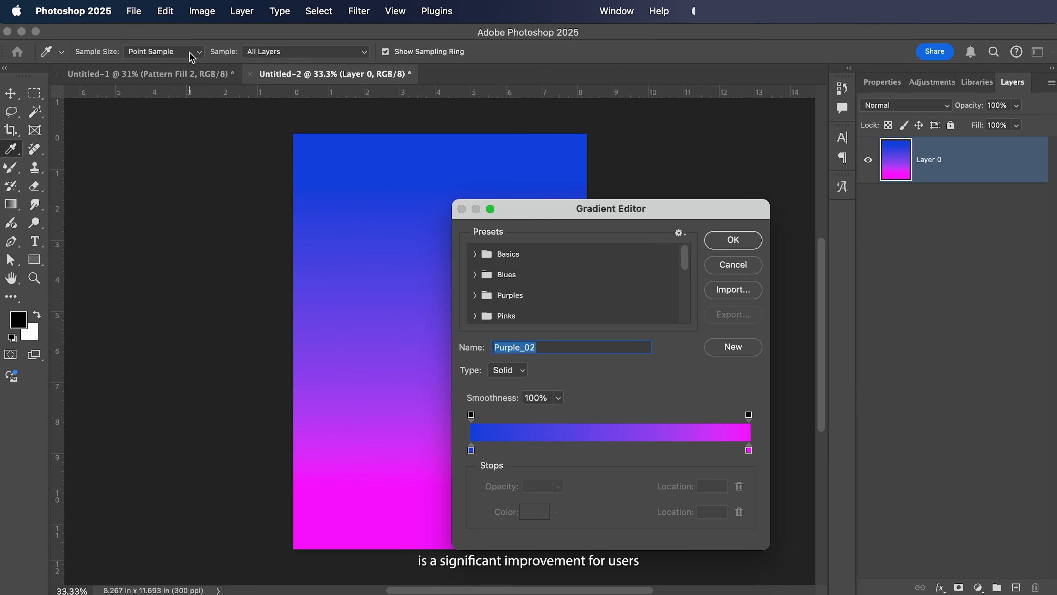
double_click(472, 452)
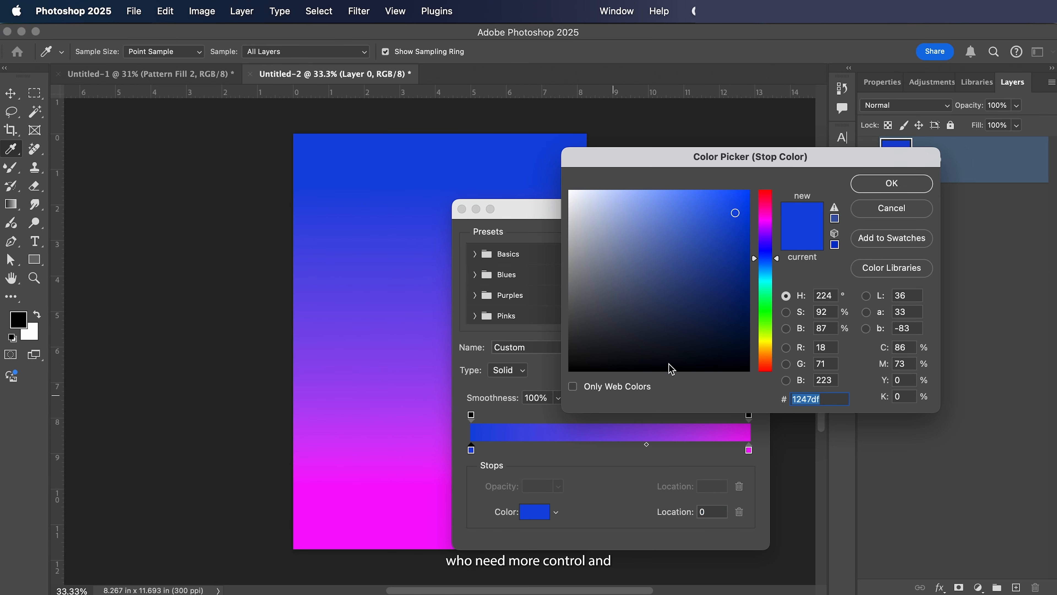
left_click_drag(760, 266, 764, 357)
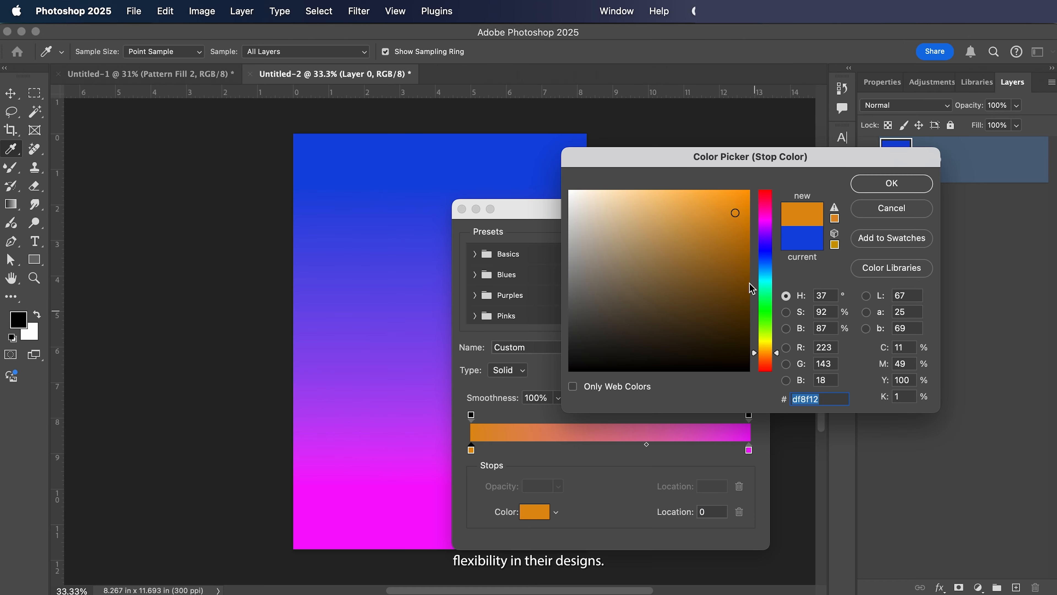
left_click_drag(733, 202, 749, 190)
left_click(890, 185)
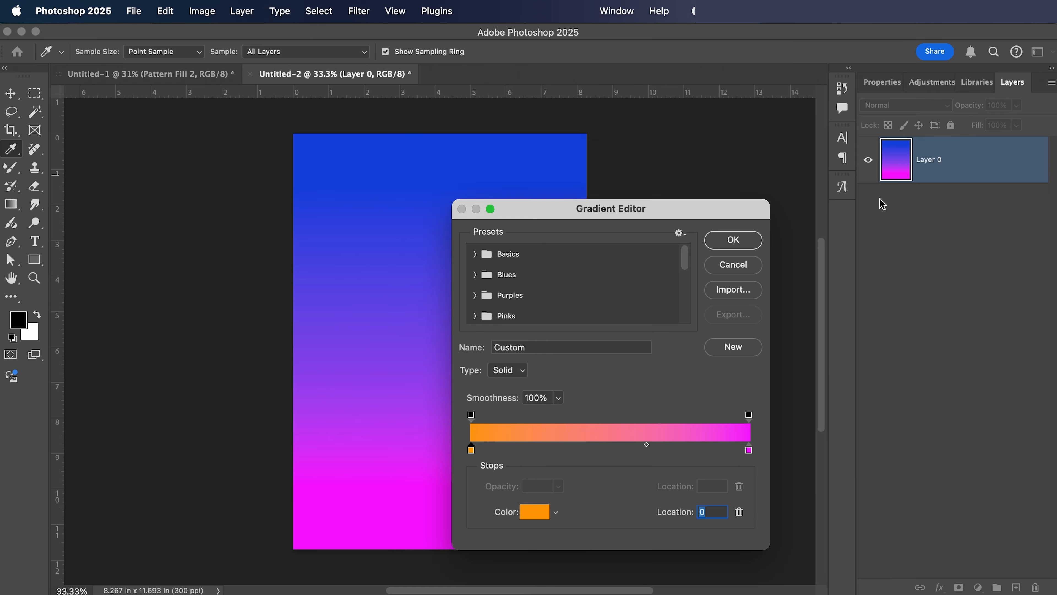
left_click(747, 249)
left_click_drag(550, 285, 279, 275)
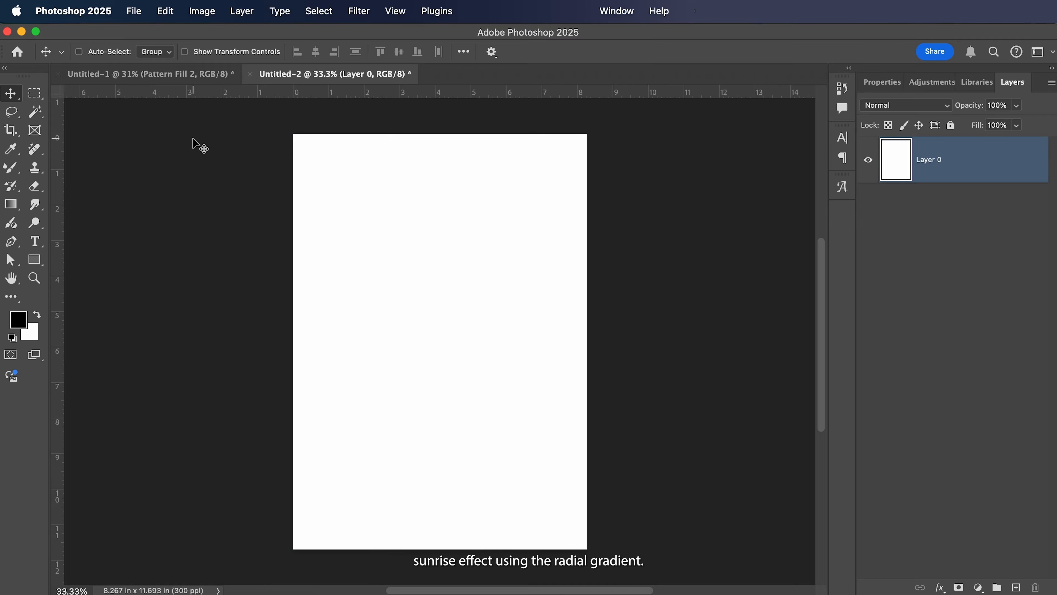
Draw a radial black-to-white gradient with a radius of about 8.3 in from the upper middle of the page, using Gradient mode.
left_click(12, 204)
left_click(124, 55)
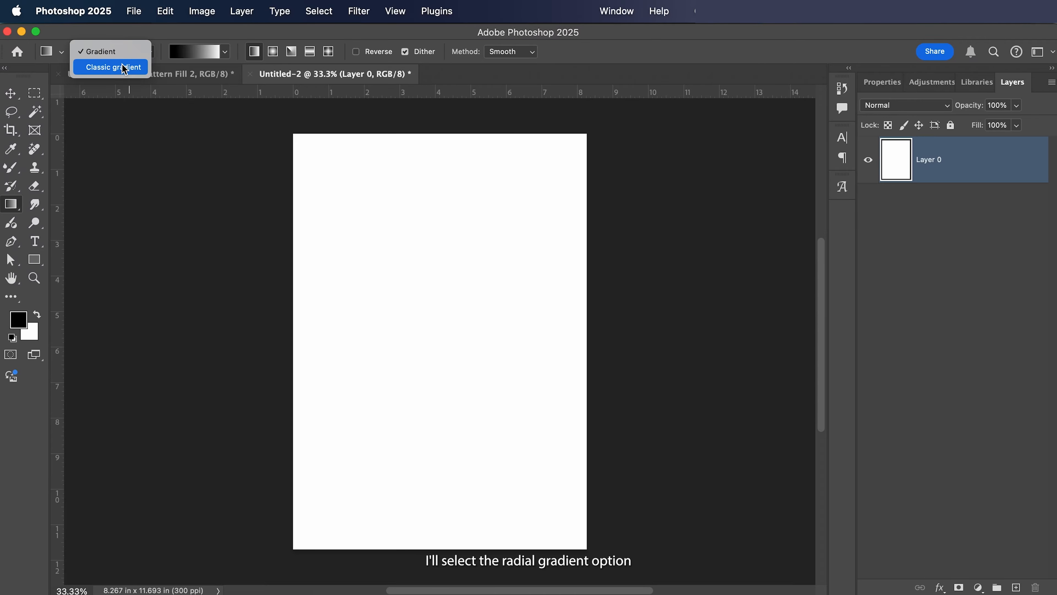
left_click(121, 49)
left_click(200, 59)
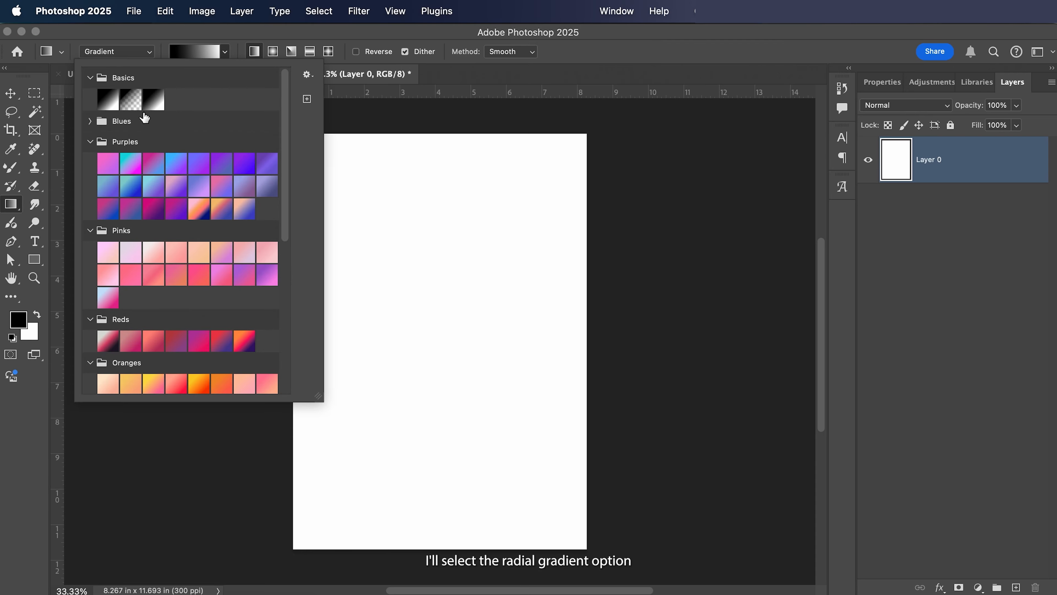
left_click(422, 281)
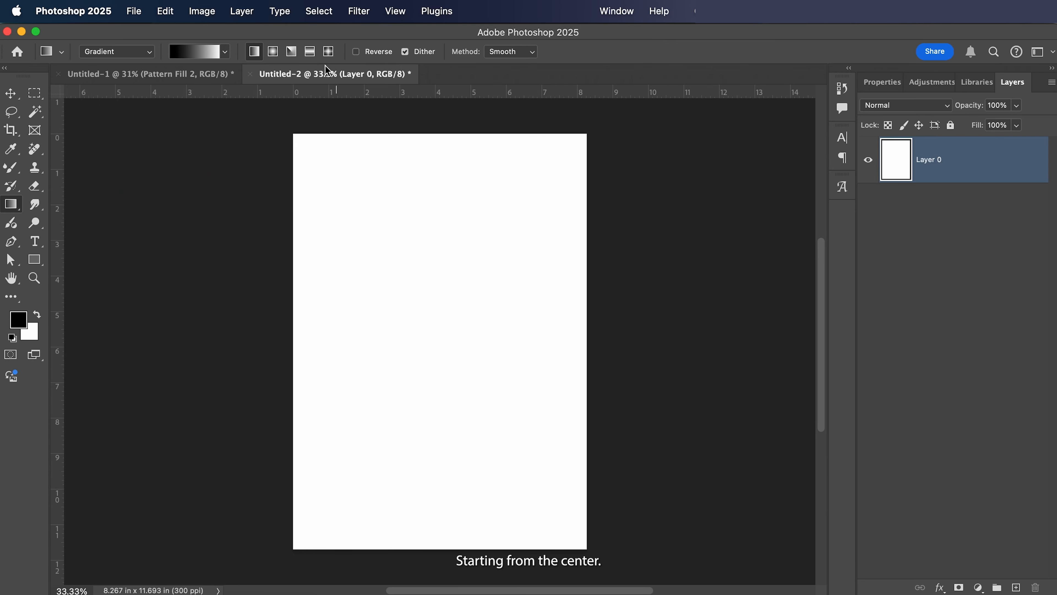
left_click(273, 51)
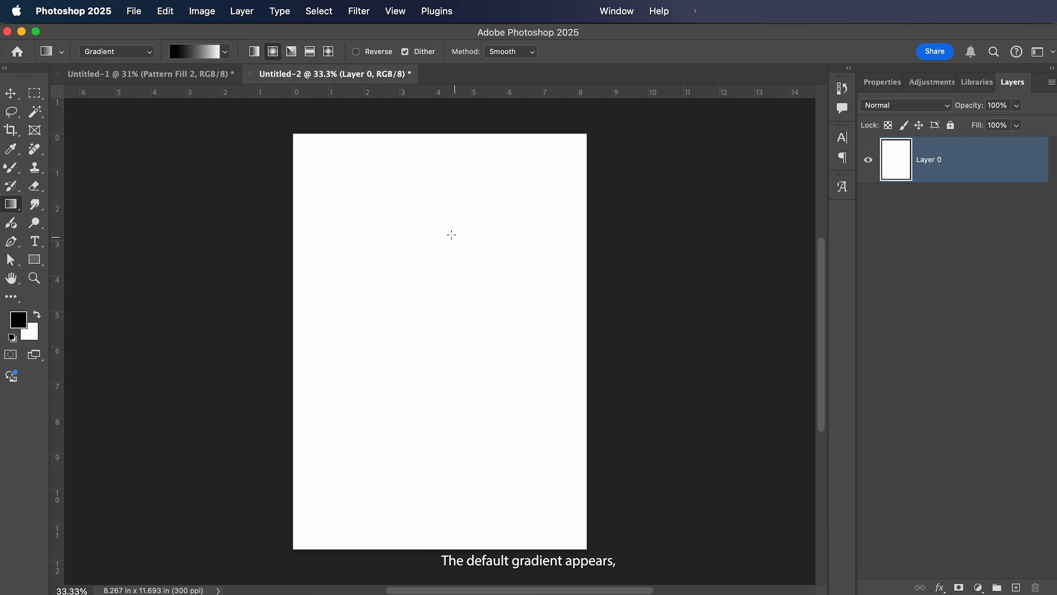
left_click_drag(442, 225, 634, 452)
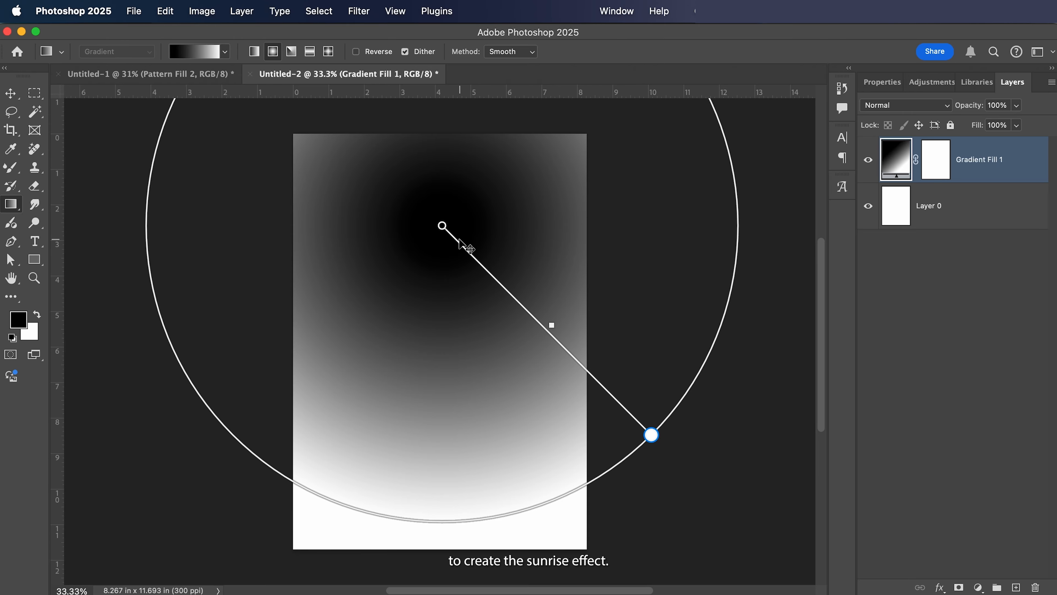
Set the radial gradient's center stop to white (ffffff) and its outer stop to red (ff0000).
left_click(442, 225)
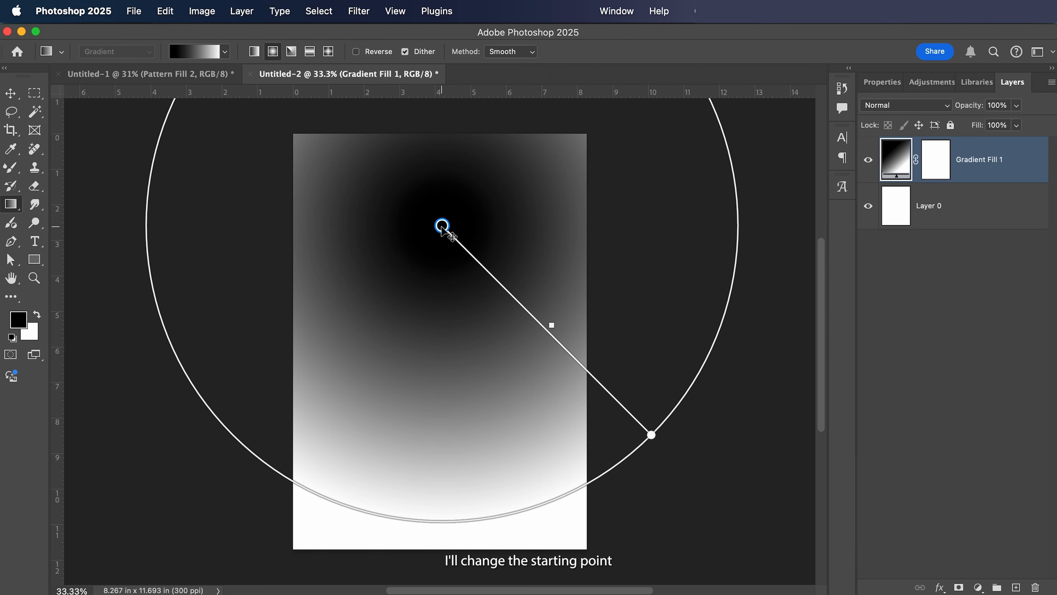
double_click(442, 225)
left_click(593, 222)
left_click(533, 153)
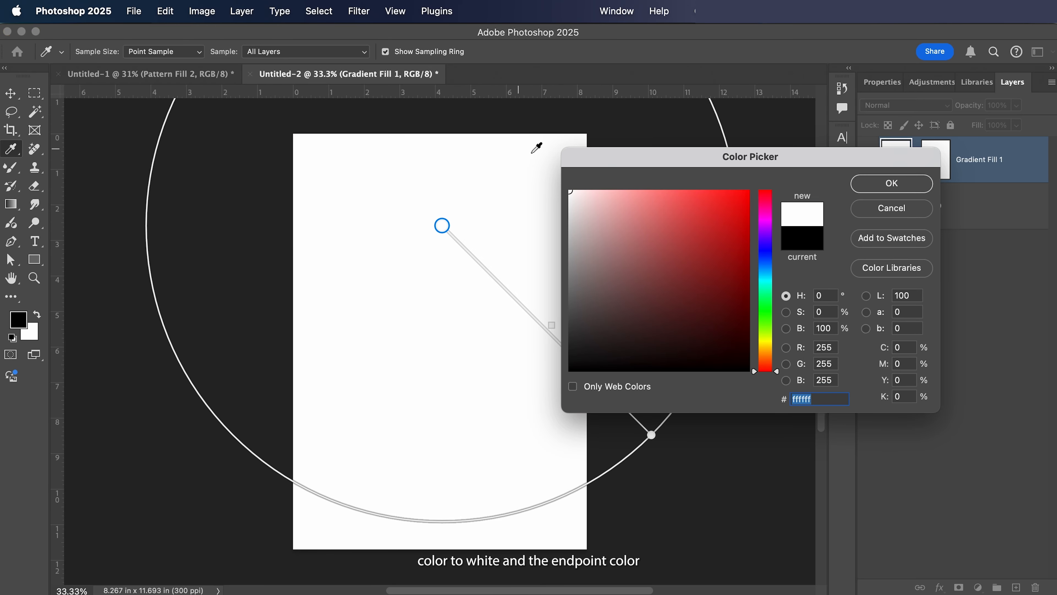
left_click(867, 188)
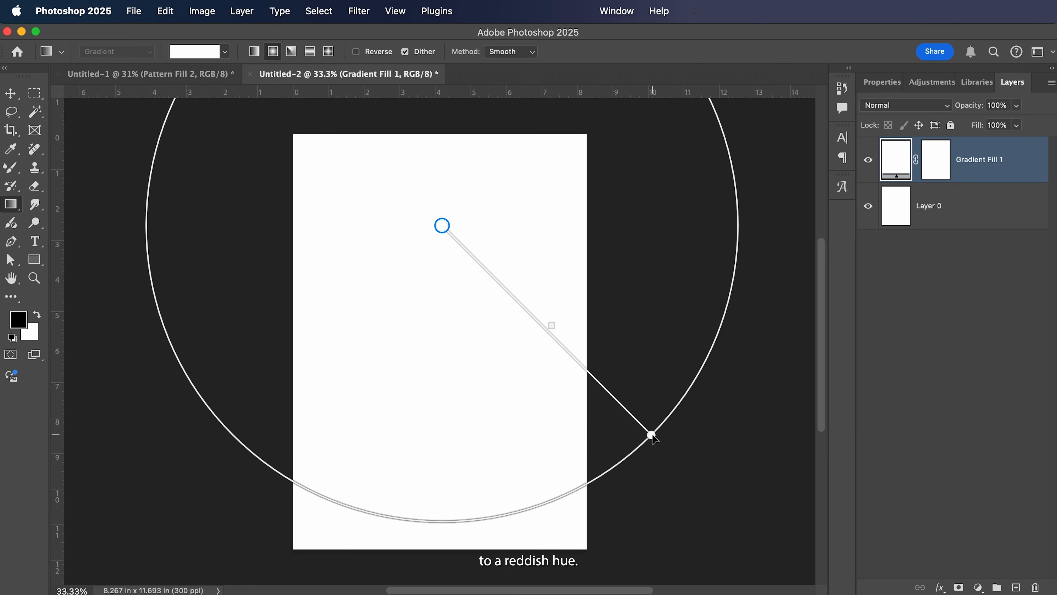
double_click(651, 435)
left_click(732, 203)
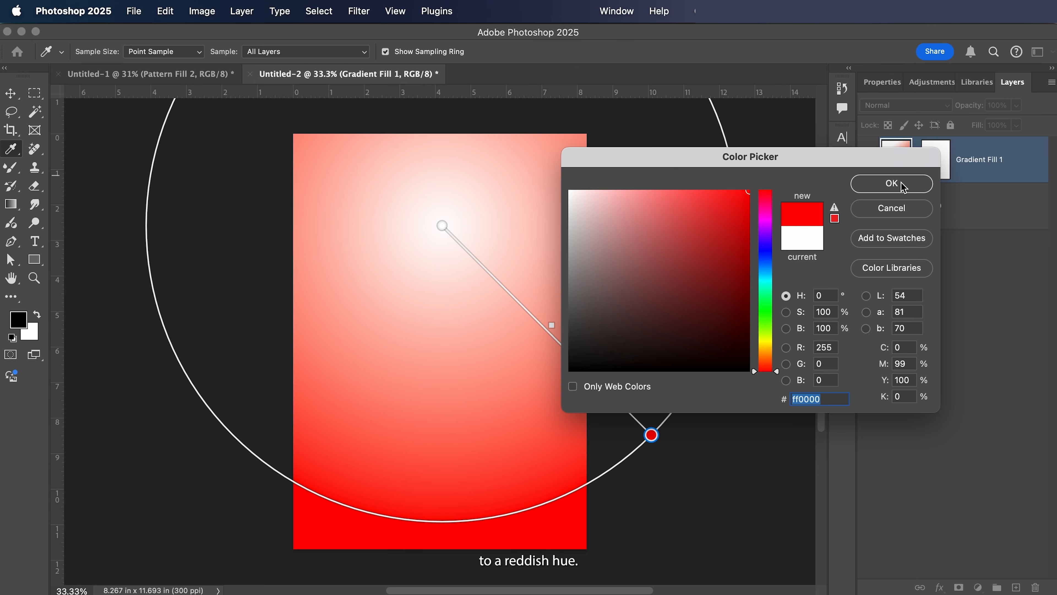
left_click(892, 184)
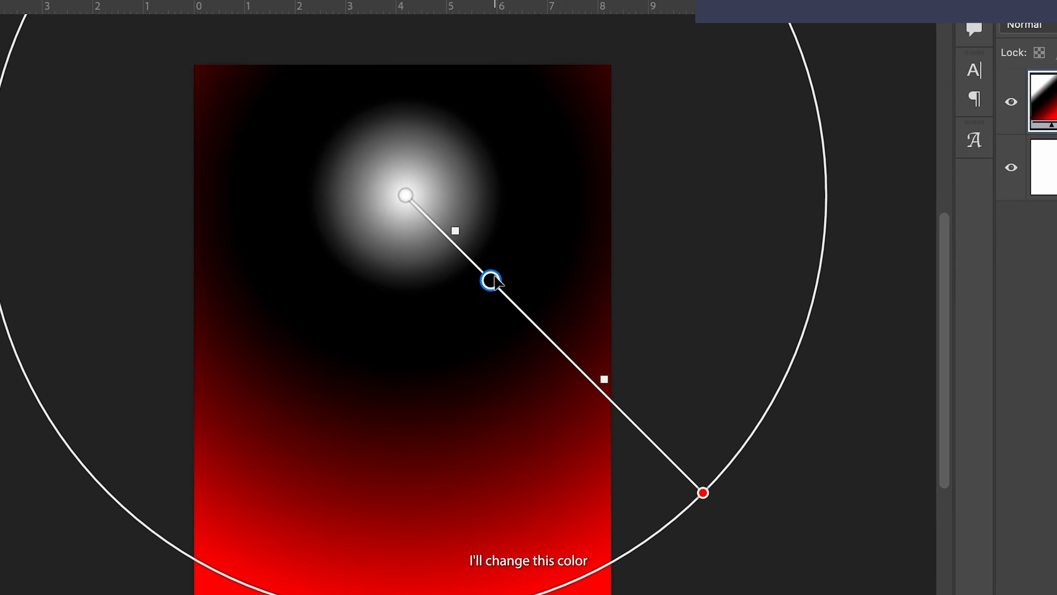
Recolor the black stop between the white center and the red end to yellow (ffea00).
double_click(468, 269)
left_click_drag(699, 220, 749, 190)
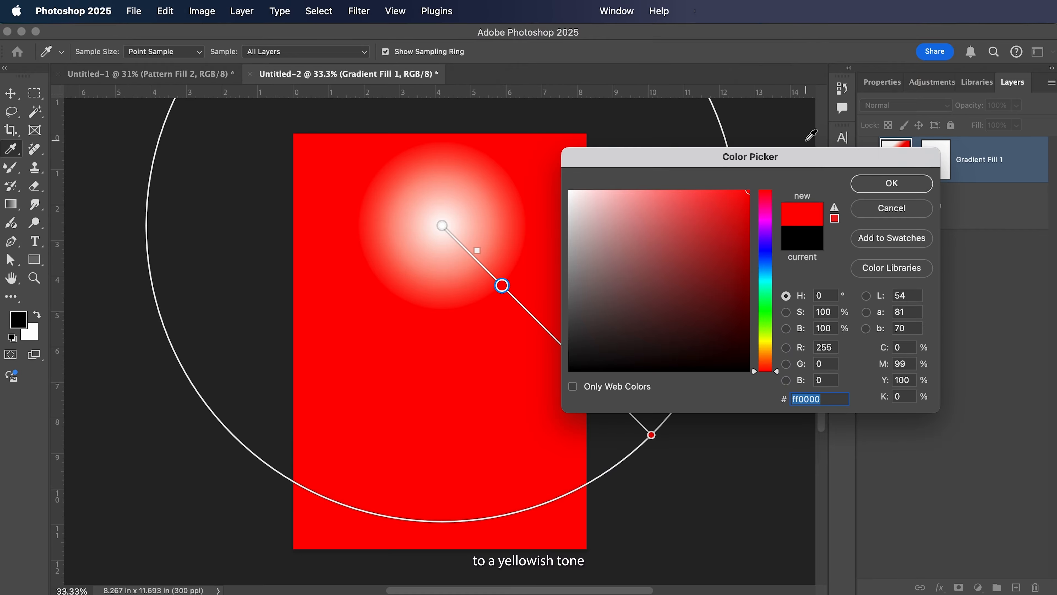
left_click(770, 350)
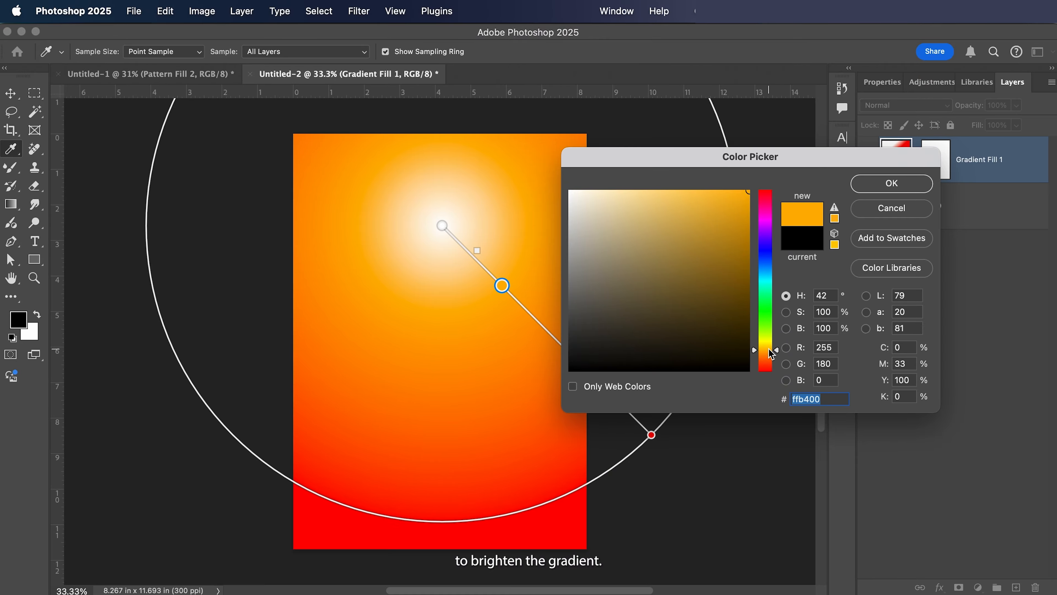
left_click_drag(771, 353, 772, 348)
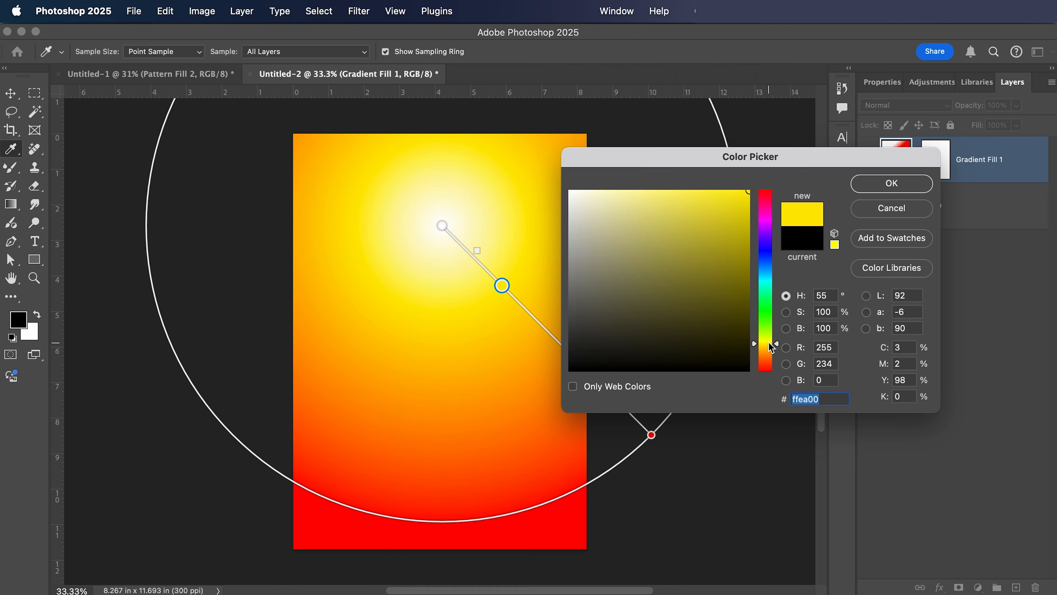
left_click(868, 188)
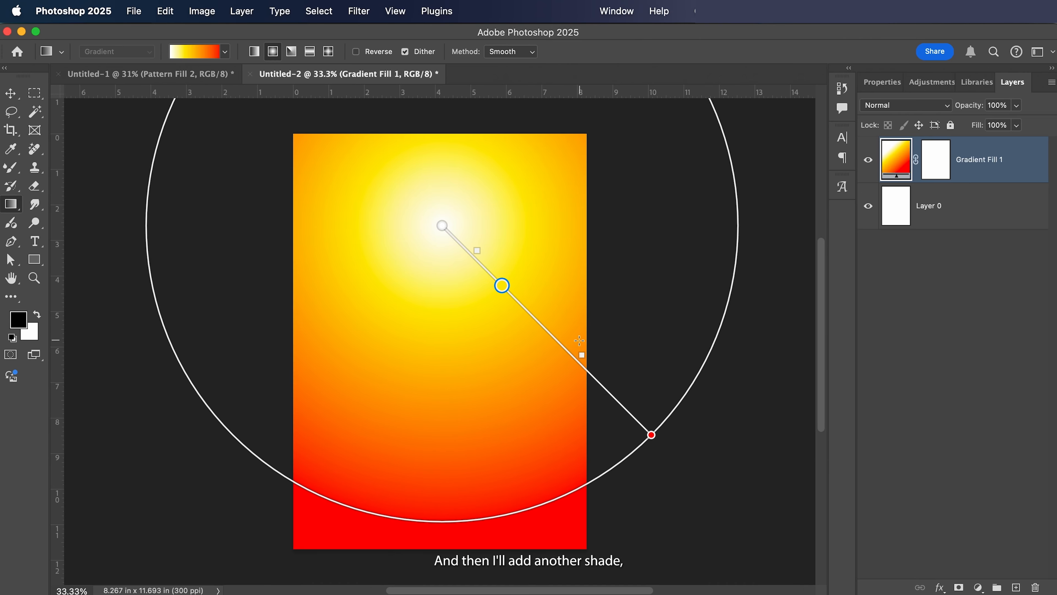
Add a color stop between the yellow and red stops and set it to orange (ff9000).
left_click(574, 351)
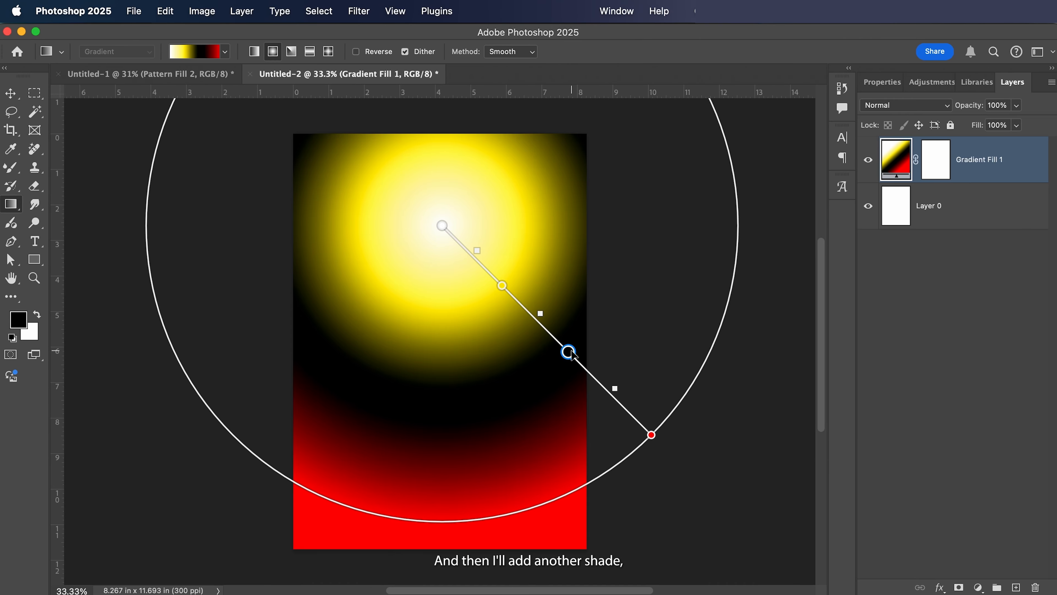
double_click(569, 352)
left_click(764, 355)
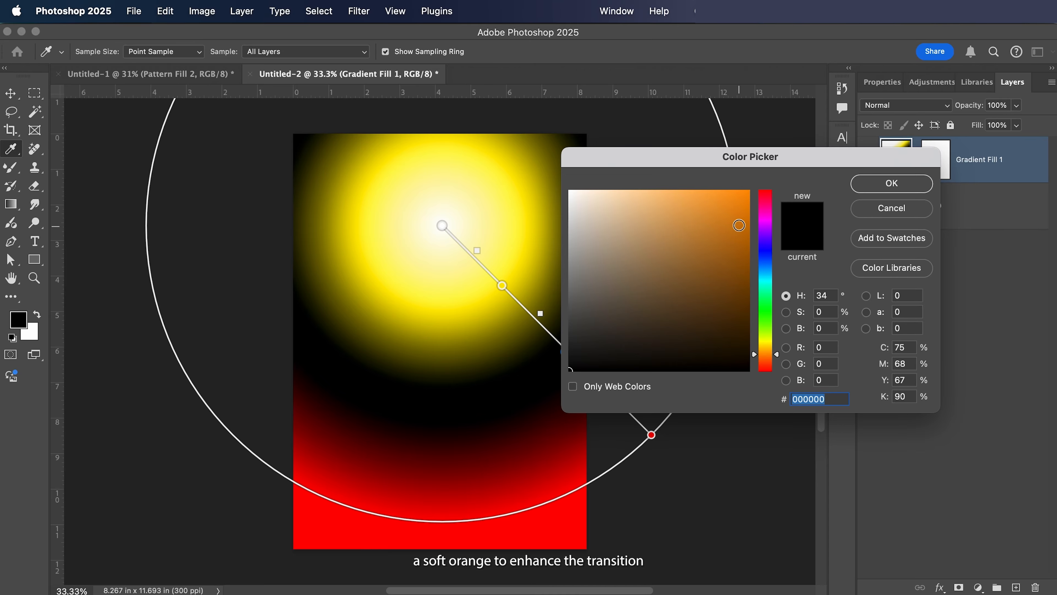
left_click_drag(739, 225, 757, 173)
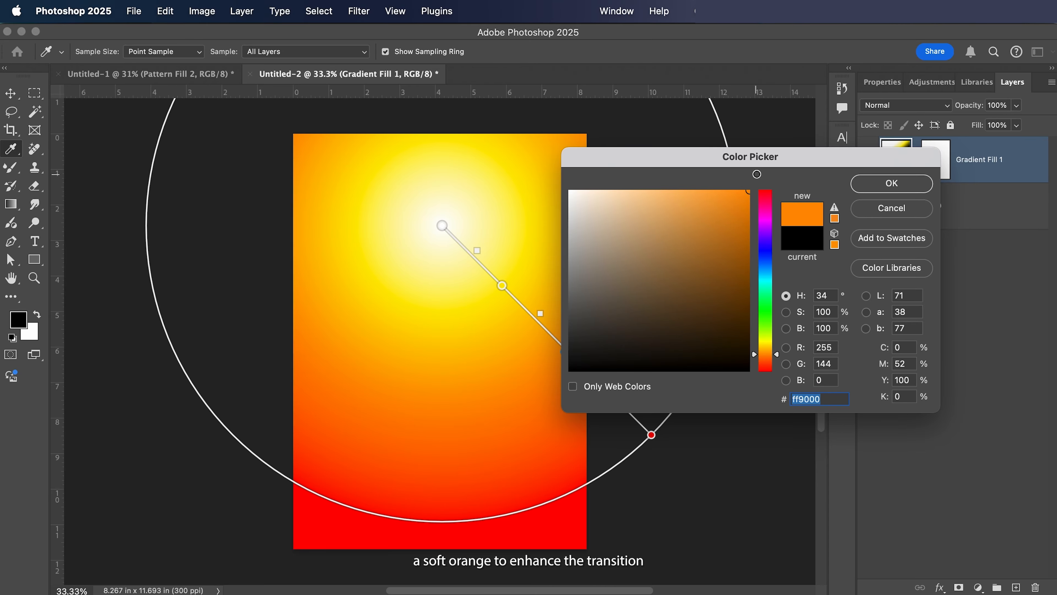
left_click(890, 184)
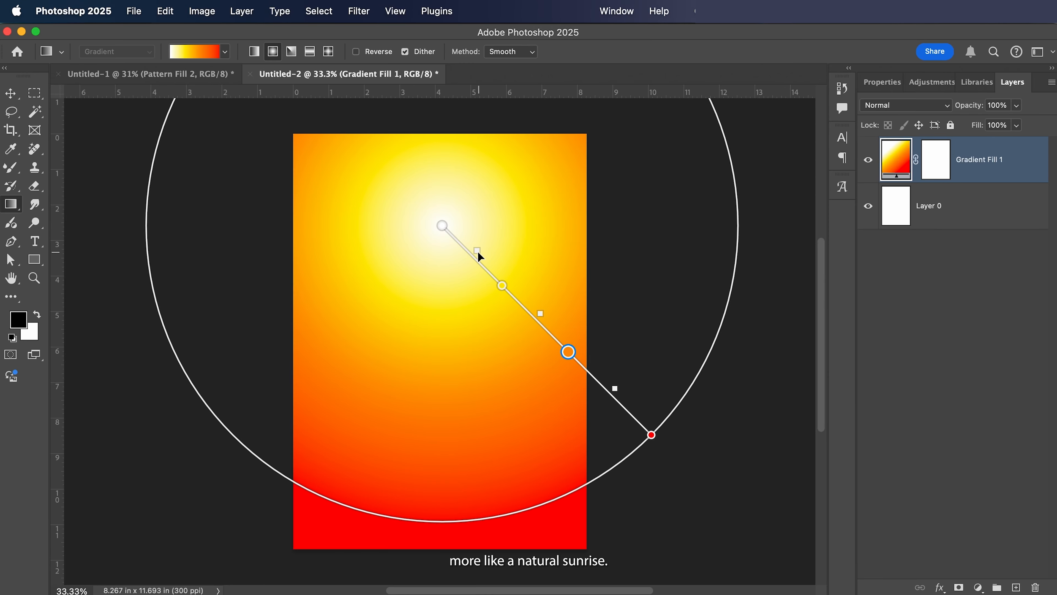
Move the yellow, orange and red stops and the orange-to-red midpoint closer to the gradient's center to refine the sun and its glow.
mouse_move(478, 252)
left_mouse_down()
mouse_move(491, 274)
mouse_move(482, 263)
left_mouse_up()
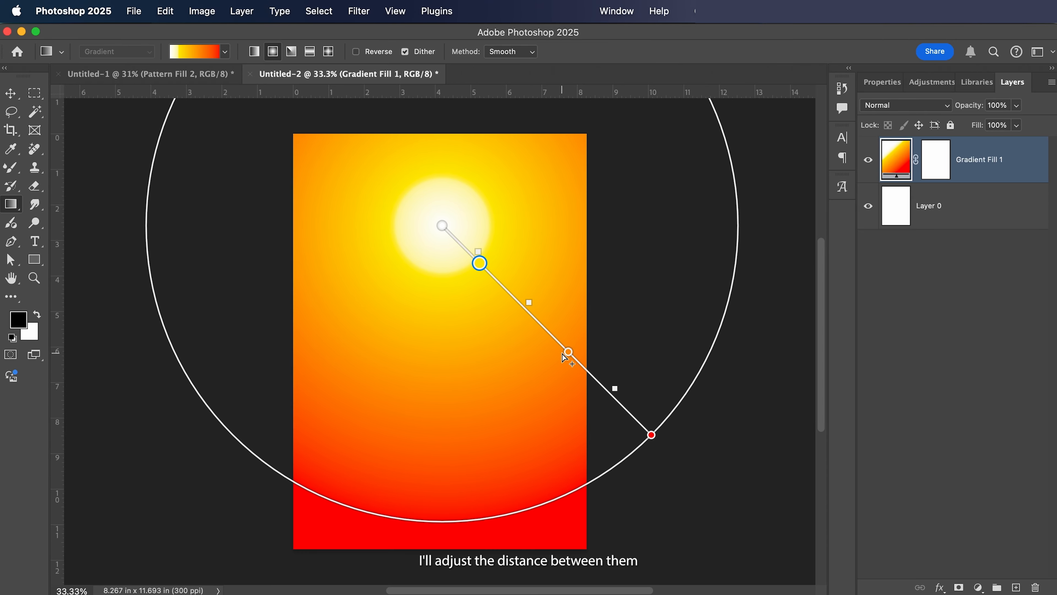
left_click_drag(569, 352, 540, 320)
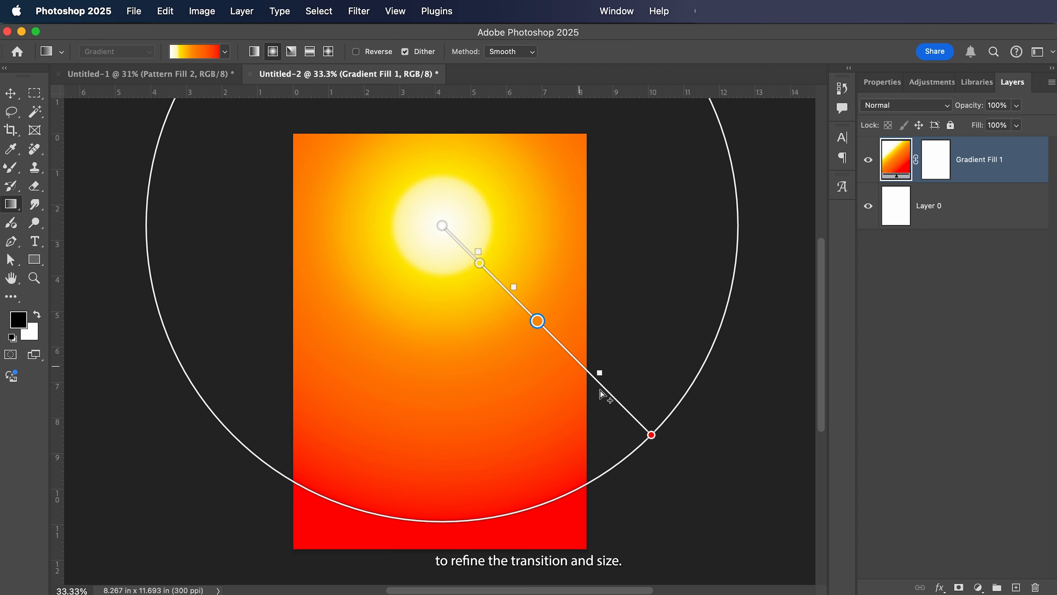
left_click(598, 370)
key("super+z")
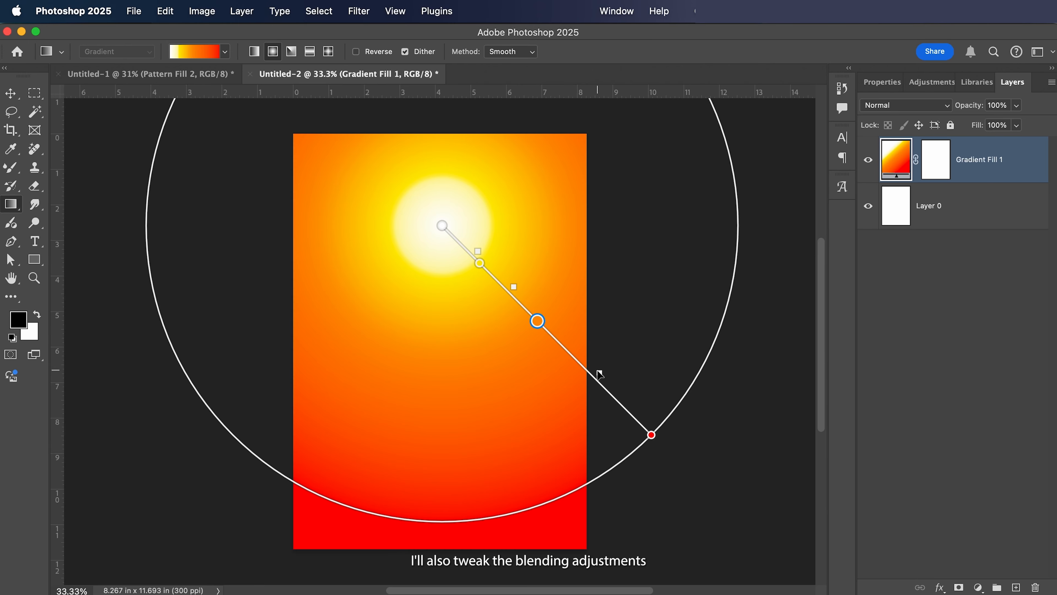
left_click_drag(600, 374, 576, 350)
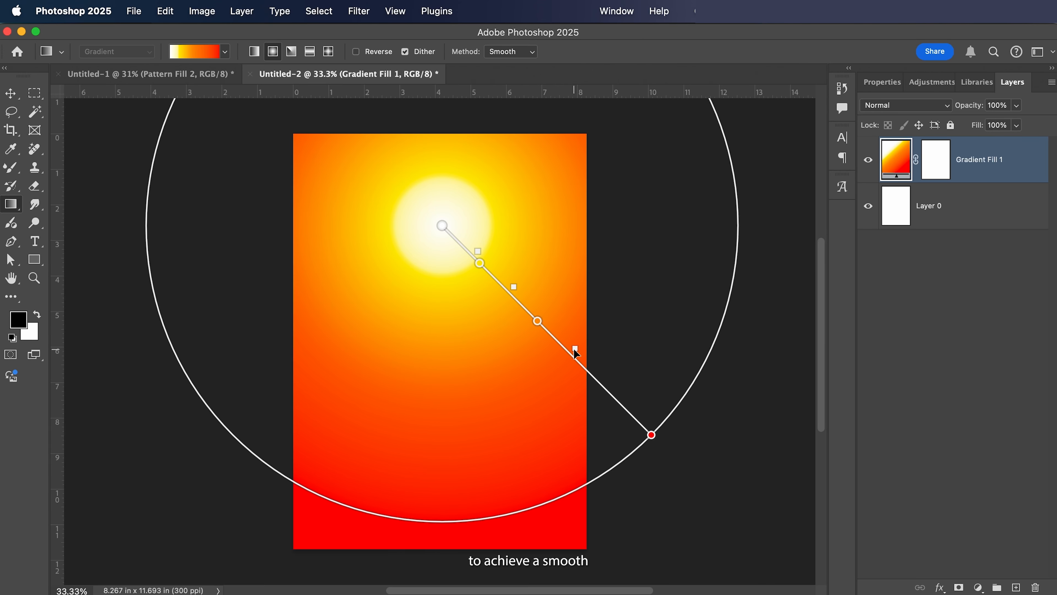
left_click_drag(534, 319, 532, 316)
left_click_drag(652, 435, 608, 392)
key("v")
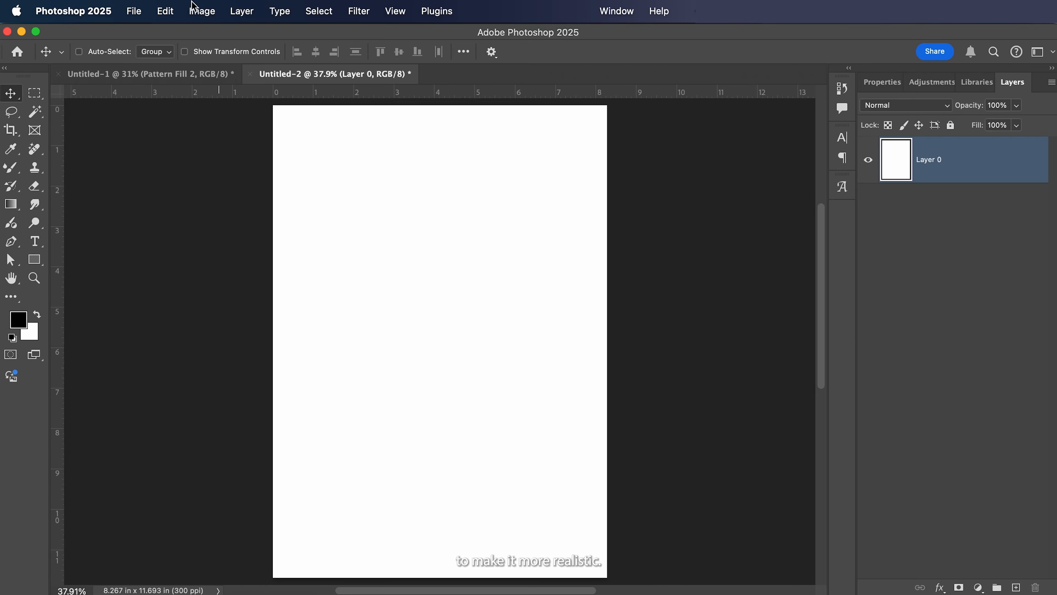
Apply Sky Replacement to Layer 0 with a wispy-cloud preset from Blue Skies, output to New Layers.
left_click(162, 7)
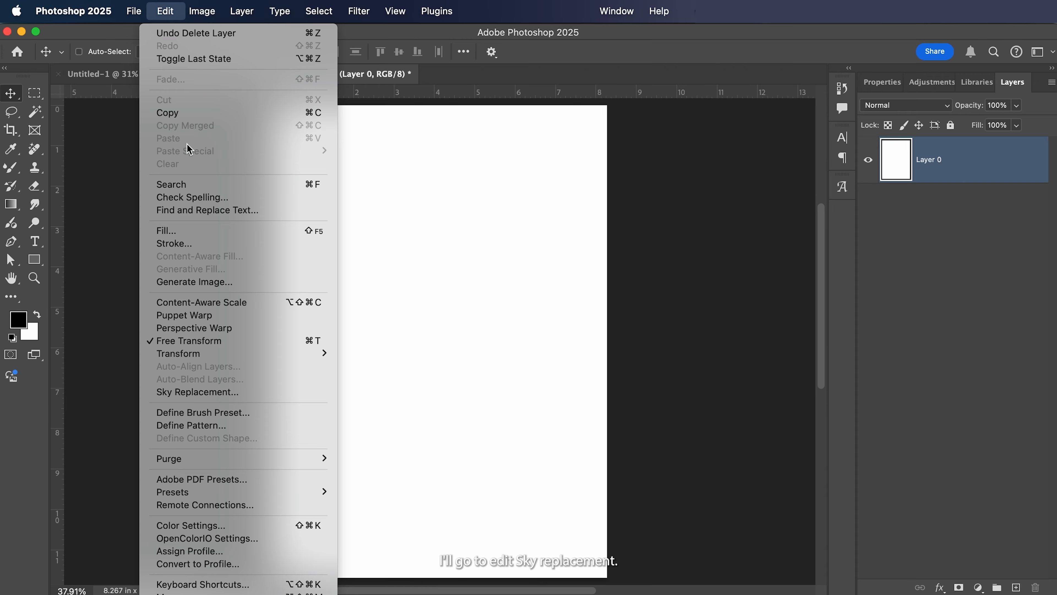
left_click(255, 396)
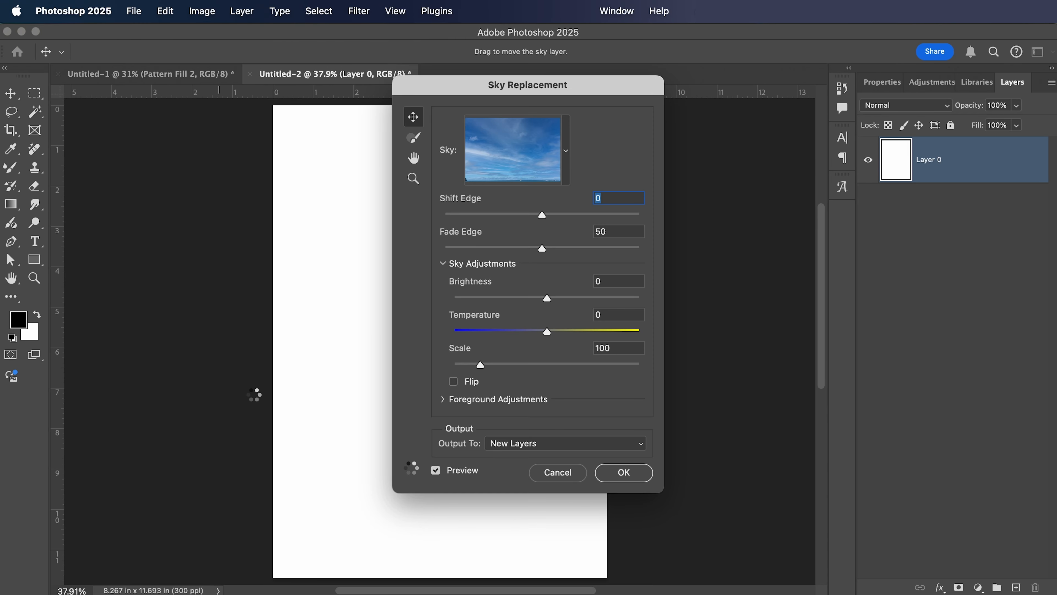
left_click(565, 161)
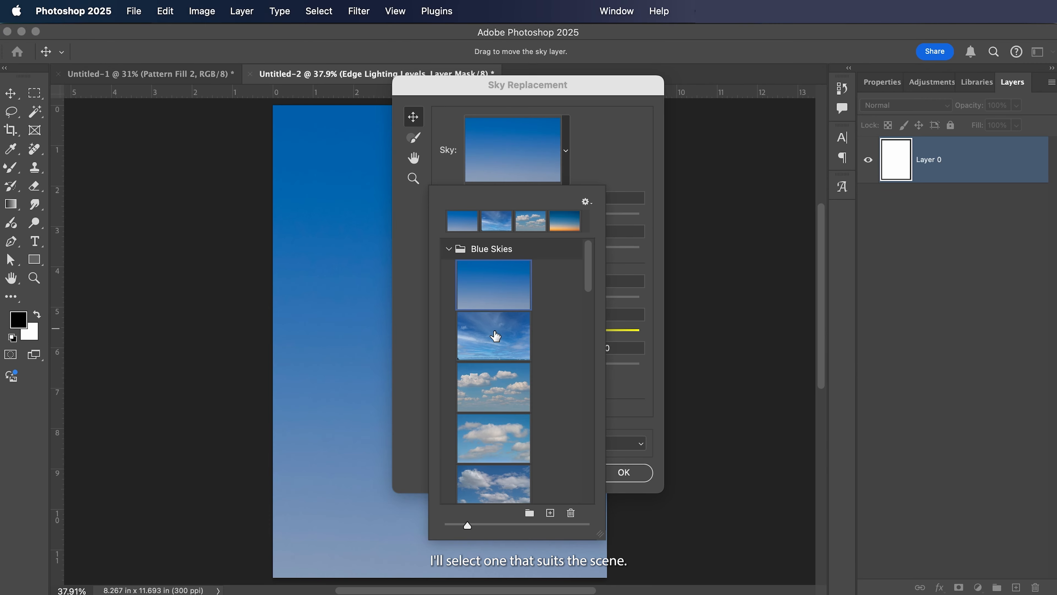
left_click(509, 408)
scroll(508, 375, "down", 5)
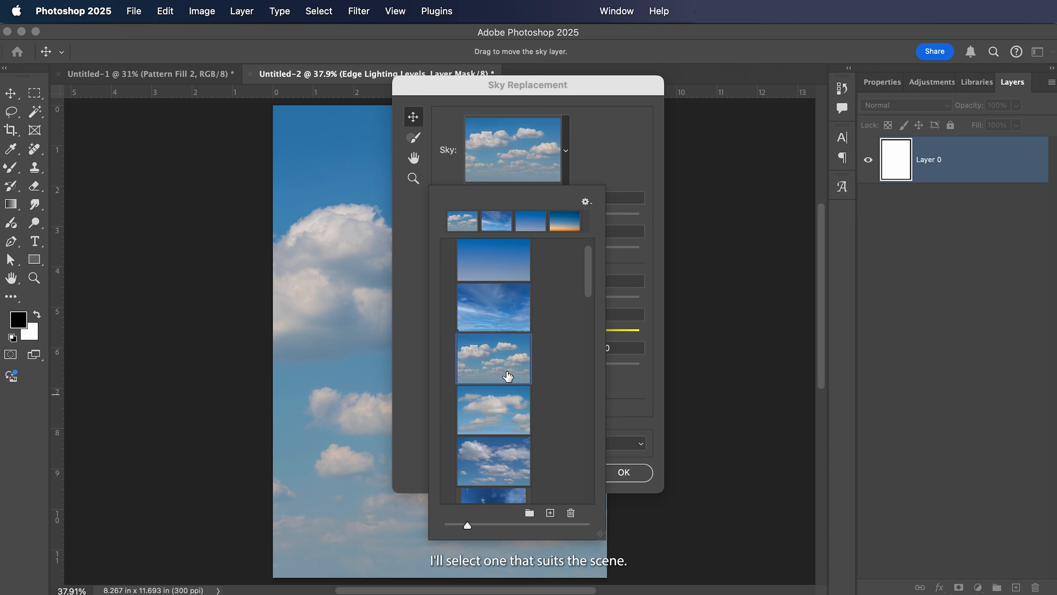
left_click(494, 461)
left_click_drag(592, 310, 591, 266)
left_click(512, 339)
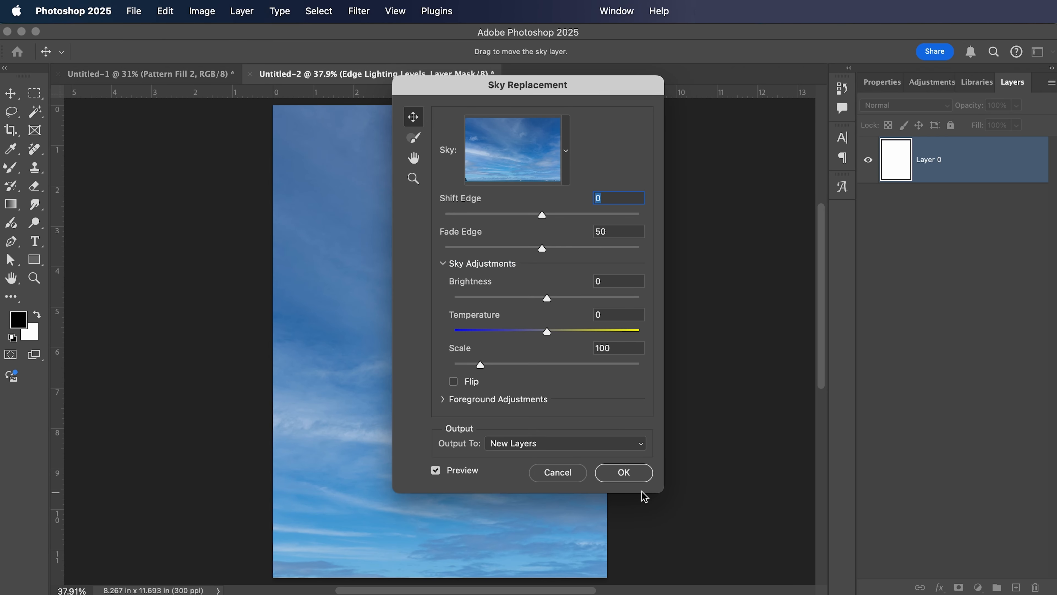
left_click(627, 472)
Add an empty layer above the Sky Replacement Group and draw a linear black-to-white gradient about 9 in long down the page's middle.
left_click(883, 150)
left_click(1016, 588)
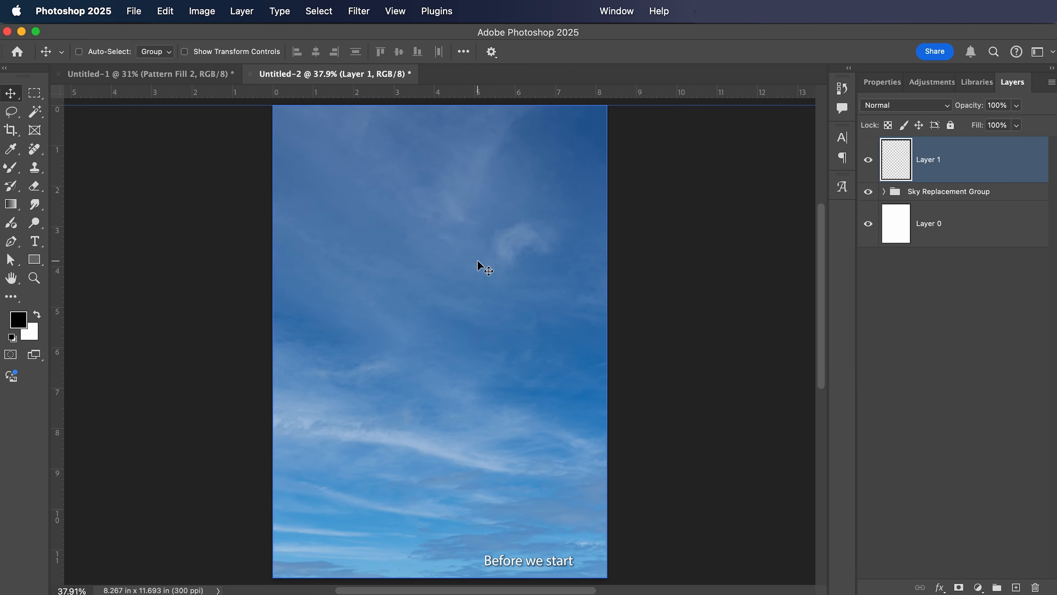
left_click(12, 204)
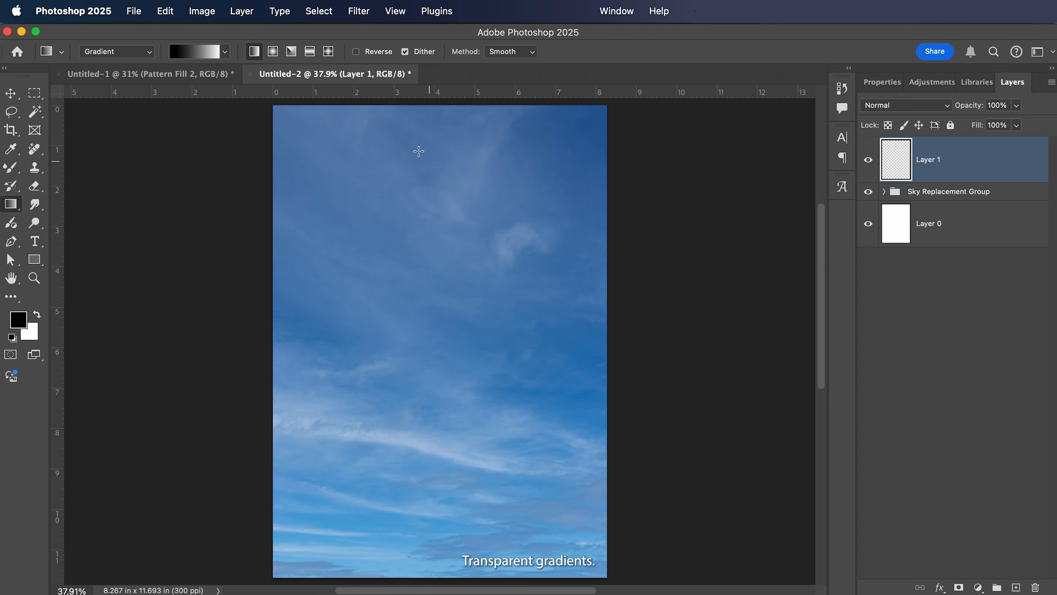
left_click_drag(438, 167, 437, 526)
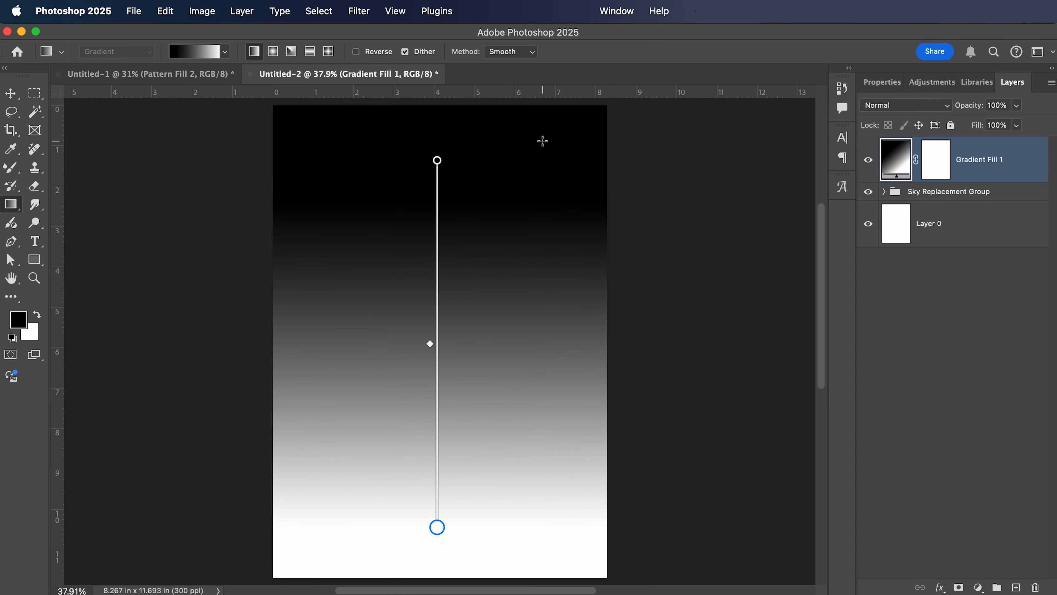
left_click_drag(438, 162, 440, 369)
key("super+z")
Set the opacity stop at the white end of the linear gradient to 0%.
left_click(885, 87)
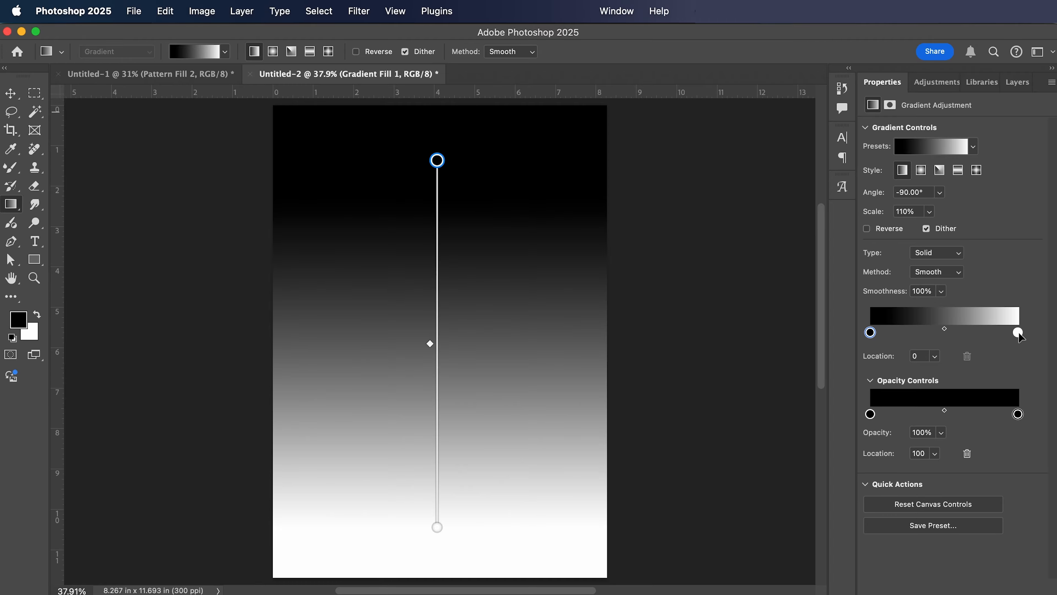
left_click(1019, 332)
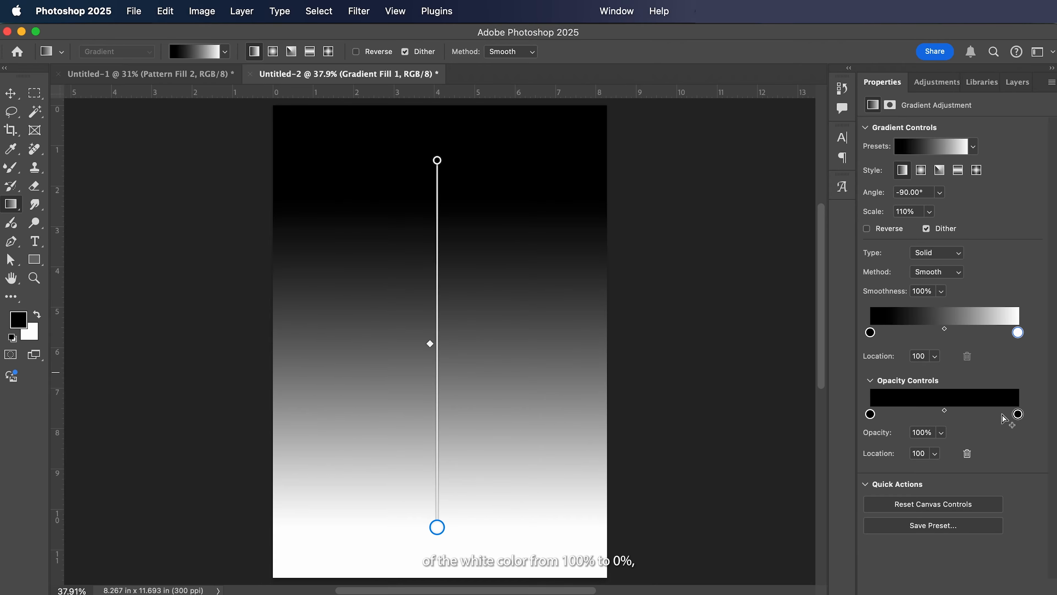
left_click(940, 435)
left_click_drag(941, 454, 833, 454)
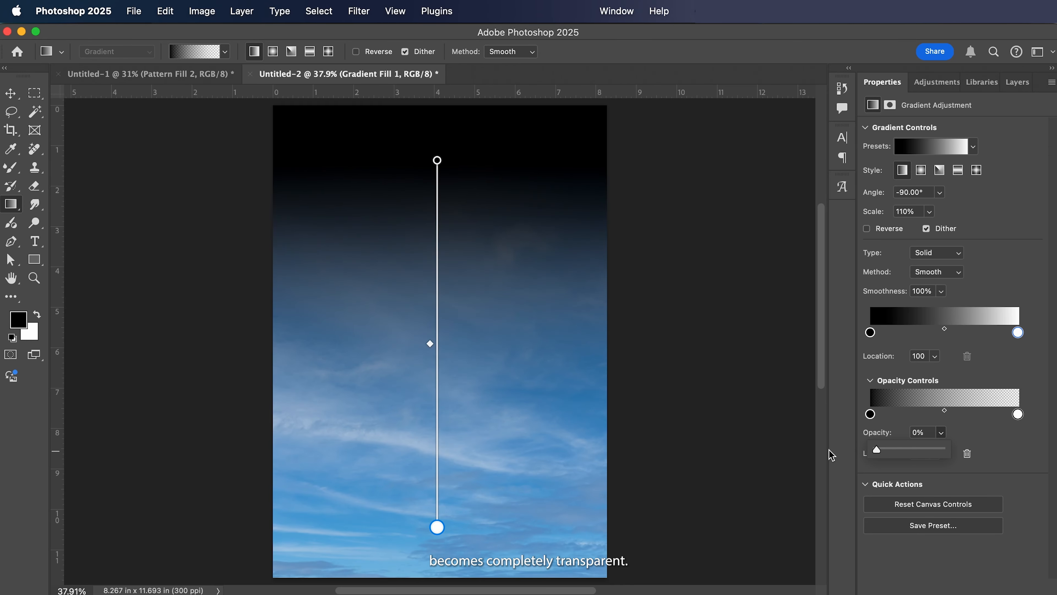
left_click(1022, 426)
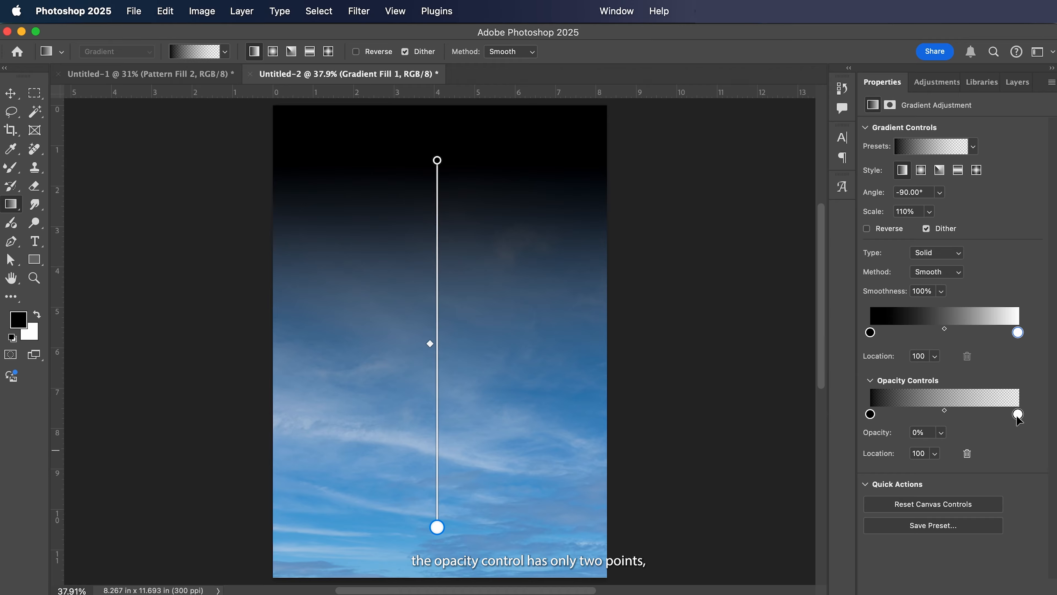
mouse_move(1018, 414)
left_mouse_down()
mouse_move(876, 414)
mouse_move(1018, 414)
left_mouse_up()
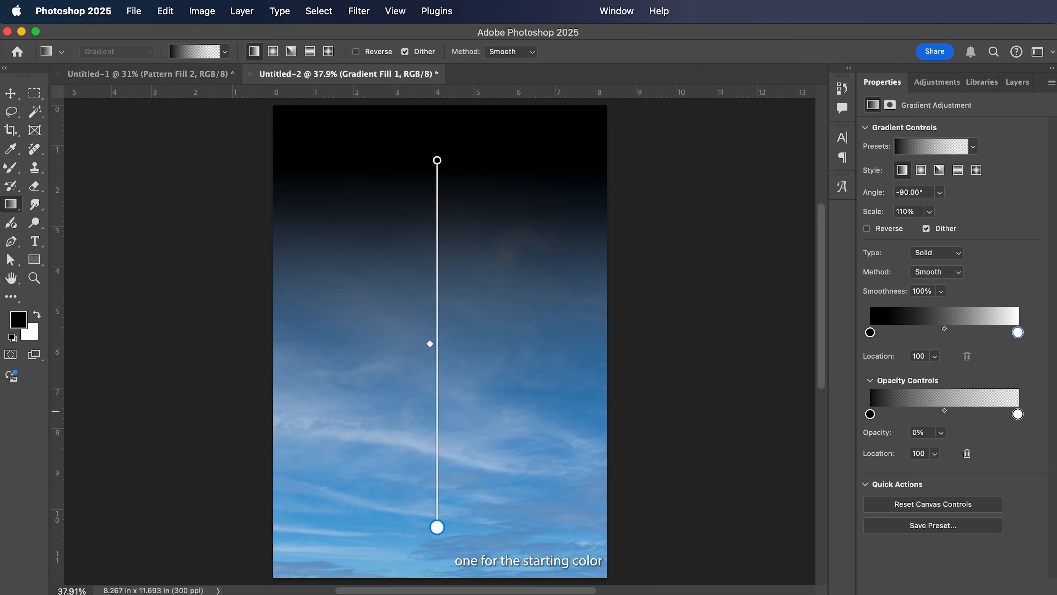
left_click(870, 414)
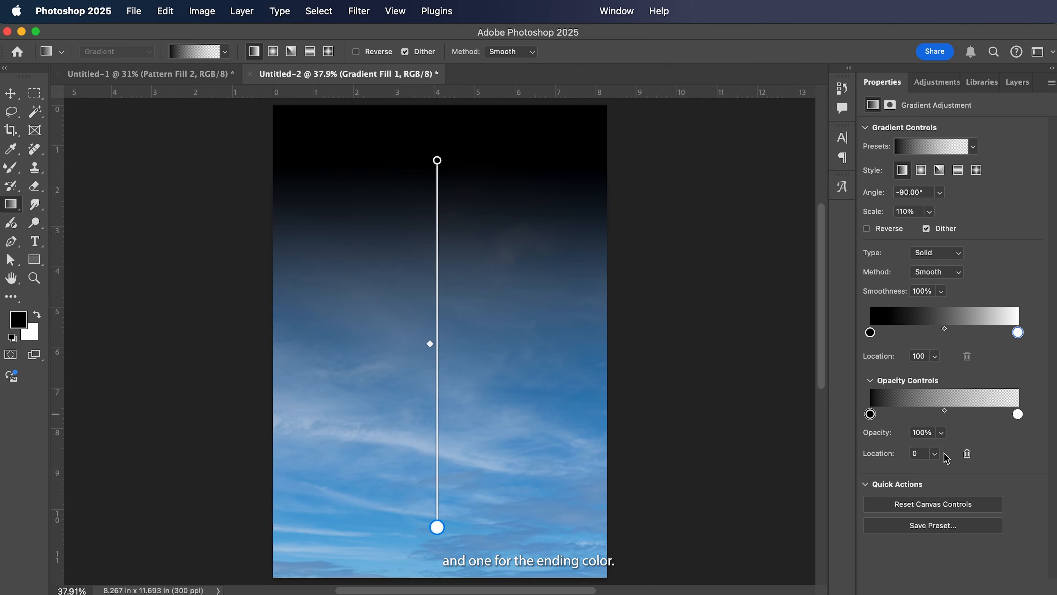
left_click(941, 433)
mouse_move(941, 450)
left_mouse_down()
mouse_move(854, 454)
mouse_move(940, 452)
left_mouse_up()
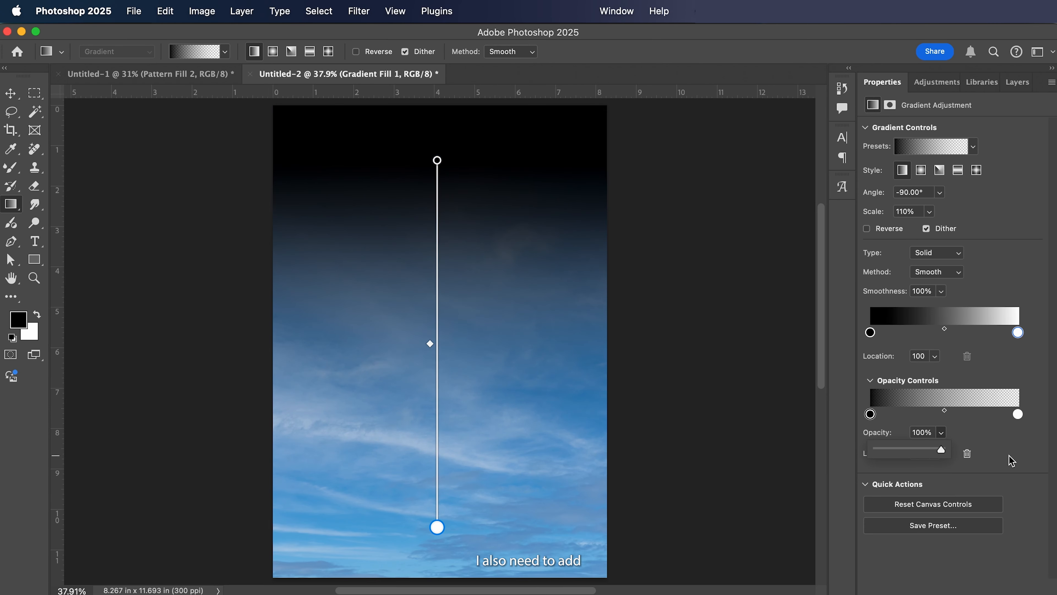
Add a red (ff0000) color stop at location 47 in the linear gradient.
left_click(941, 334)
double_click(942, 333)
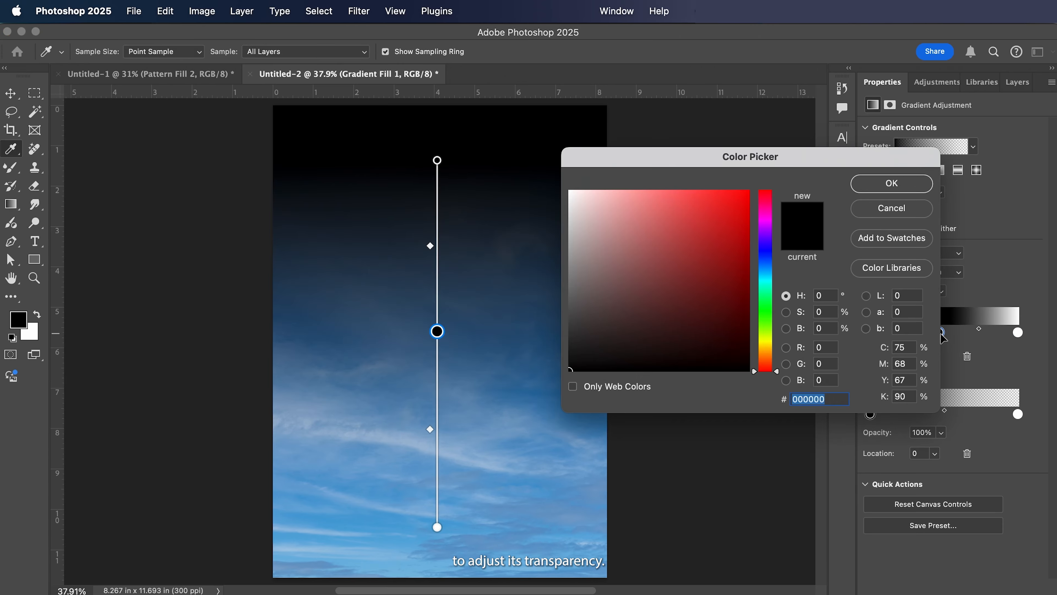
left_click(743, 214)
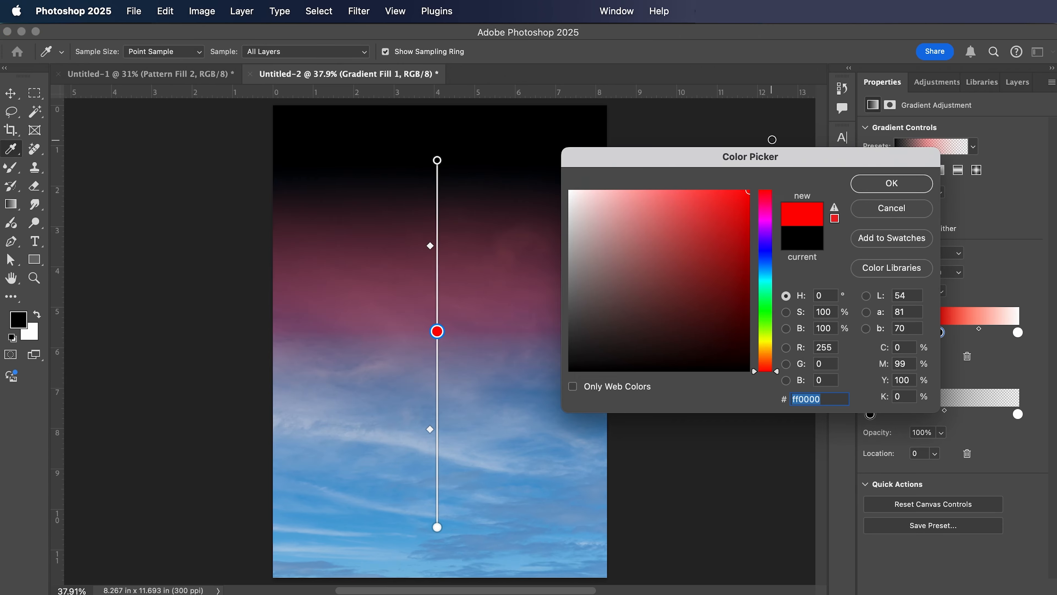
left_click(883, 183)
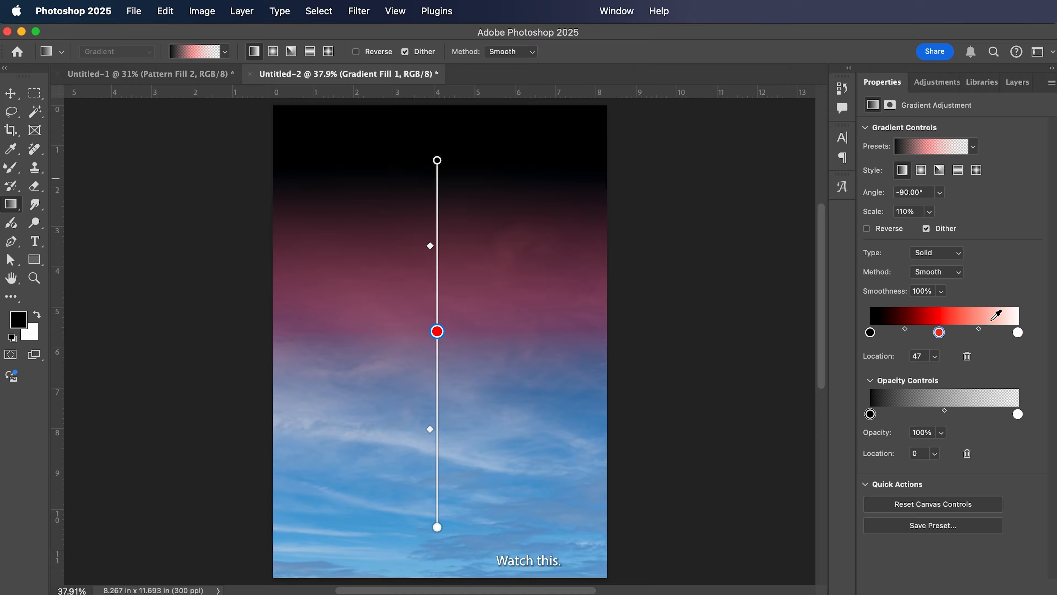
Raise the gradient's end opacity stop to 100% and add a 0% opacity stop between the two ends at location 49.
left_click(1019, 414)
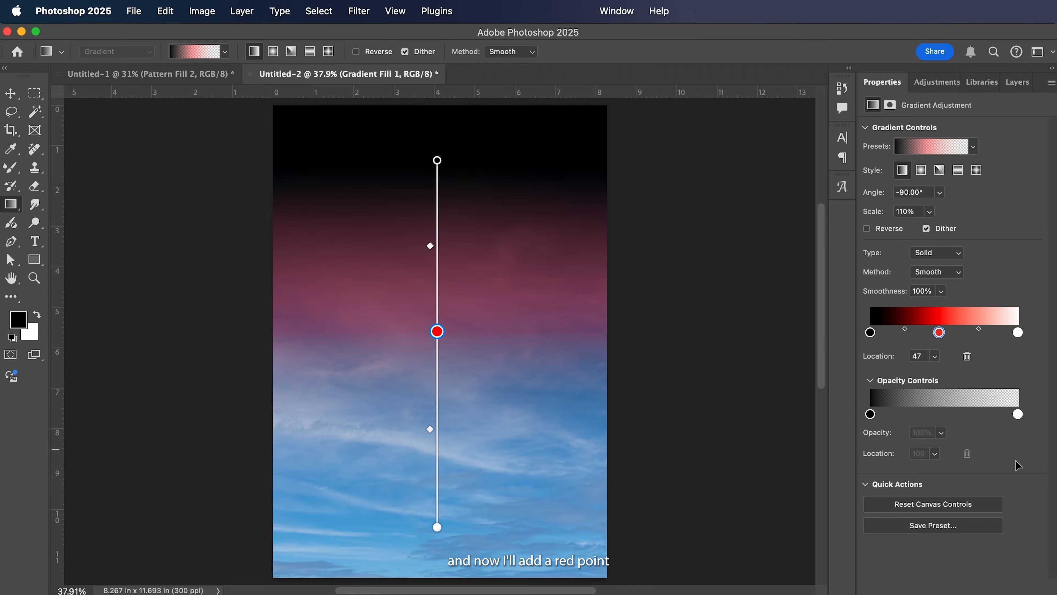
left_click(940, 432)
mouse_move(940, 433)
left_mouse_down()
mouse_move(845, 443)
mouse_move(945, 444)
mouse_move(949, 416)
left_mouse_up()
left_click(942, 433)
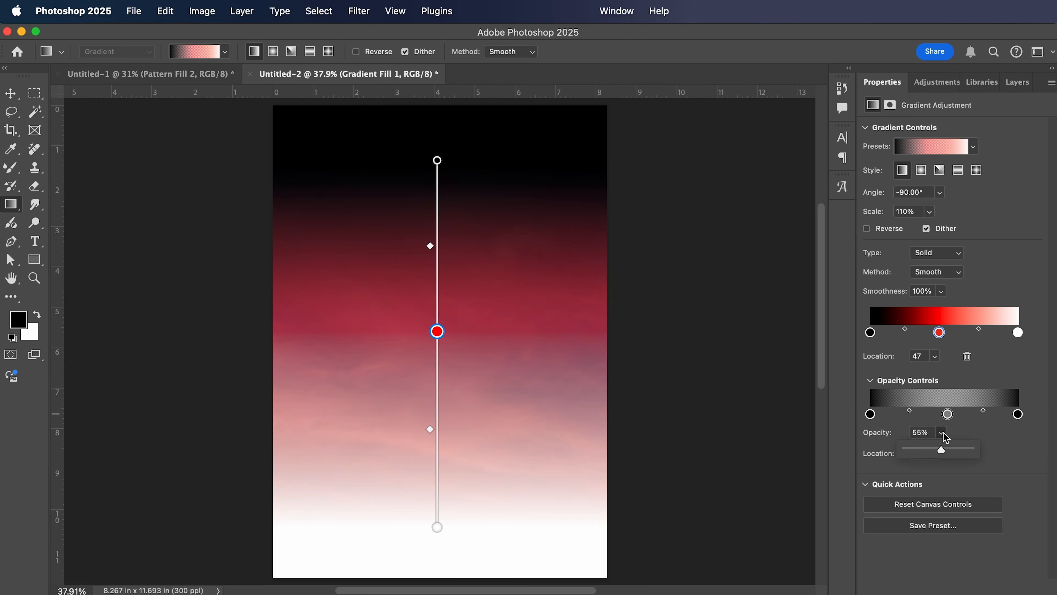
left_click_drag(940, 451, 888, 447)
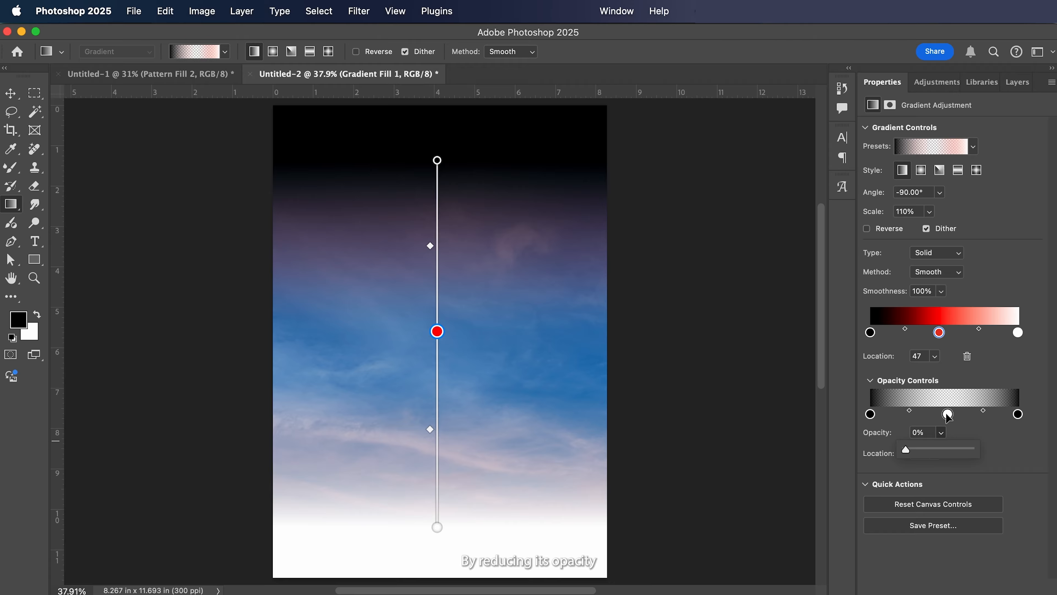
mouse_move(948, 416)
left_mouse_down()
mouse_move(986, 416)
mouse_move(932, 414)
mouse_move(959, 413)
mouse_move(943, 415)
left_mouse_up()
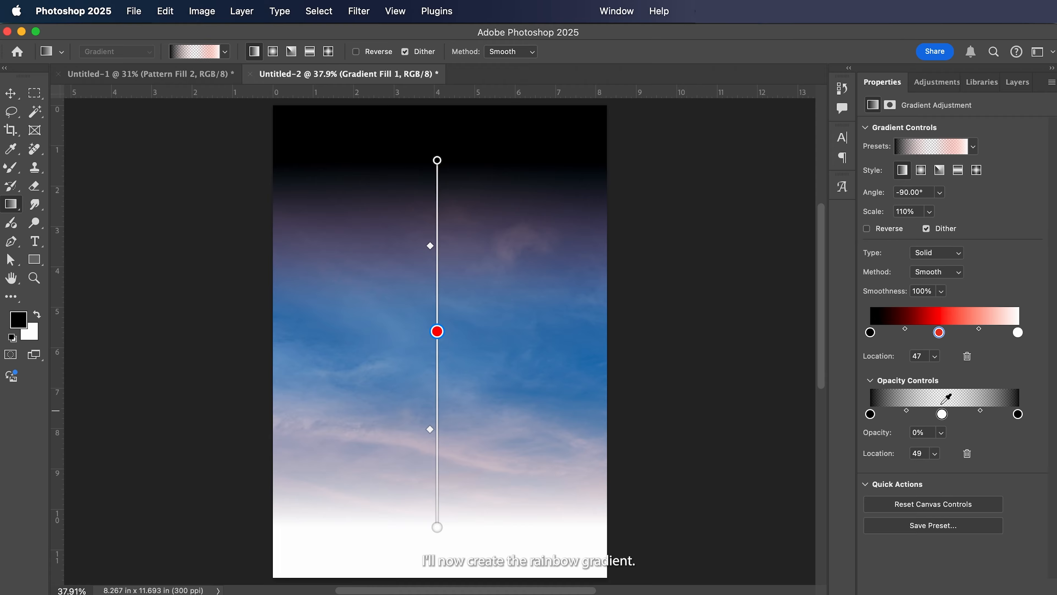
Delete the Gradient Fill 1 layer and add an empty layer above the Sky Replacement Group.
left_click(1017, 82)
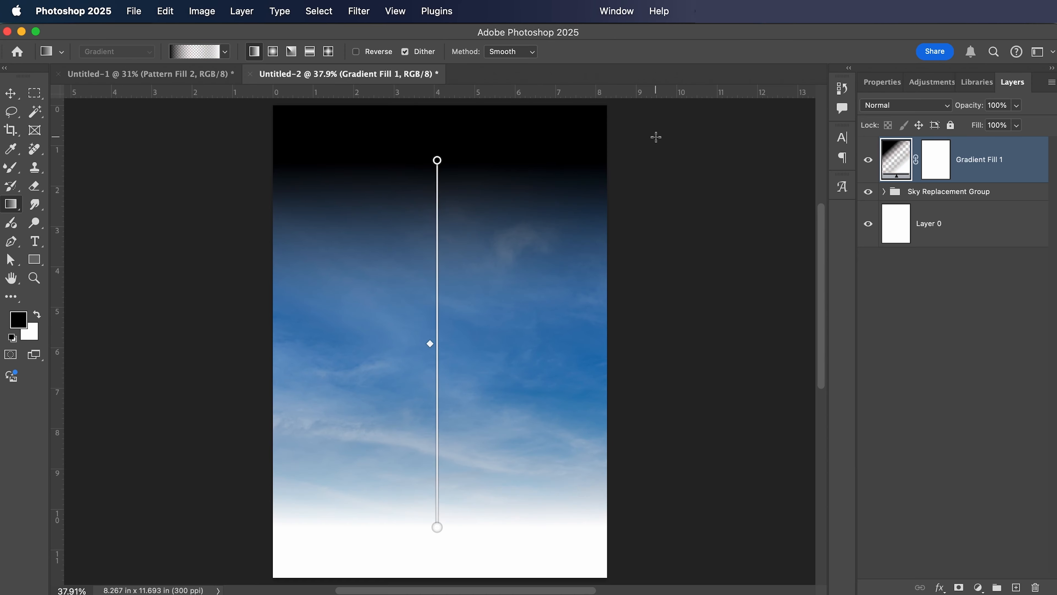
key("v")
key("Delete")
left_click(1016, 588)
Draw a radial gradient with the Basics black-to-white preset from near the page's center at -45°, with a radius of about 7.6 in.
key("g")
right_click(596, 261)
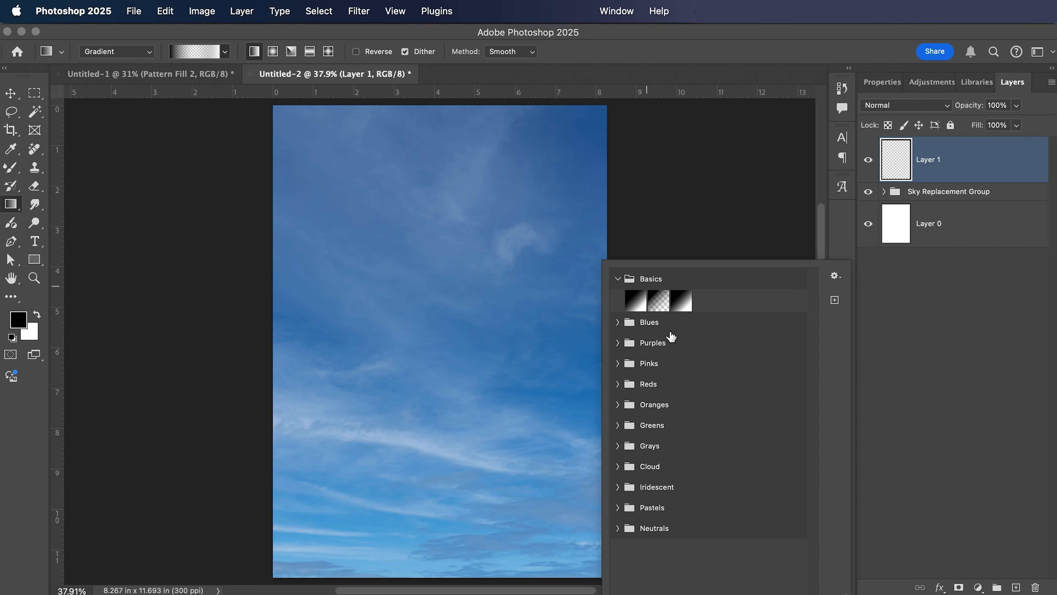
left_click(636, 301)
key("Return")
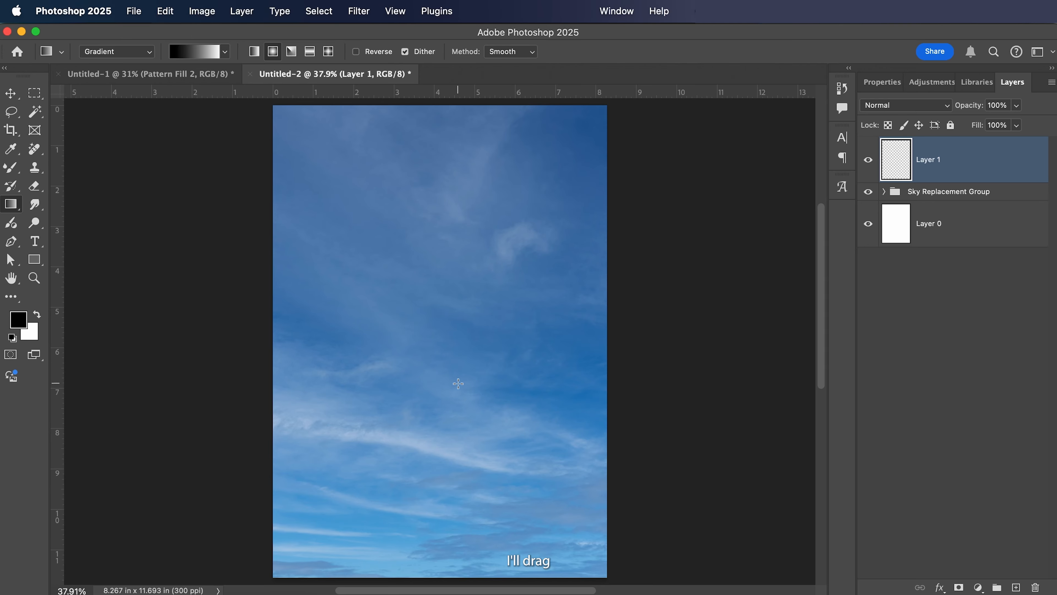
left_click_drag(448, 357, 666, 575)
Recolor the radial gradient's starting color stop to white.
left_click(882, 82)
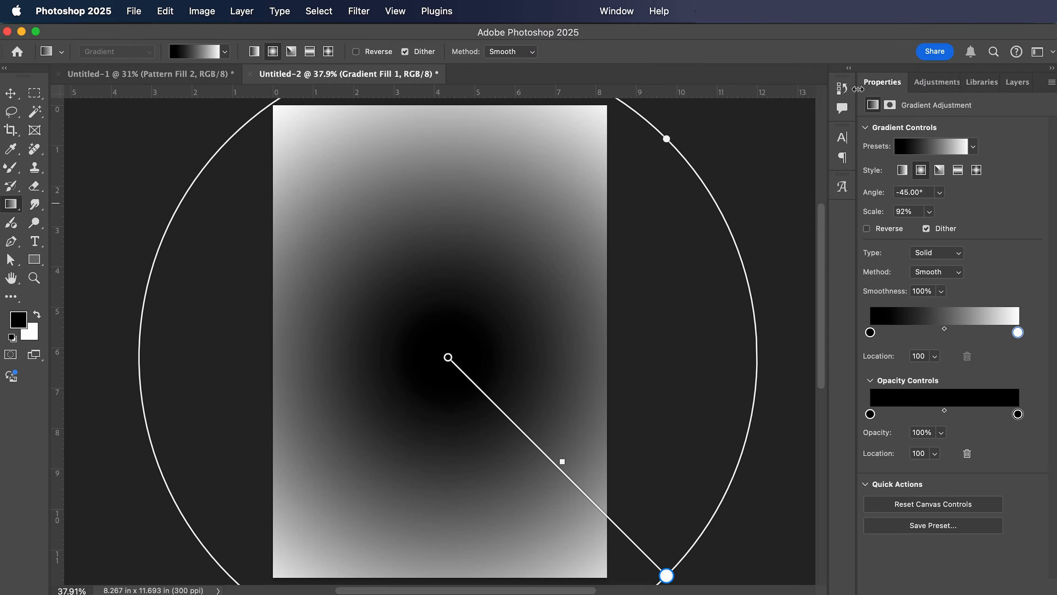
double_click(871, 332)
left_click_drag(701, 229, 599, 191)
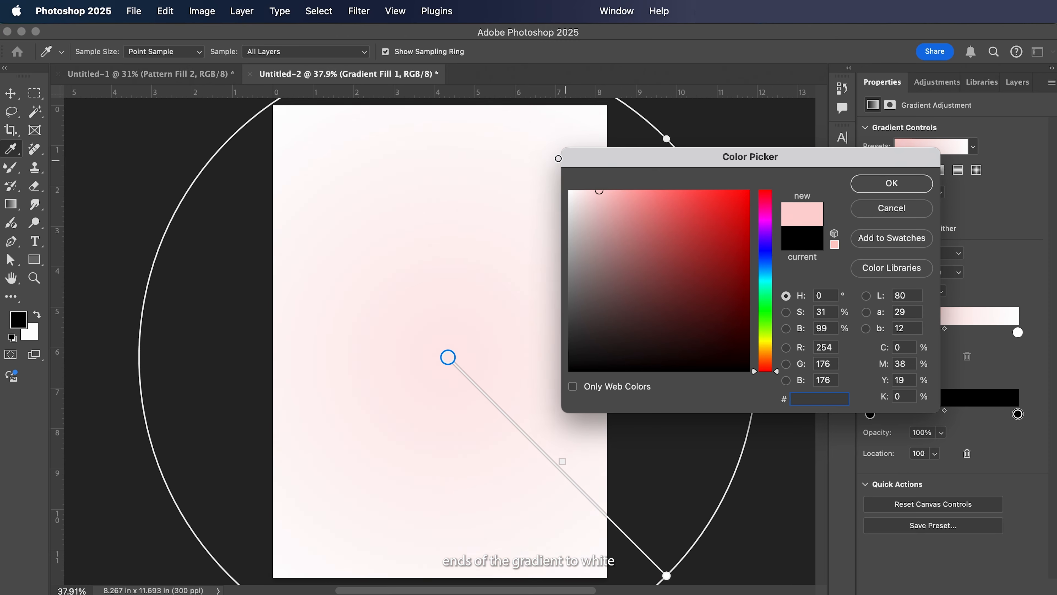
left_click_drag(558, 158, 521, 148)
left_click(891, 183)
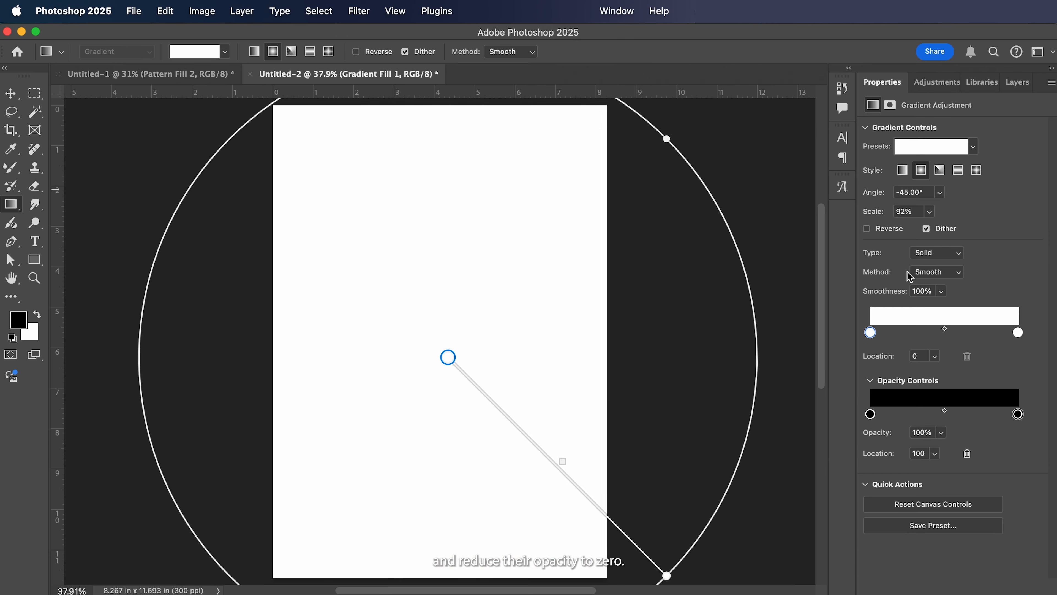
Set the opacity stops at both ends of the radial gradient to 0%.
left_click(871, 414)
left_click(941, 433)
left_click_drag(939, 450, 862, 447)
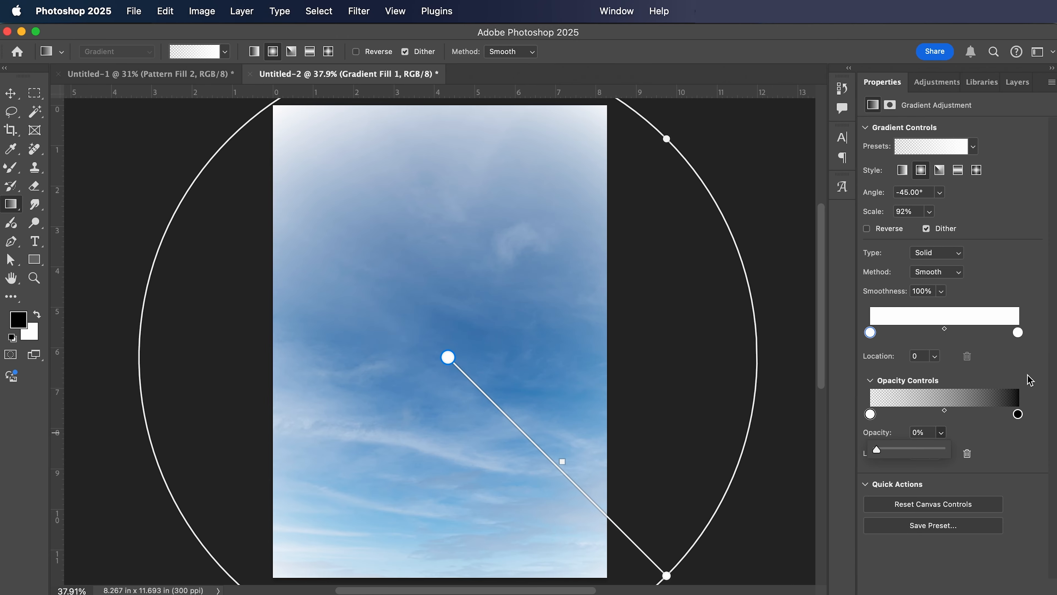
left_click(1019, 415)
left_click(941, 433)
left_click_drag(940, 450, 1006, 450)
left_click(1018, 415)
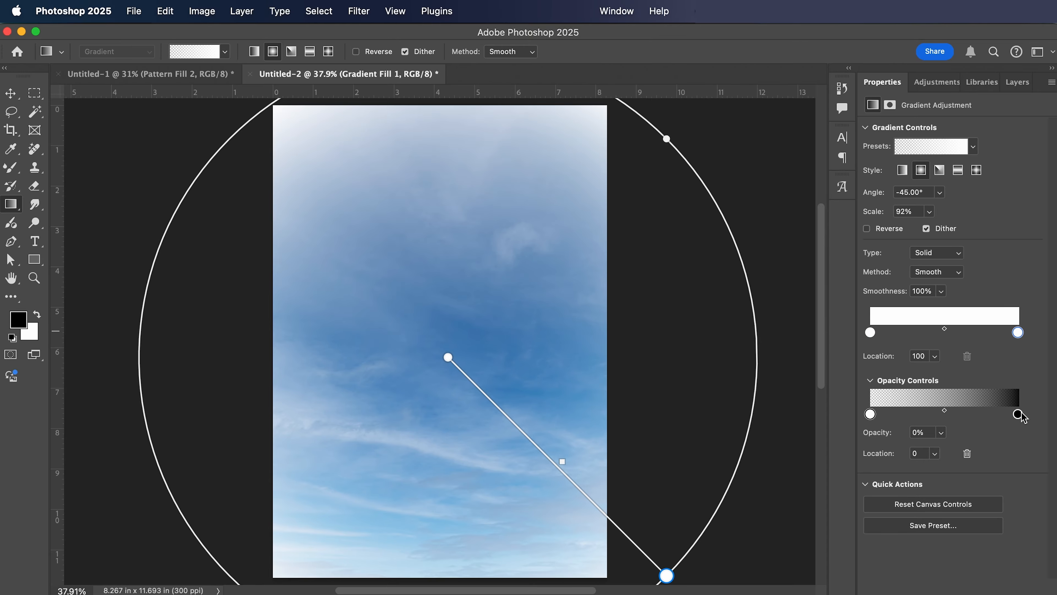
left_click_drag(1018, 415, 971, 453)
left_click(1018, 416)
left_click(941, 433)
left_click(1018, 426)
Add a red (ff0000) color stop at location 18 and a 100% opacity stop at location 20.
left_click(897, 317)
left_click(900, 414)
left_click(941, 432)
left_click(897, 333)
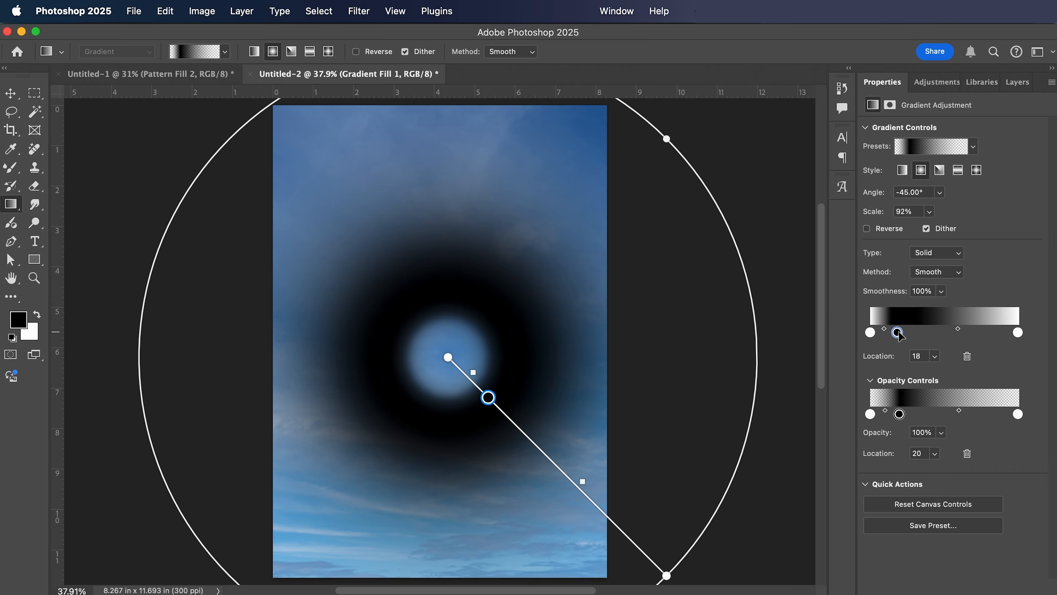
double_click(898, 333)
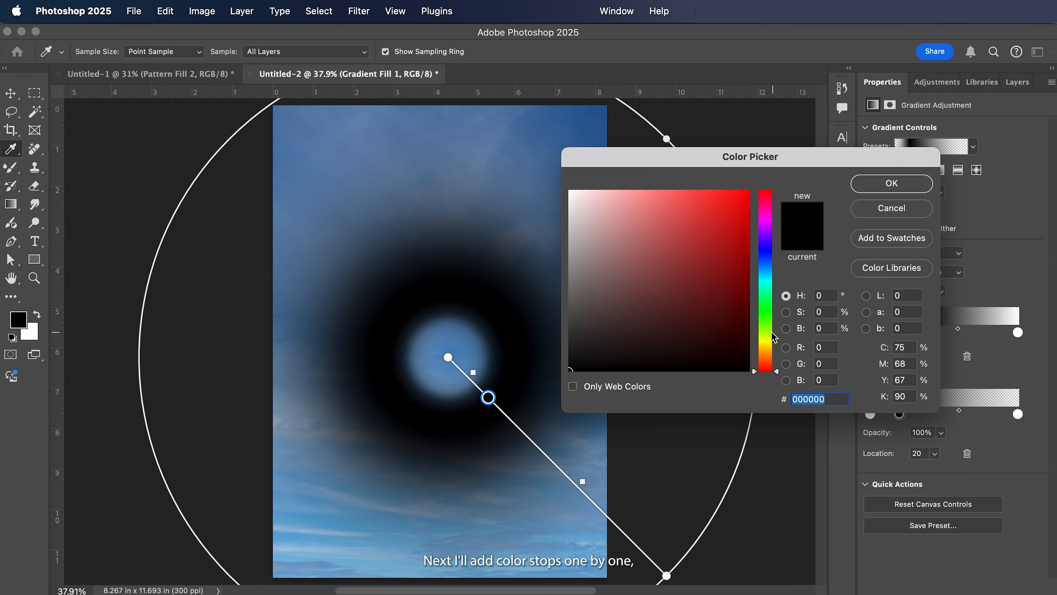
type("ff0000")
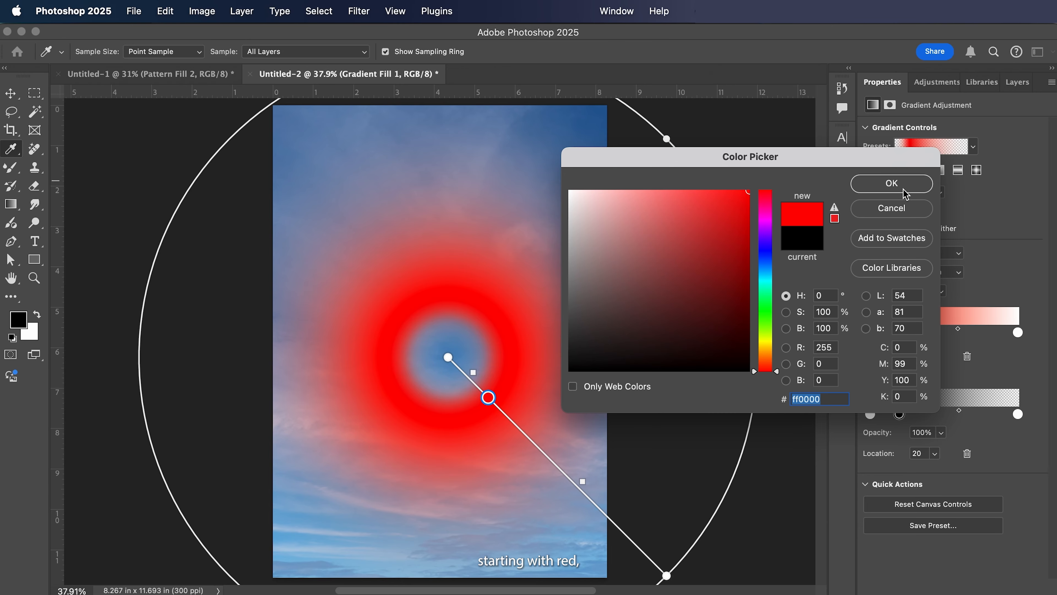
left_click(891, 183)
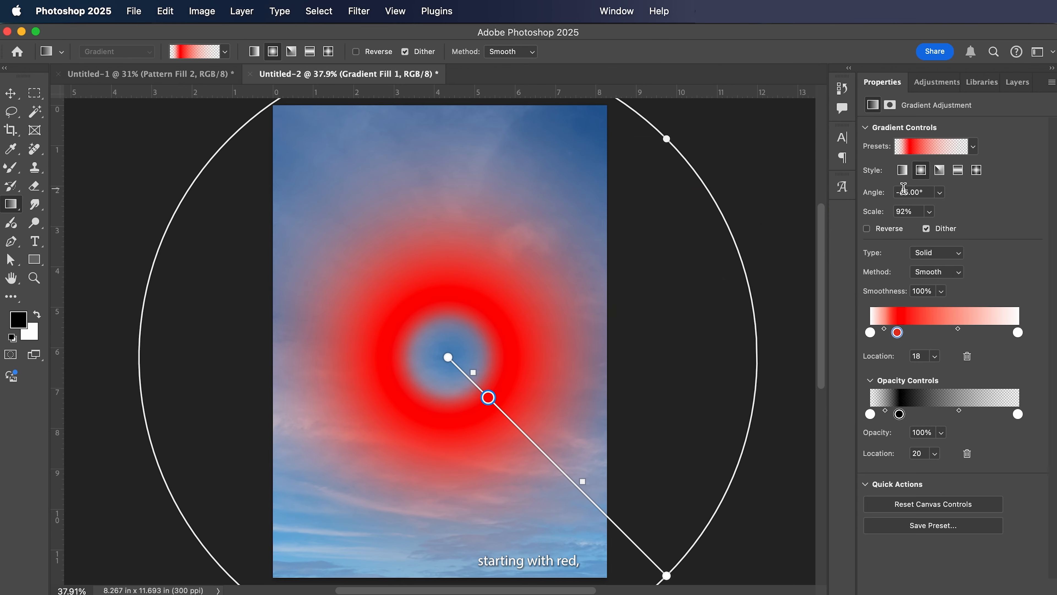
Add an orange (ff6c00) color stop at location 27, just outside the red stop.
left_click(911, 332)
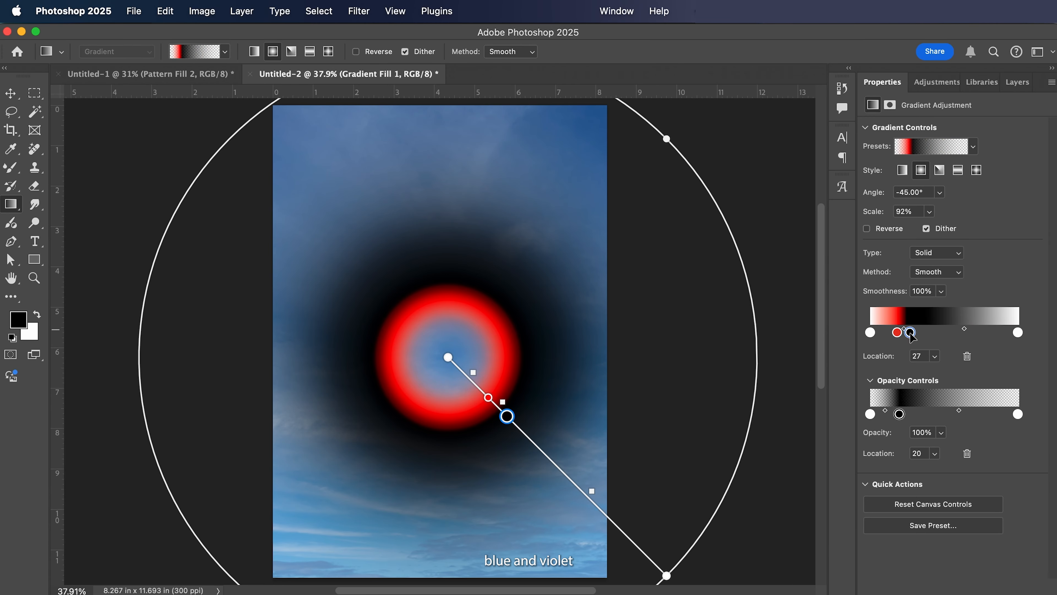
double_click(911, 332)
left_click(769, 358)
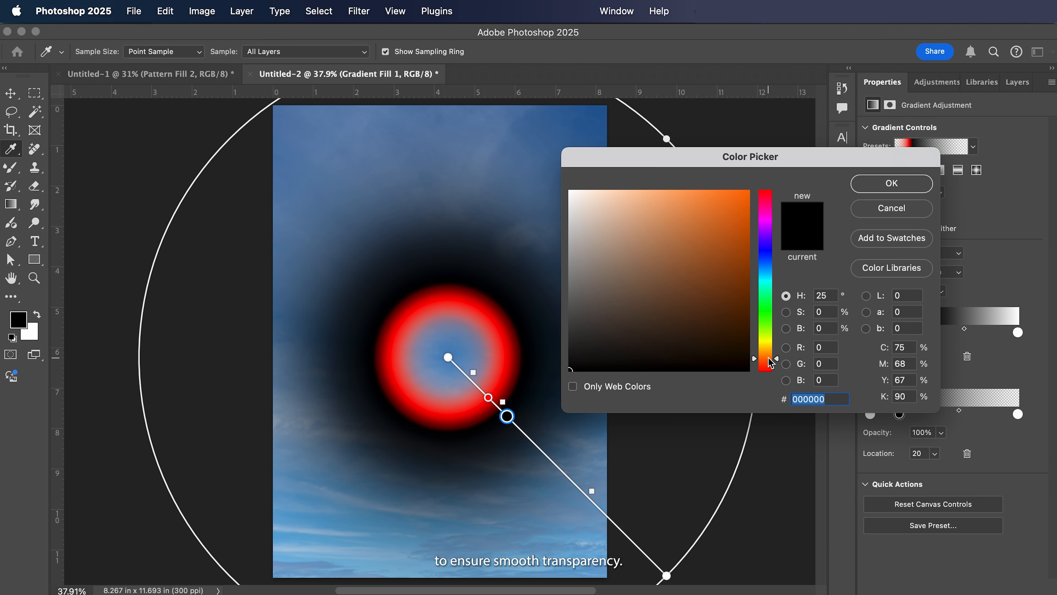
left_click_drag(726, 236, 783, 154)
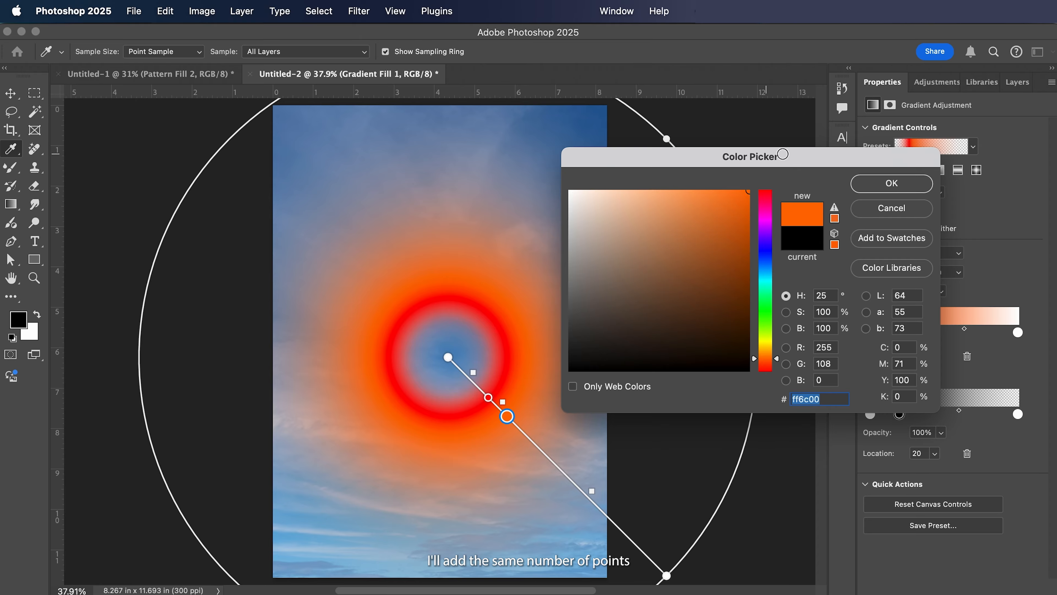
left_click(882, 193)
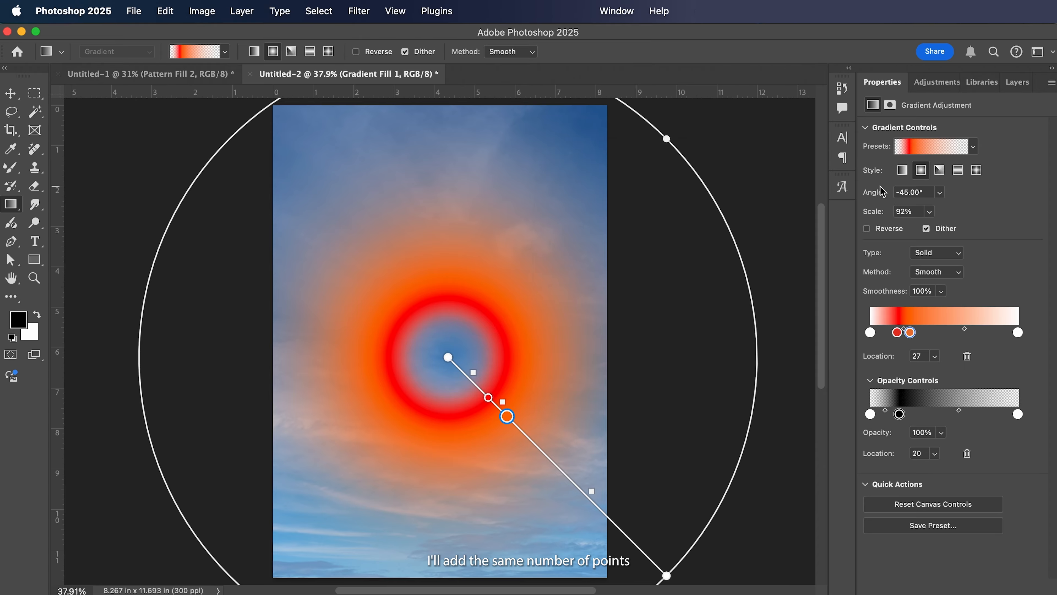
Add a 100% opacity stop for the orange band at location 32, and move the orange color stop to location 24.
left_click(913, 414)
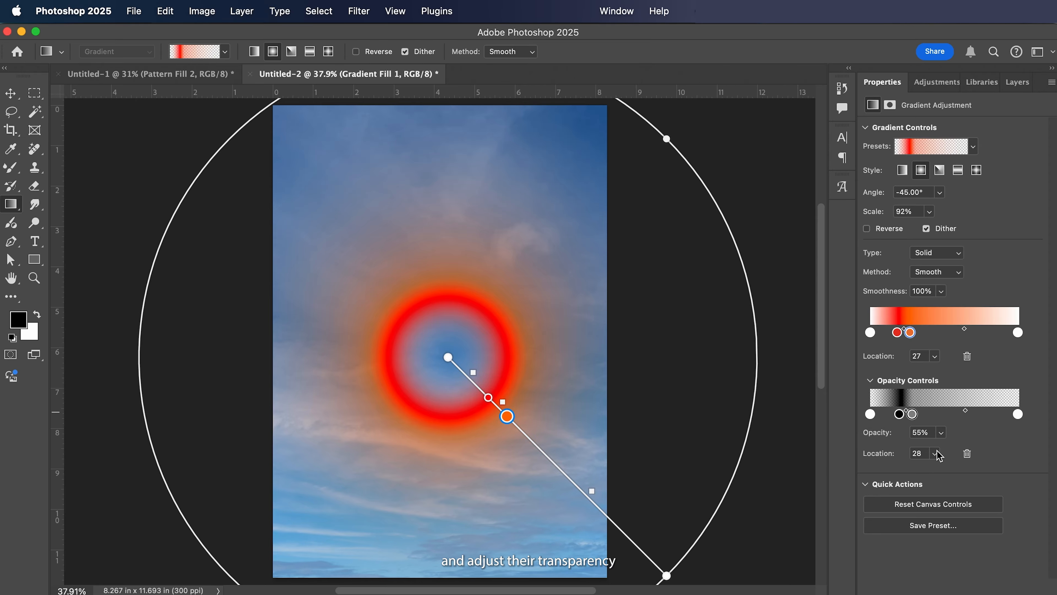
left_click(941, 435)
left_click_drag(943, 454, 974, 454)
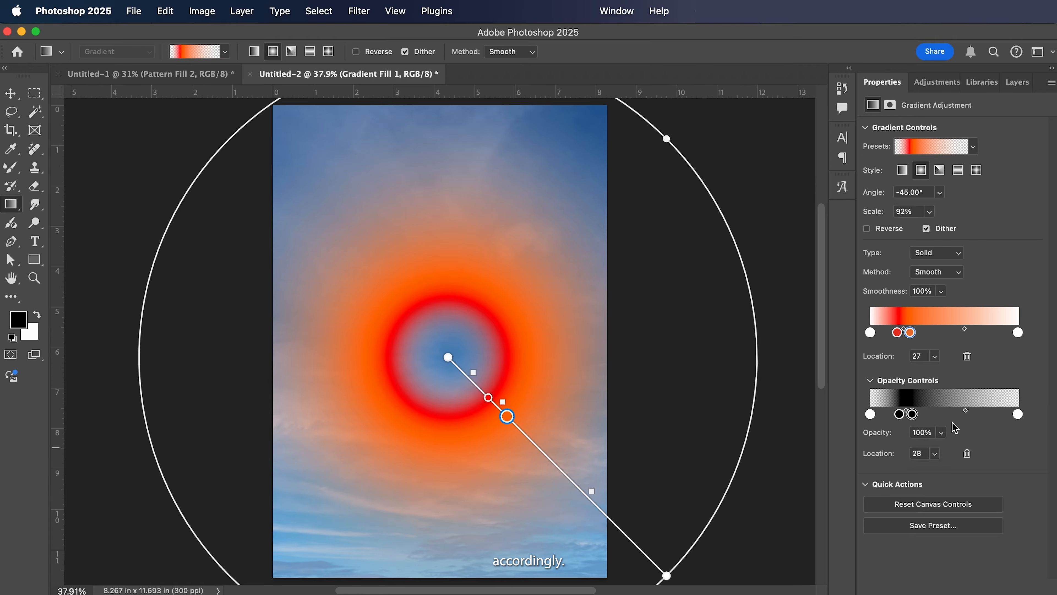
left_click_drag(912, 414, 919, 416)
left_click_drag(911, 332, 905, 332)
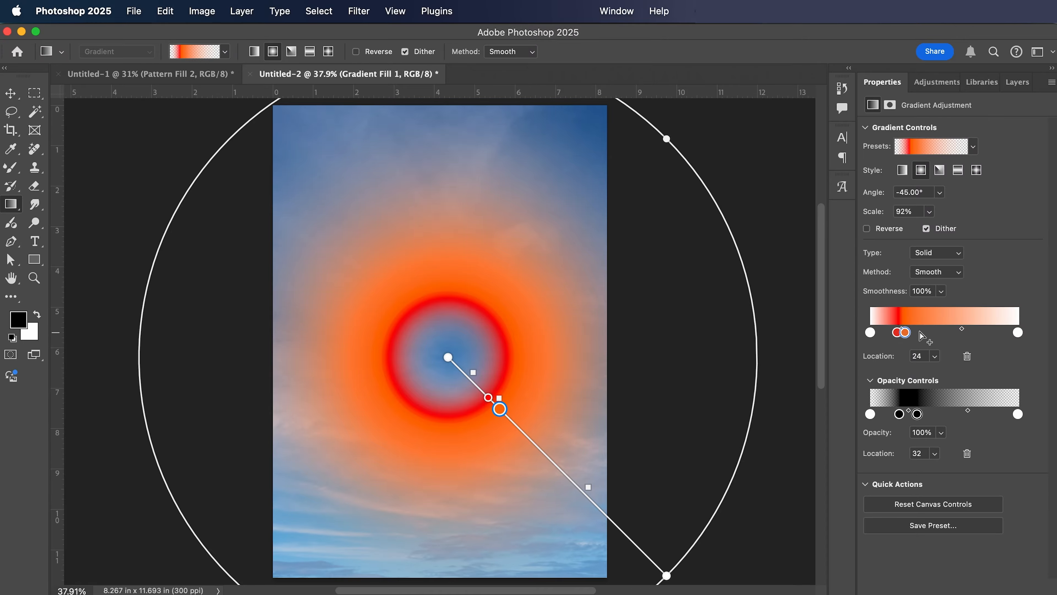
Add a yellow color stop at location 29 and a 100% opacity stop at location 35, shifting the orange band's opacity stop inward.
left_click(915, 333)
left_click_drag(918, 415, 984, 446)
left_click(922, 415)
double_click(914, 333)
left_click(766, 342)
left_click_drag(743, 208, 757, 152)
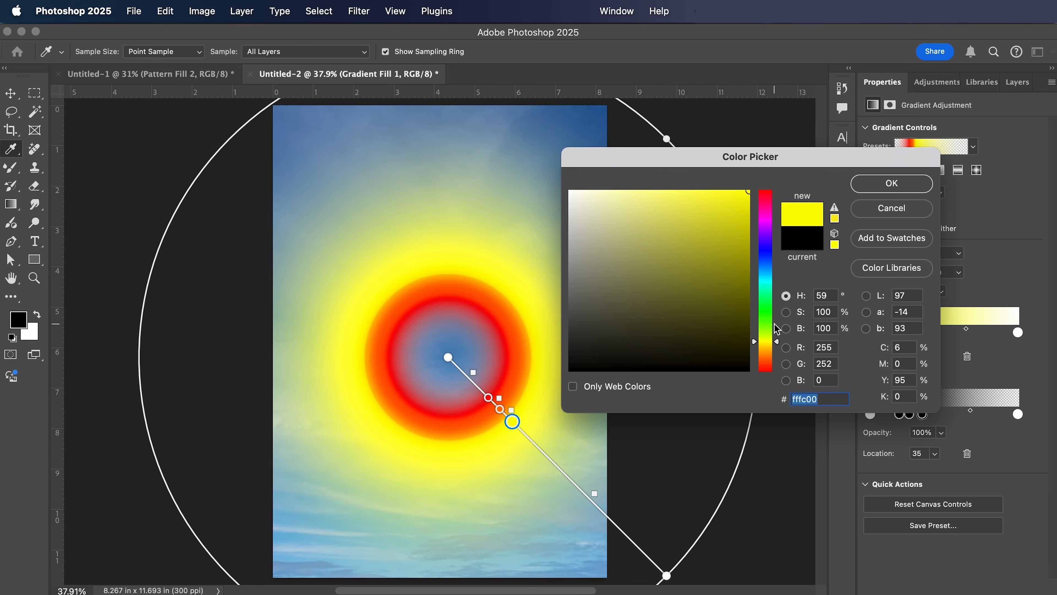
left_click_drag(770, 340, 769, 344)
left_click(893, 183)
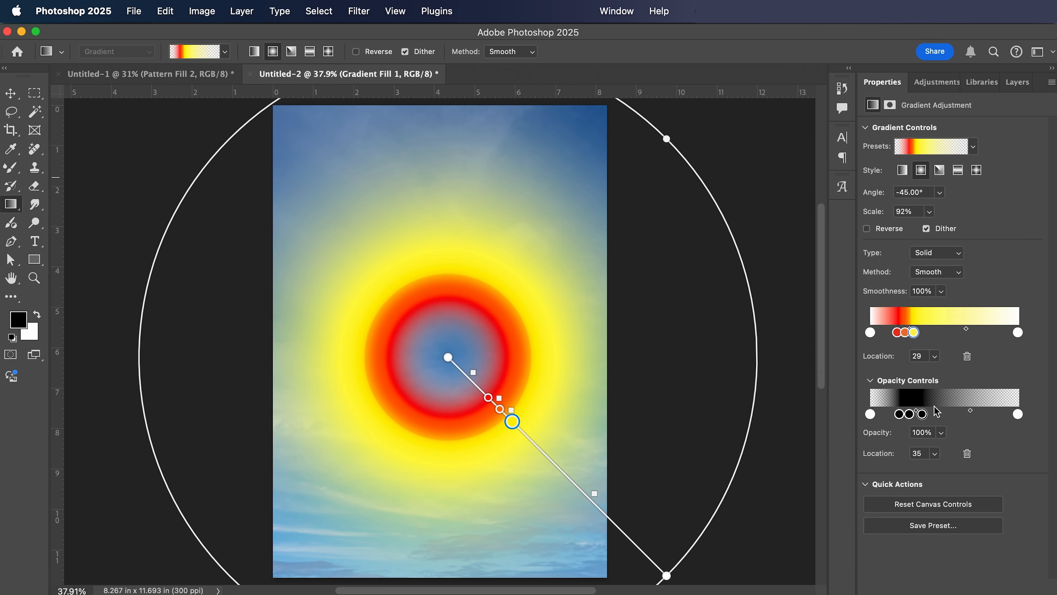
Add a green (23ce1f) color stop outside the yellow one and a 100% opacity stop at location 42.
left_click(926, 331)
left_click(933, 413)
left_click_drag(941, 433, 976, 454)
double_click(925, 333)
left_click(763, 316)
left_click(726, 223)
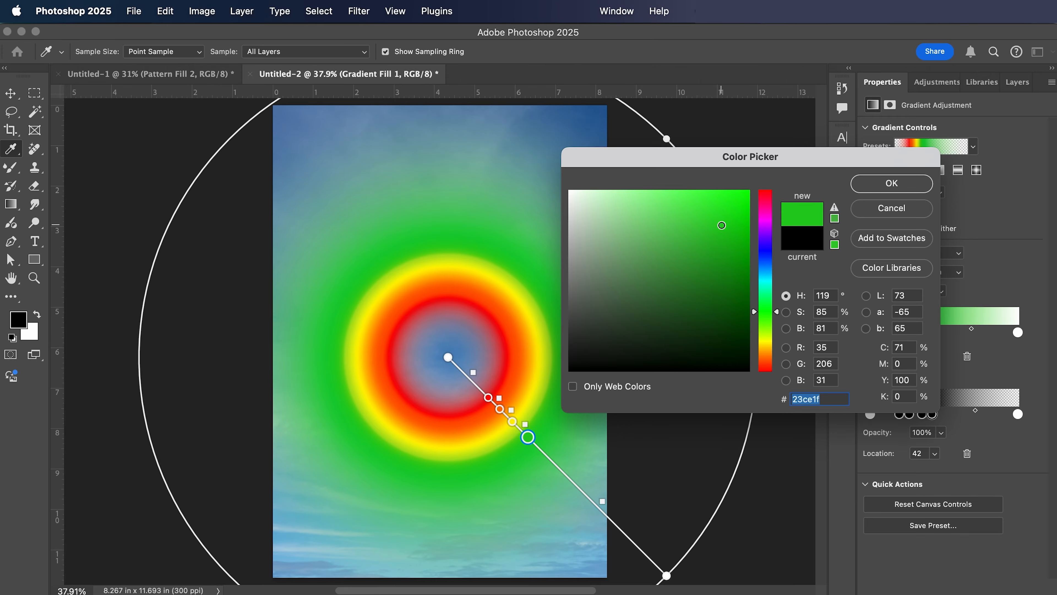
left_click(892, 183)
Add a blue (2381e2) color stop outside the green one and a 100% opacity stop at location 48.
left_click(937, 332)
left_click(941, 413)
left_click_drag(941, 434, 976, 451)
double_click(937, 332)
left_click(768, 270)
left_click(726, 217)
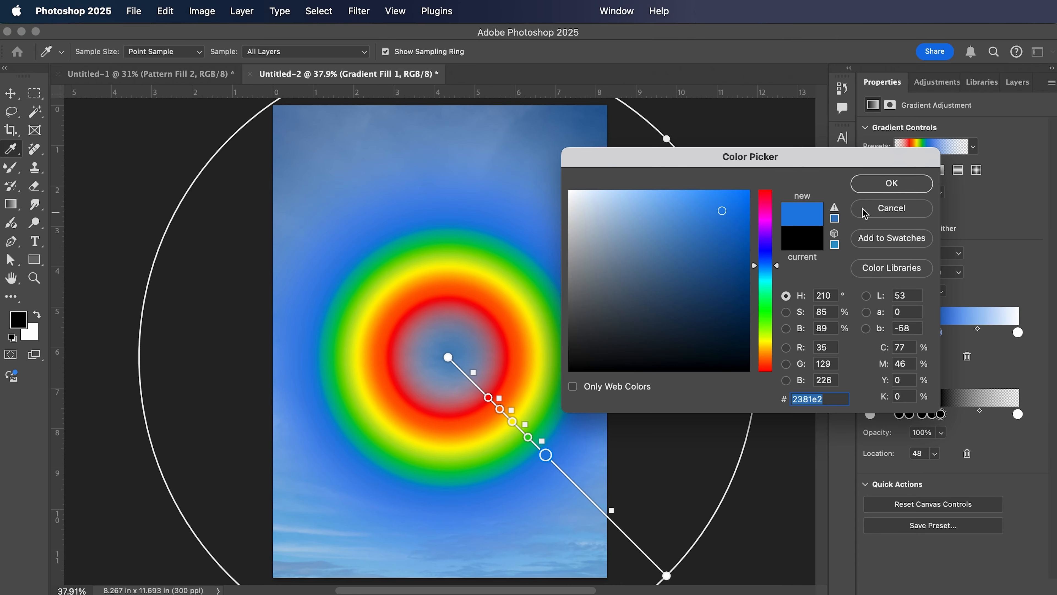
left_click(891, 183)
Add an indigo (2919c0) color stop outside the blue one, at location 52.
left_click(949, 332)
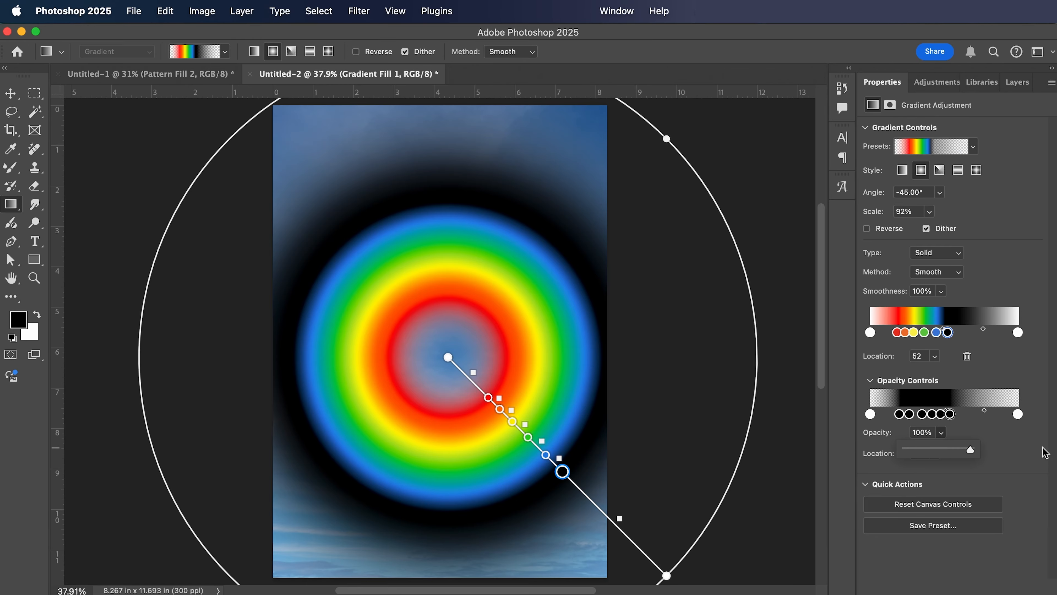
double_click(948, 332)
left_click(731, 229)
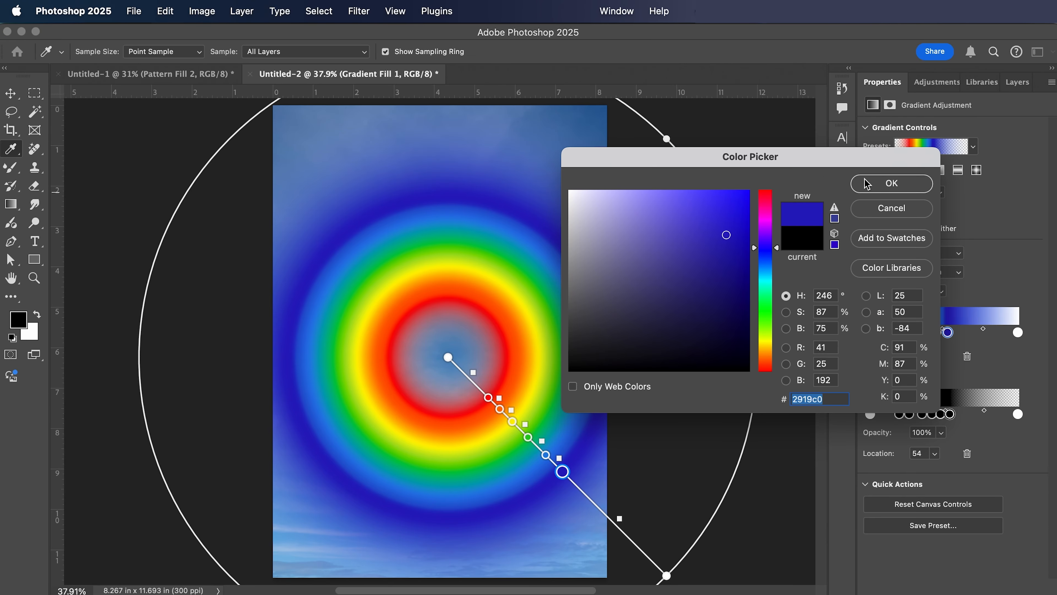
left_click(892, 183)
Add a 100% opacity stop at location 60 and a purple (9b1a99) color stop at location 59.
left_click(959, 414)
left_click(942, 433)
left_click_drag(942, 449, 973, 449)
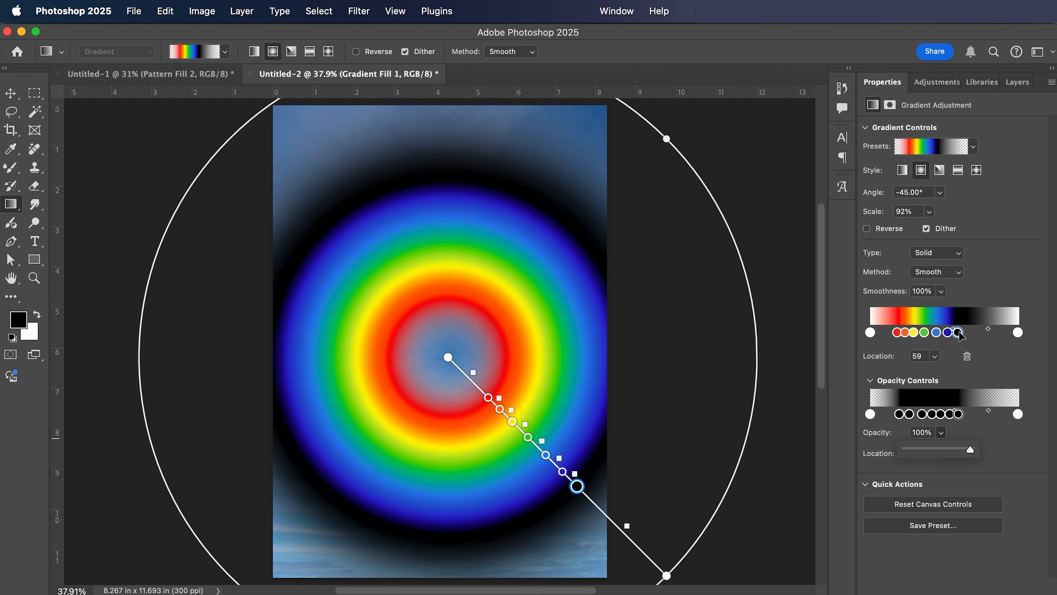
double_click(958, 332)
left_click(766, 220)
left_click(704, 230)
left_click_drag(704, 230, 720, 261)
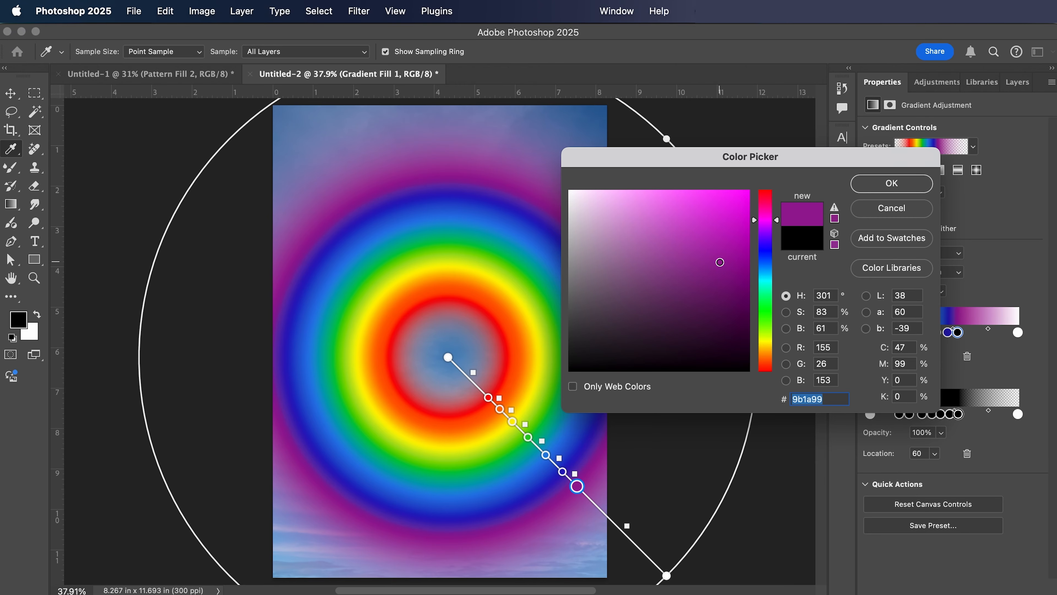
left_click(886, 190)
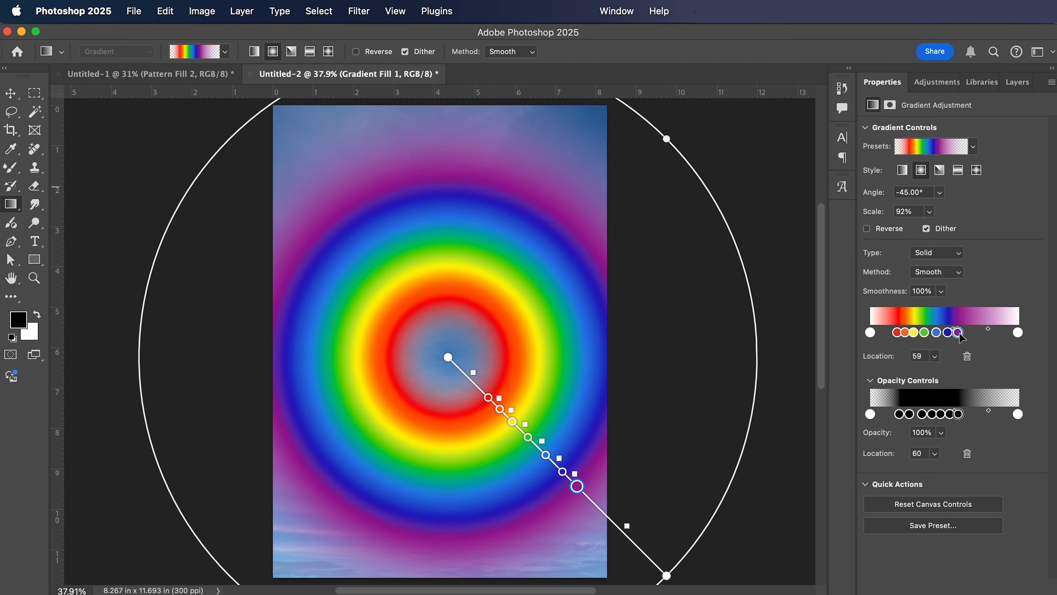
Shift the seven rainbow color stops outward along the gradient and set the midpoint between the inner white and red stops to 42.
left_click_drag(962, 337, 920, 335)
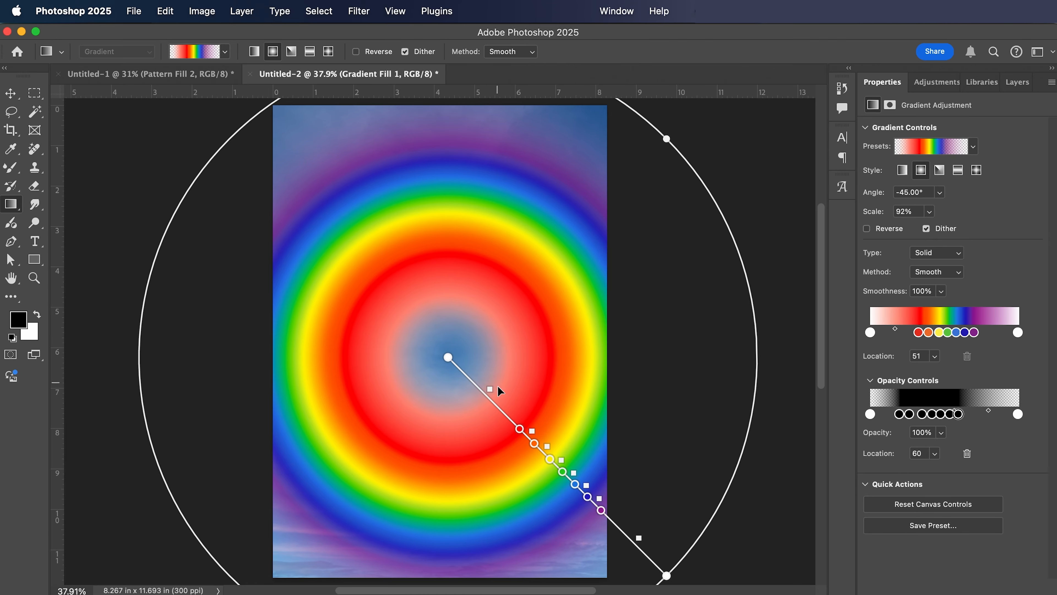
left_click_drag(519, 429, 526, 438)
key("super+z")
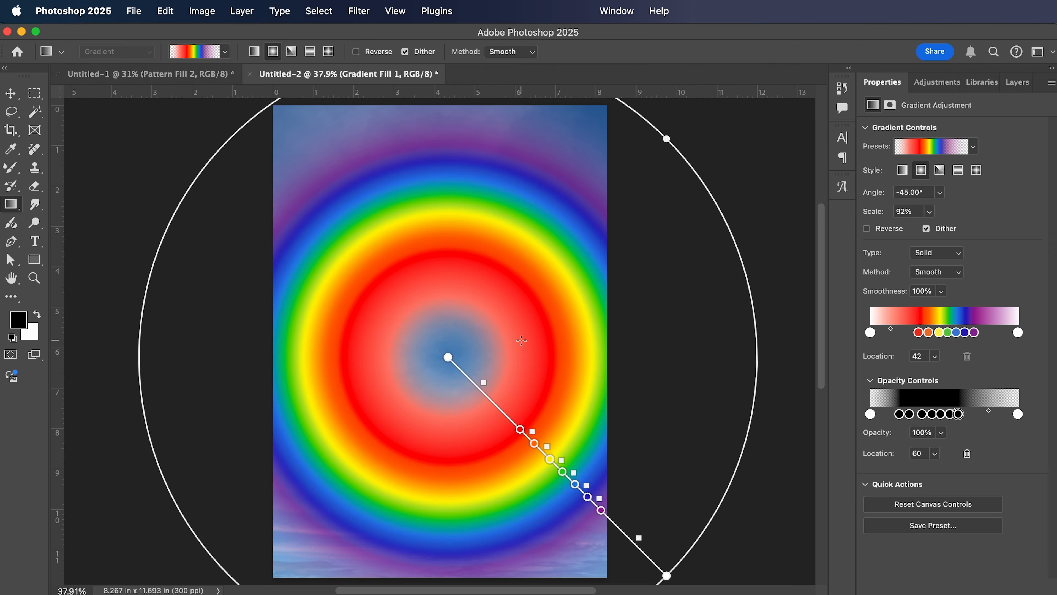
Scale the radial gradient to 166% and move its center to the lower-right part of the image.
scroll(806, 207, "down", 3)
left_click_drag(931, 228, 937, 227)
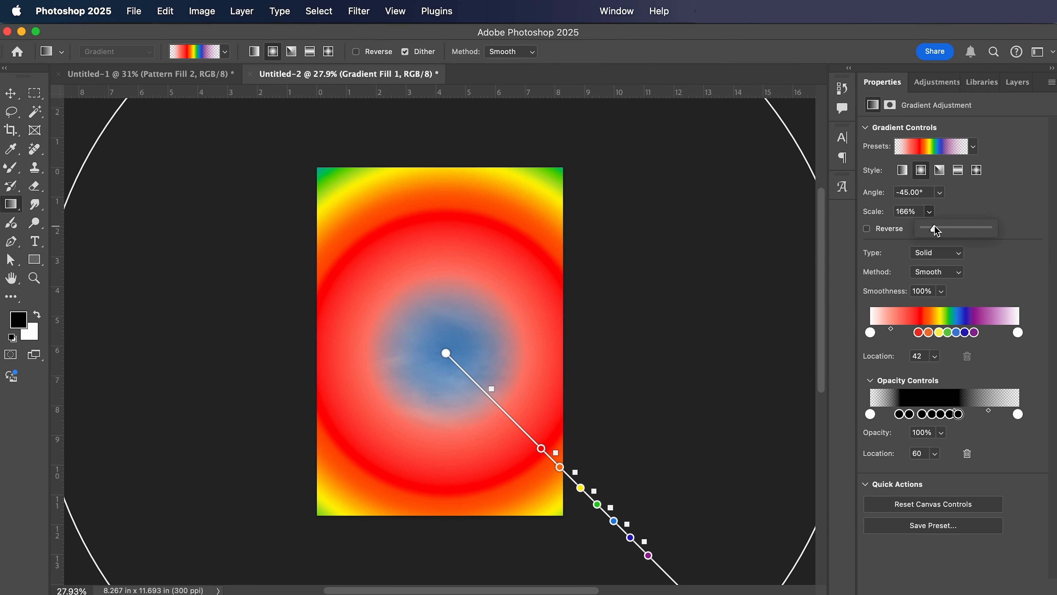
left_click_drag(471, 378, 551, 559)
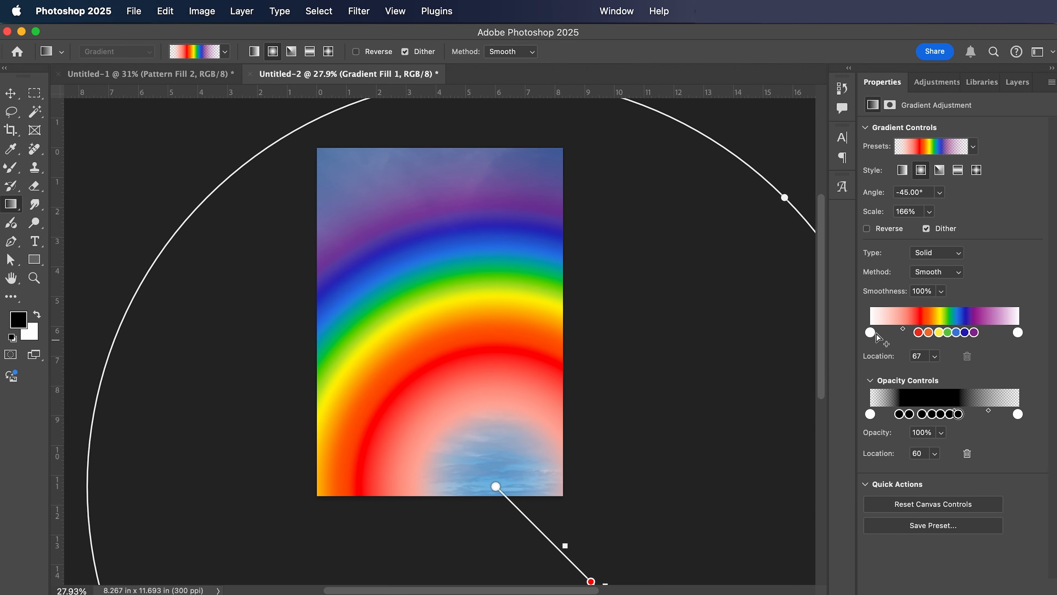
Bunch the rainbow color stops closer together to narrow the bands, and move the inner white color stop to location 6.
left_click_drag(872, 332, 976, 330)
left_click(924, 332)
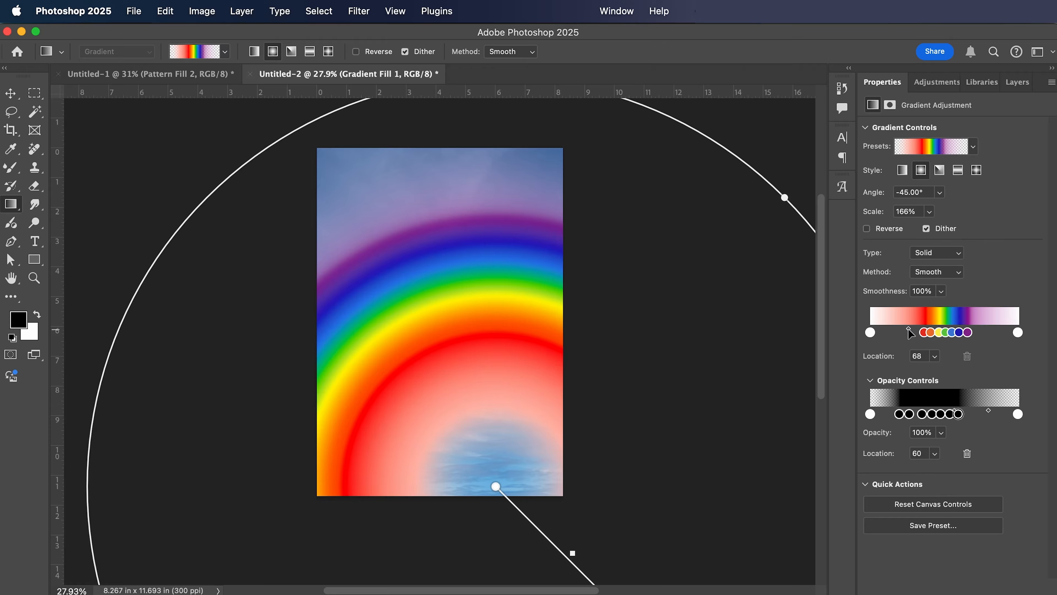
left_click_drag(907, 329, 880, 333)
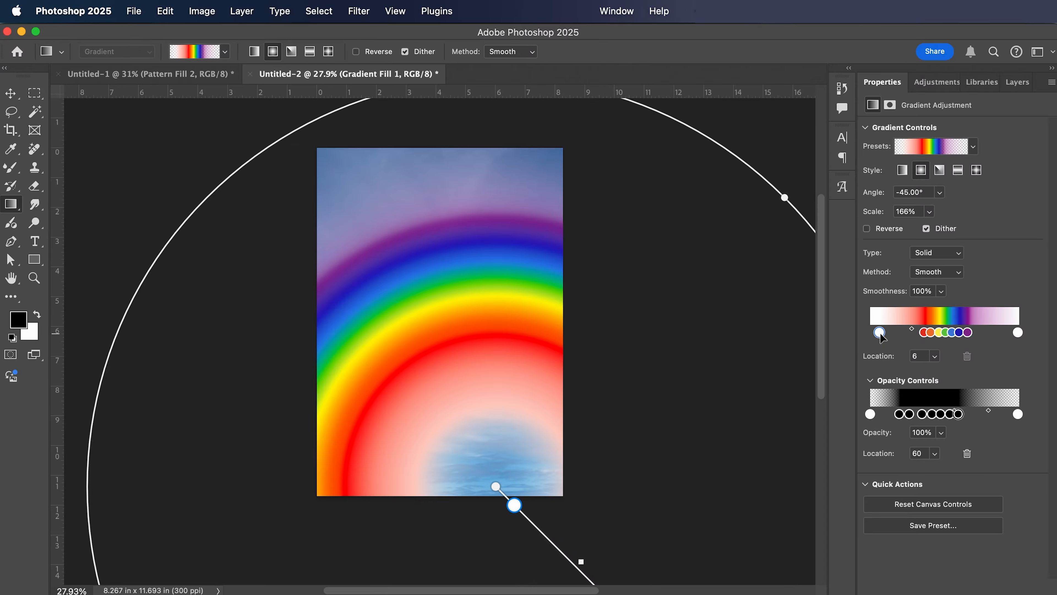
left_click(941, 433)
left_click_drag(945, 449, 968, 438)
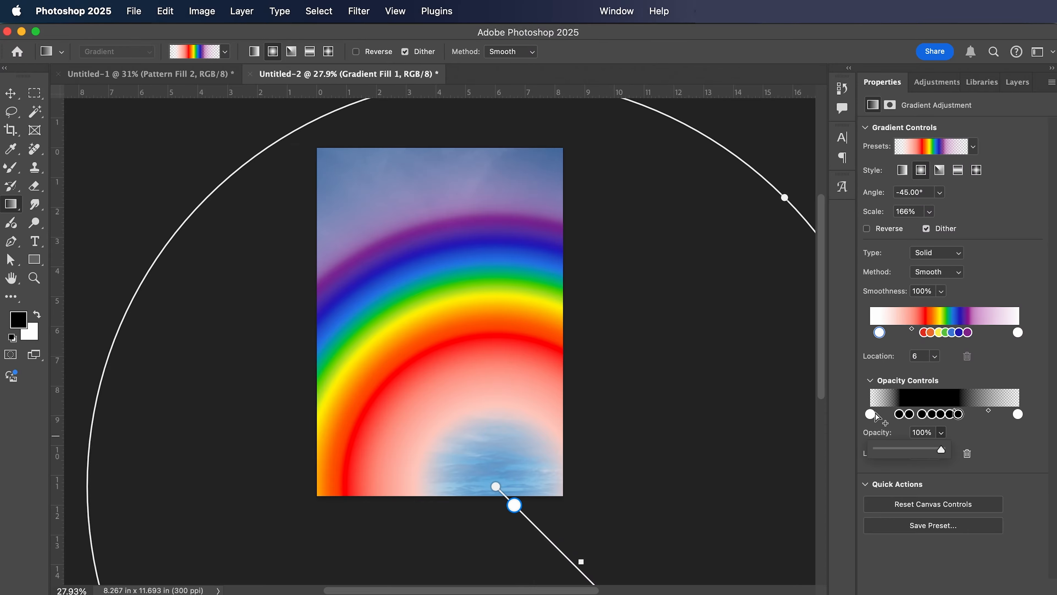
left_click(871, 415)
left_click(941, 432)
left_click(941, 432)
left_click(957, 414)
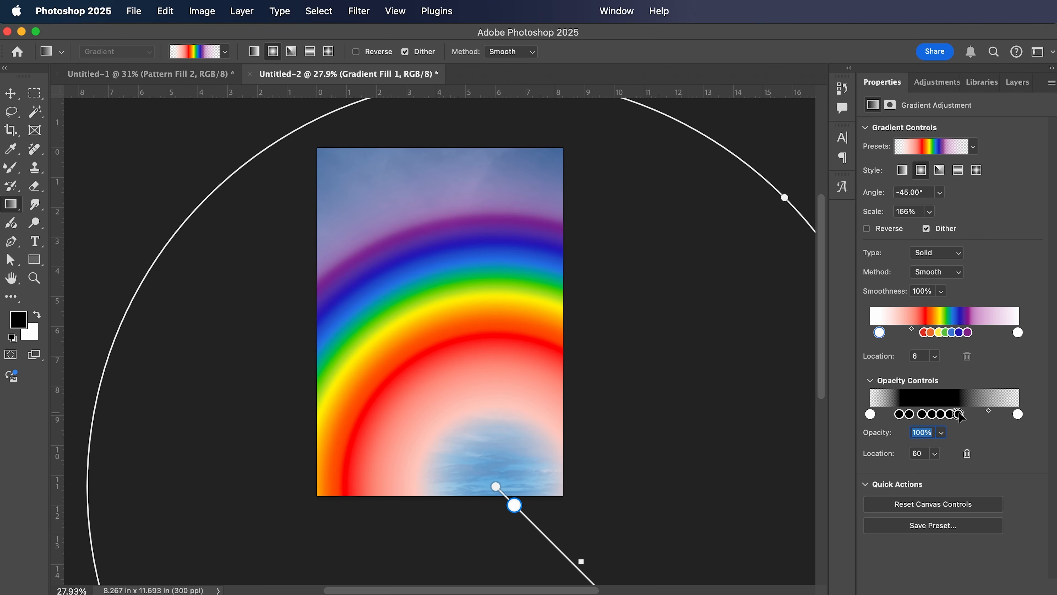
Select the innermost 100% opacity stop and move the red color stop to location 34.
left_click(899, 414)
left_click_drag(922, 340, 924, 337)
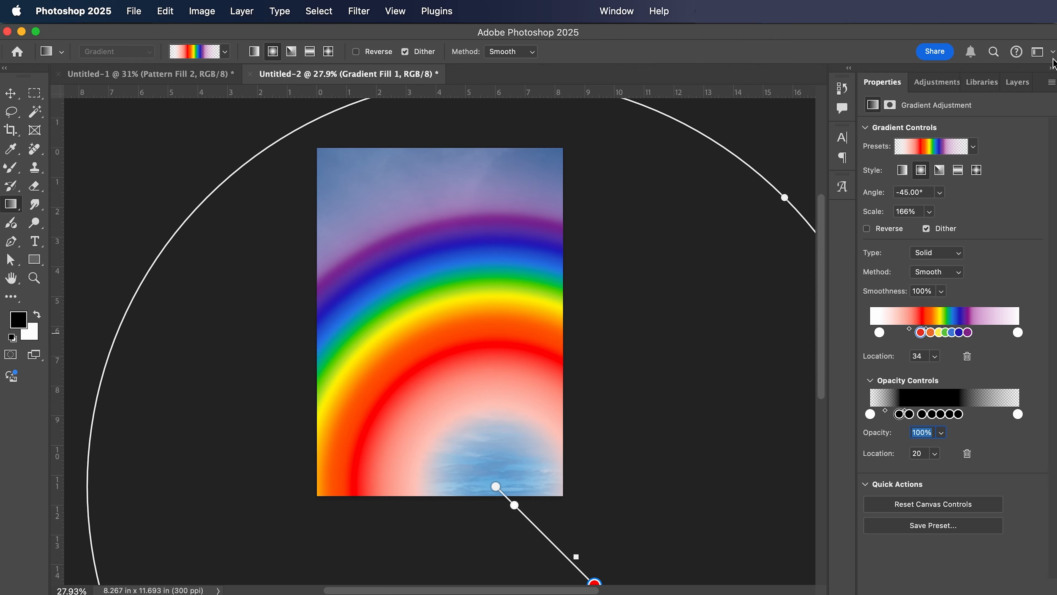
Lower the opacity of the Gradient Fill 1 layer to 67%.
left_click(1018, 82)
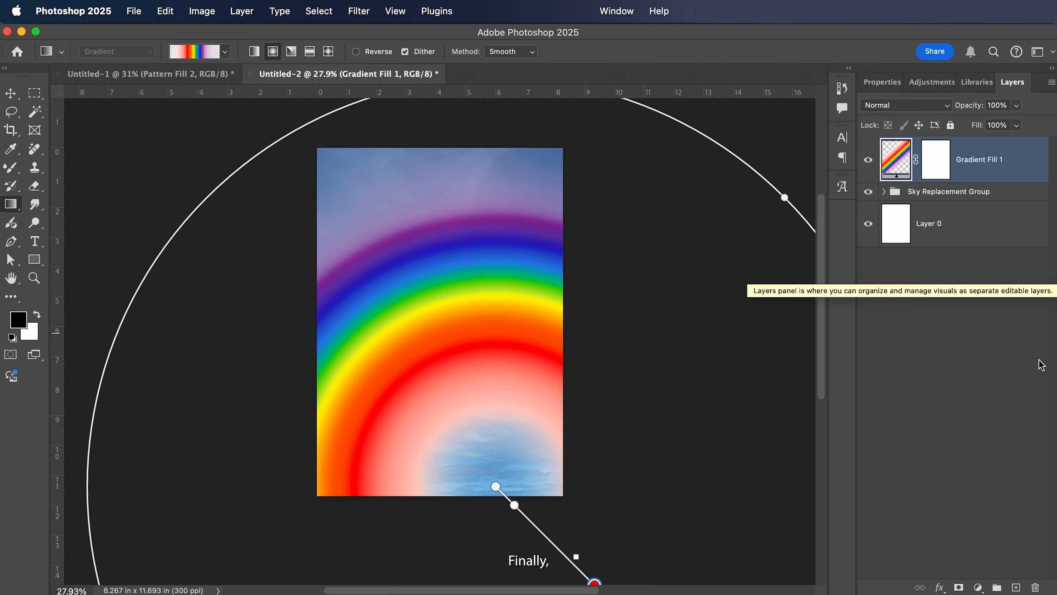
left_click(1017, 105)
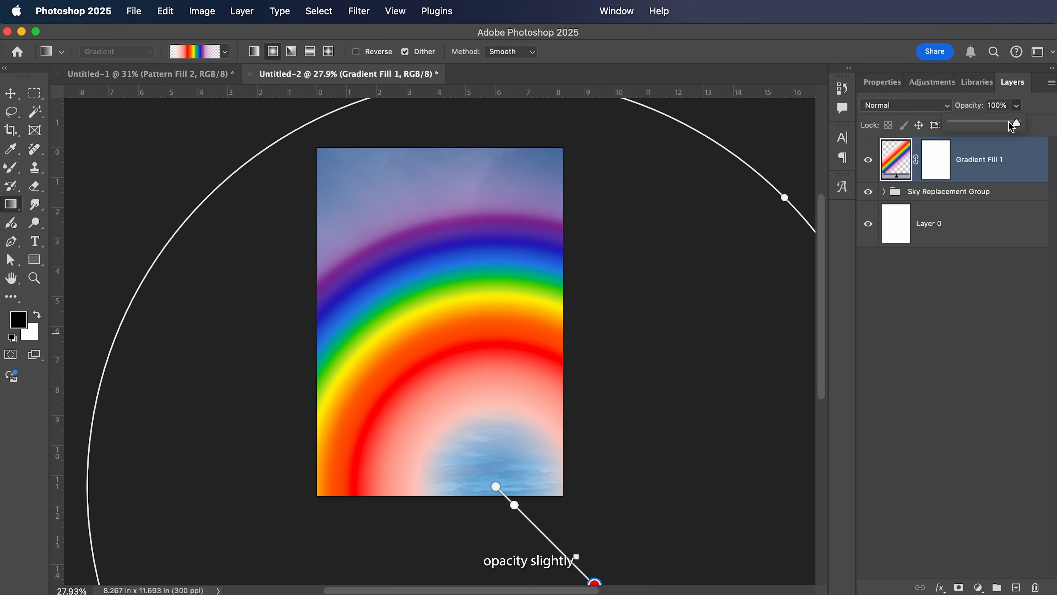
left_click_drag(1012, 126, 997, 127)
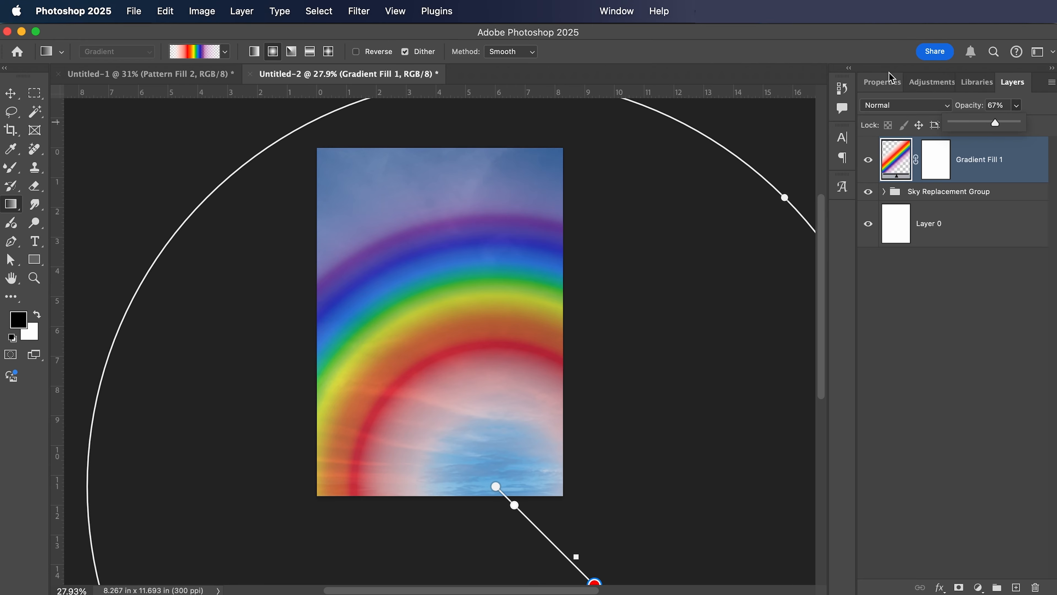
Spread the 100% opacity stops outward under the rainbow bands, with a 55% stop at location 27 and the outer two at 66 and 71.
left_click(893, 79)
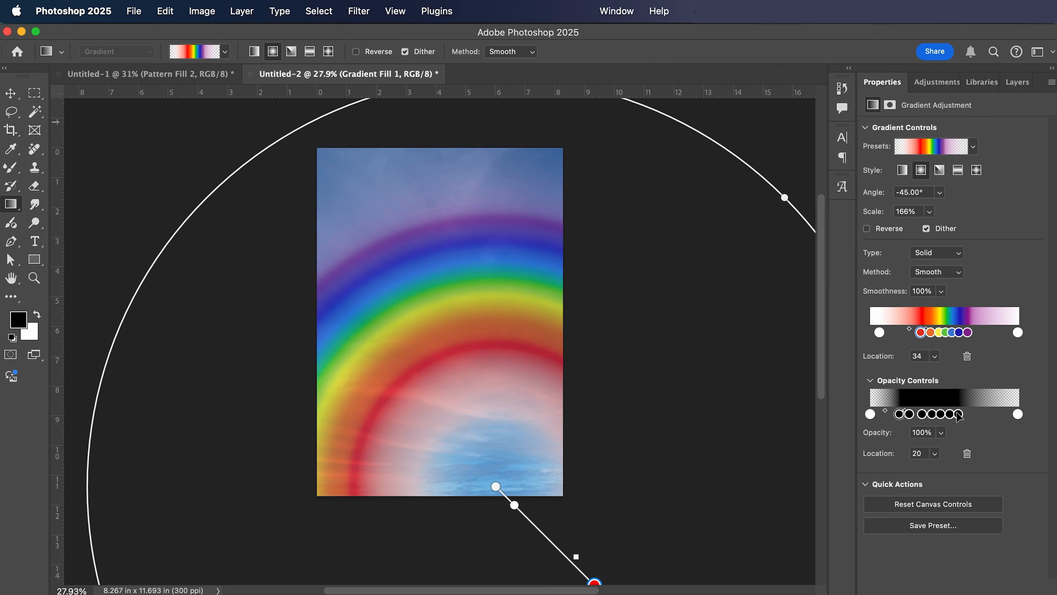
left_click_drag(960, 416, 912, 416)
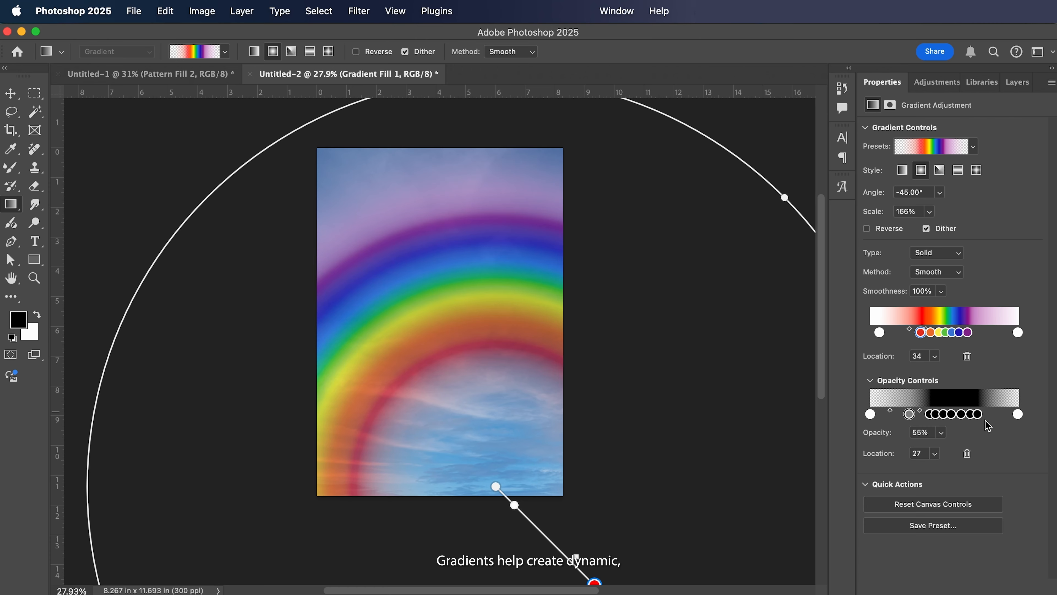
left_click(978, 414)
mouse_move(998, 412)
left_mouse_down()
mouse_move(989, 411)
mouse_move(998, 411)
left_mouse_up()
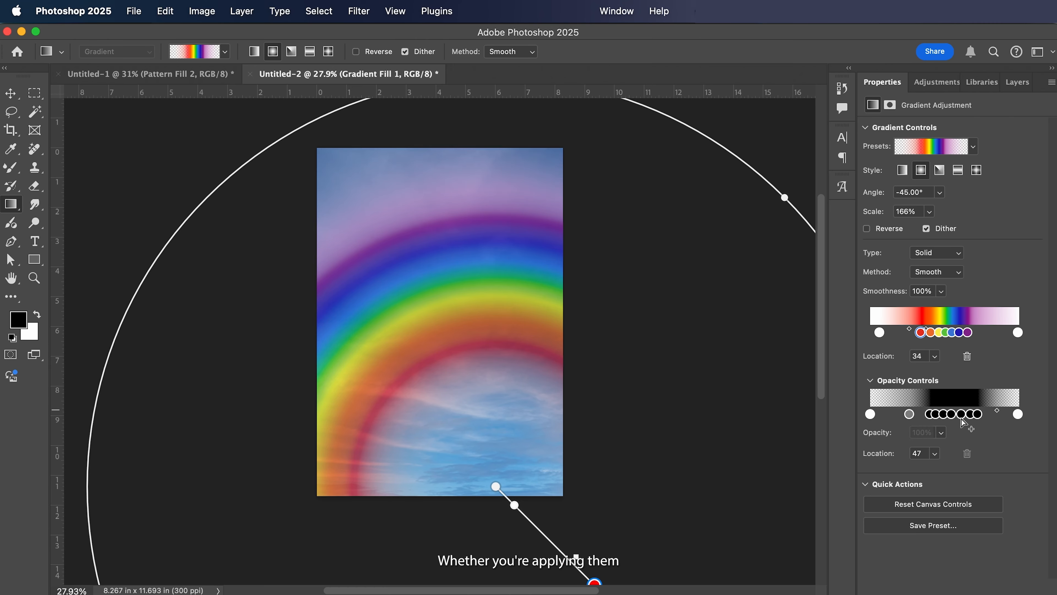
left_click(969, 415)
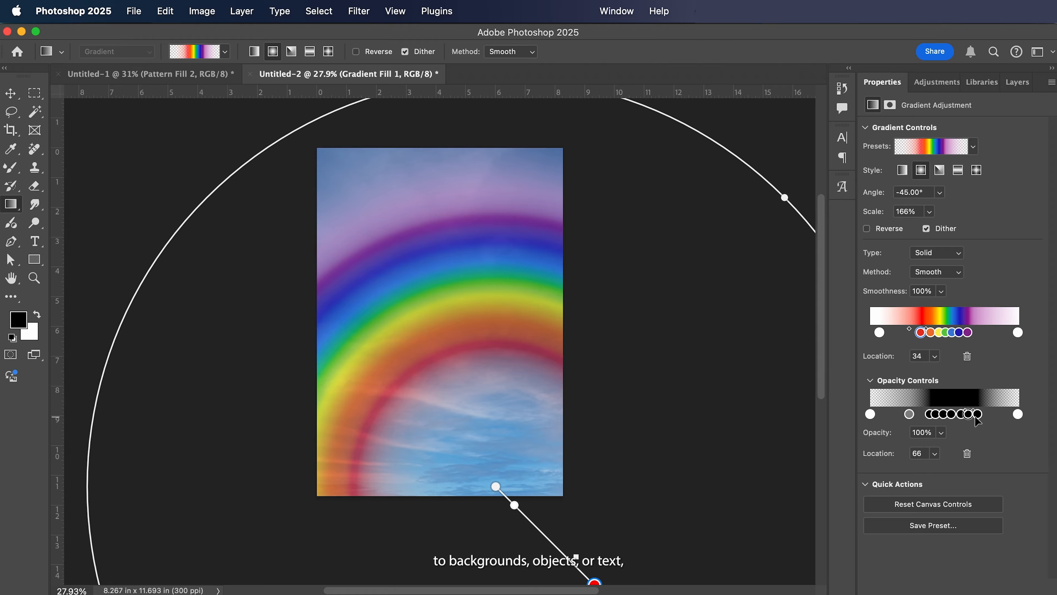
left_click_drag(974, 417, 976, 418)
Lower the opacity of the Gradient Fill 1 layer to 53%.
left_click(1018, 82)
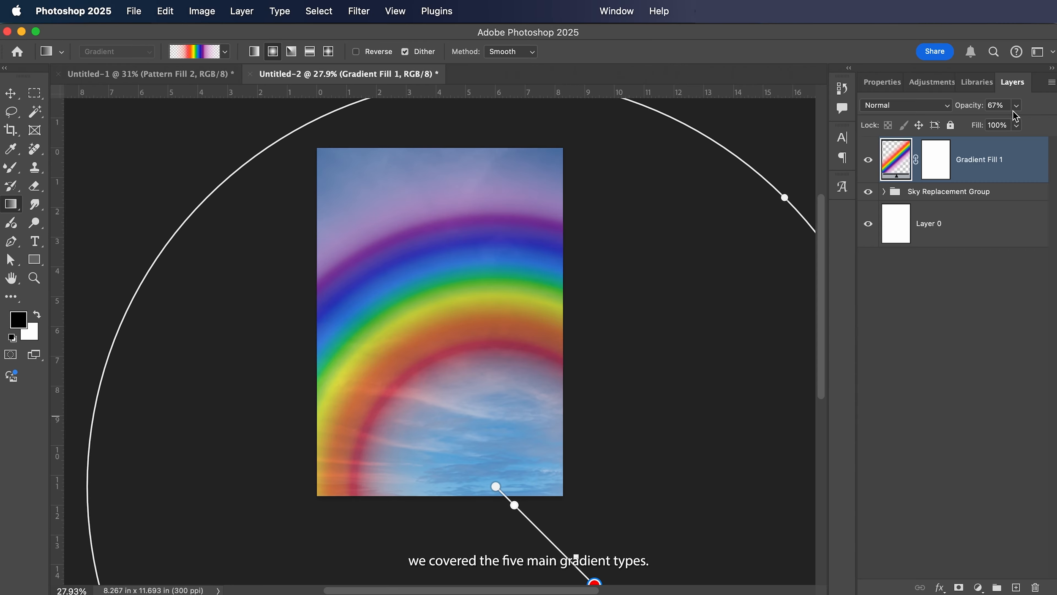
left_click(1016, 105)
left_click_drag(1026, 125, 1001, 124)
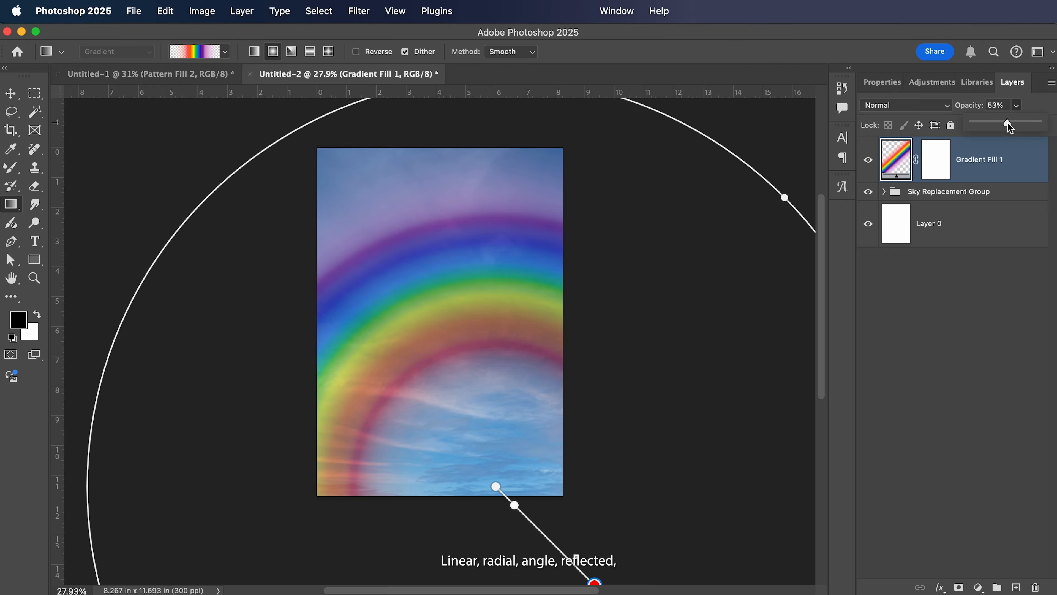
Tighten the rainbow's color stops, placing indigo at location 60 and orange at 44, and move the second-outermost 100% opacity stop to 70.
left_click(883, 82)
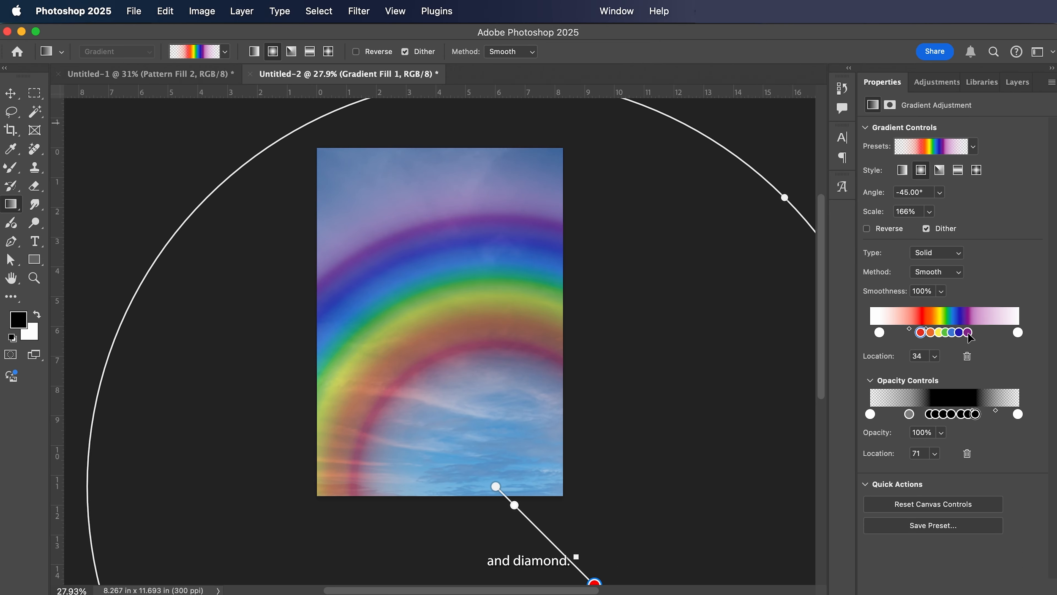
left_click_drag(969, 334, 972, 332)
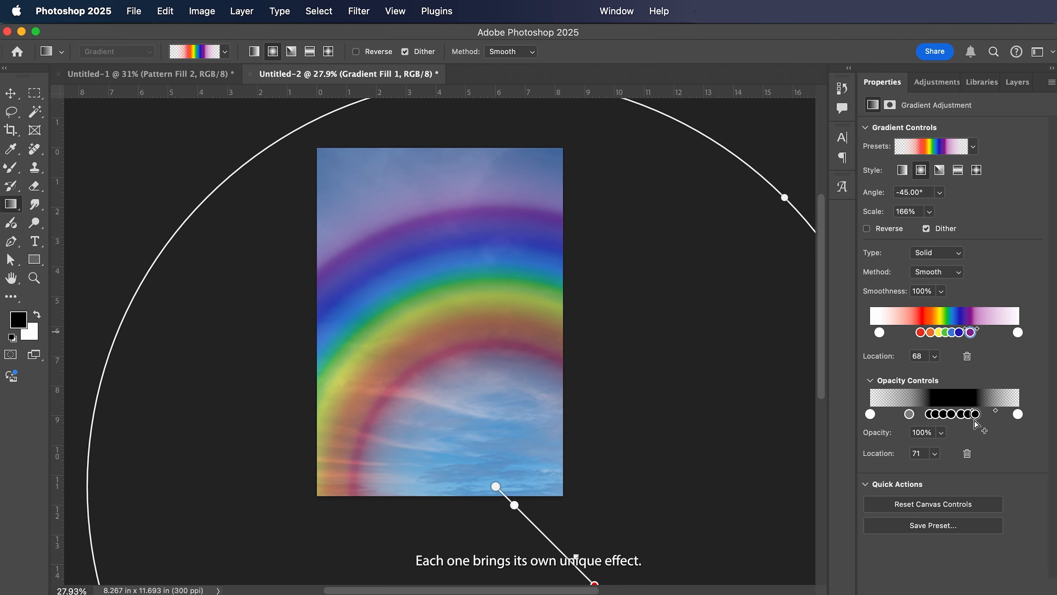
left_click_drag(975, 421, 977, 415)
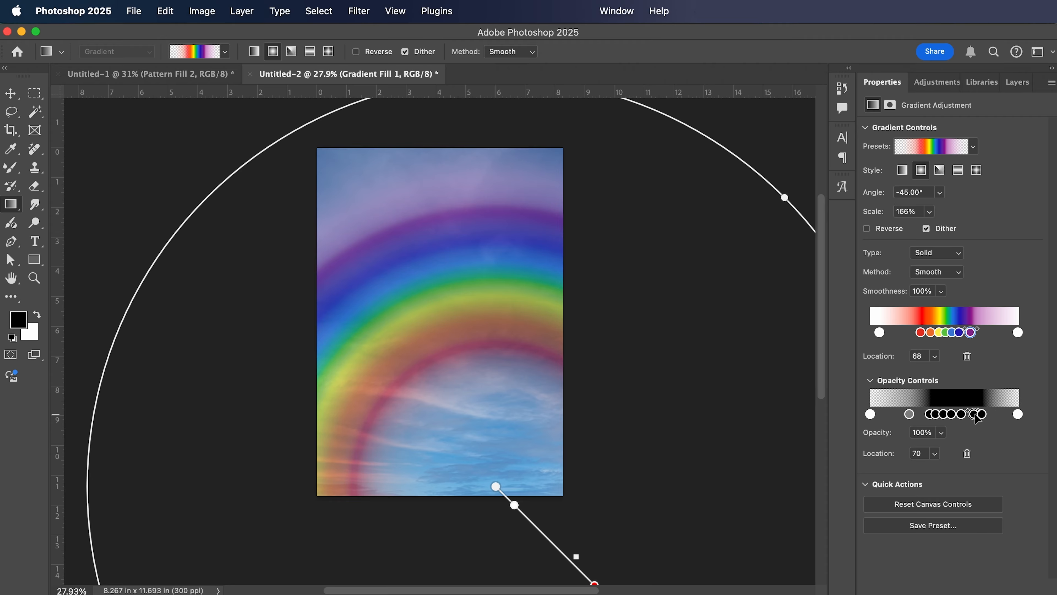
left_click_drag(970, 334, 980, 333)
left_click(962, 333)
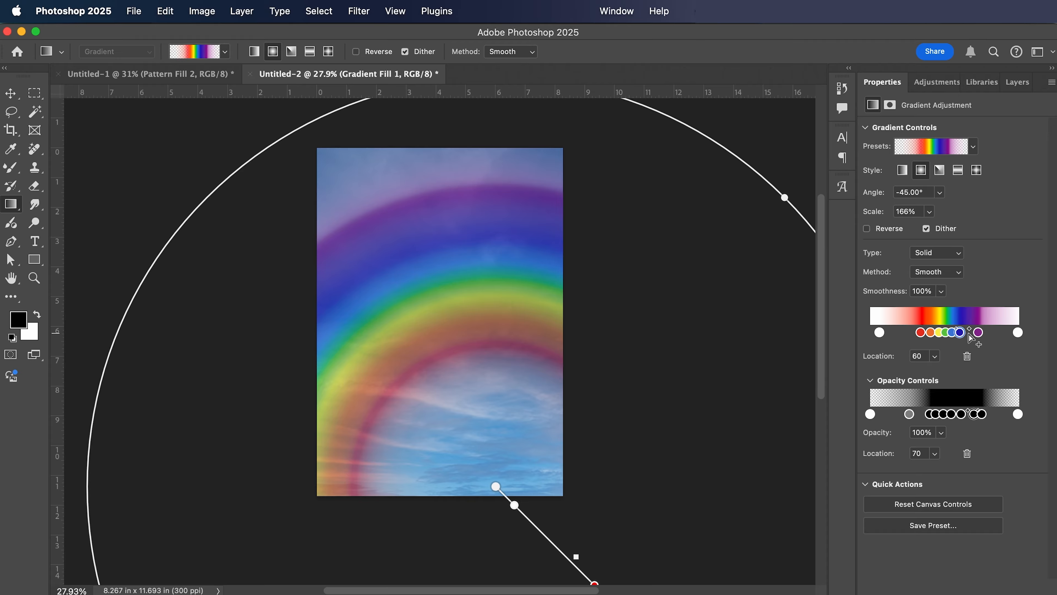
left_click_drag(979, 334, 937, 336)
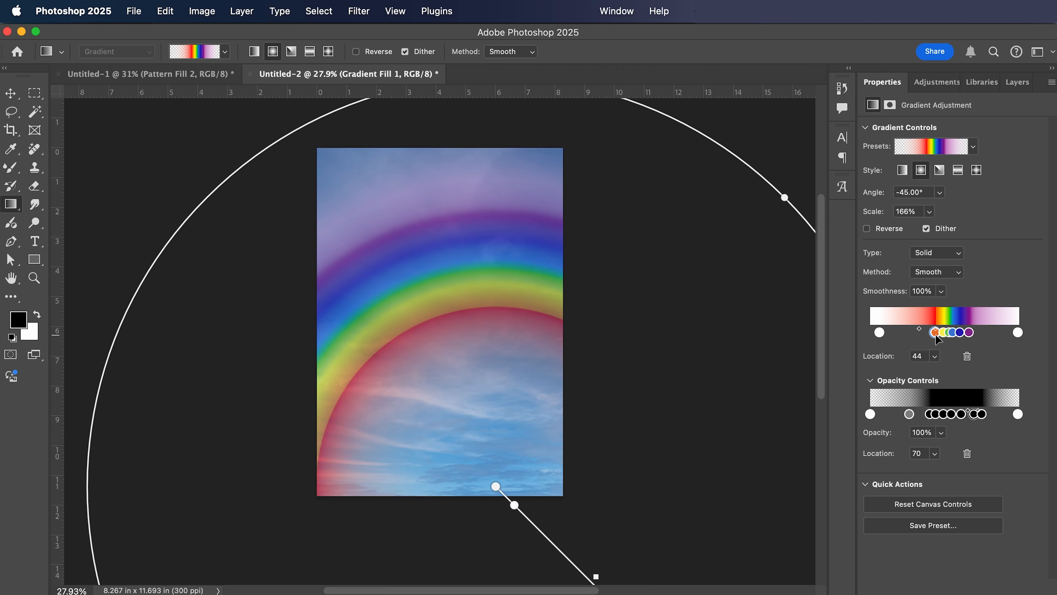
left_click_drag(910, 414, 936, 414)
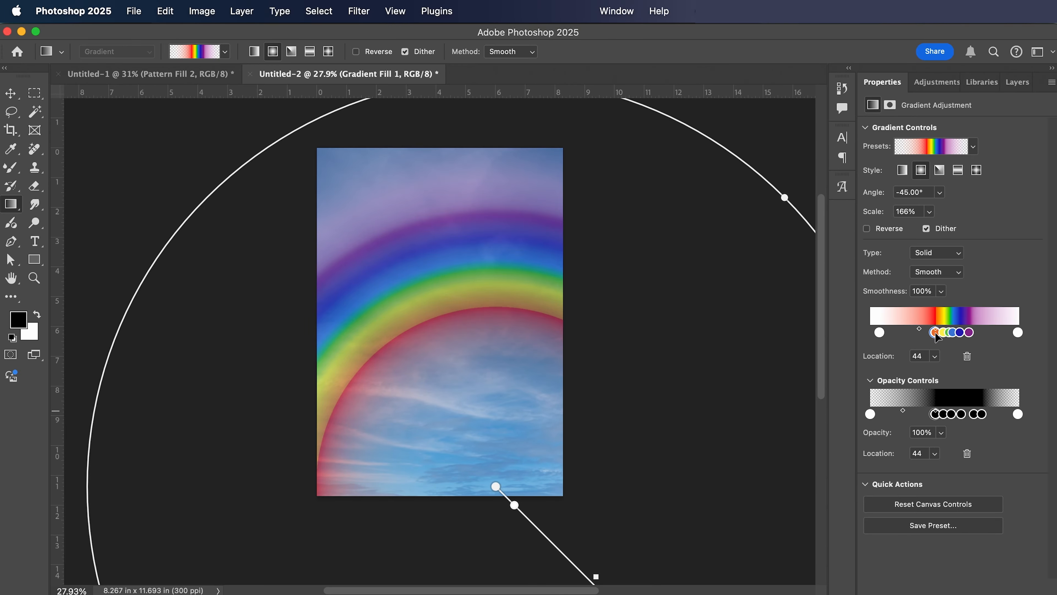
mouse_move(938, 337)
left_mouse_down()
mouse_move(928, 361)
mouse_move(922, 340)
left_mouse_up()
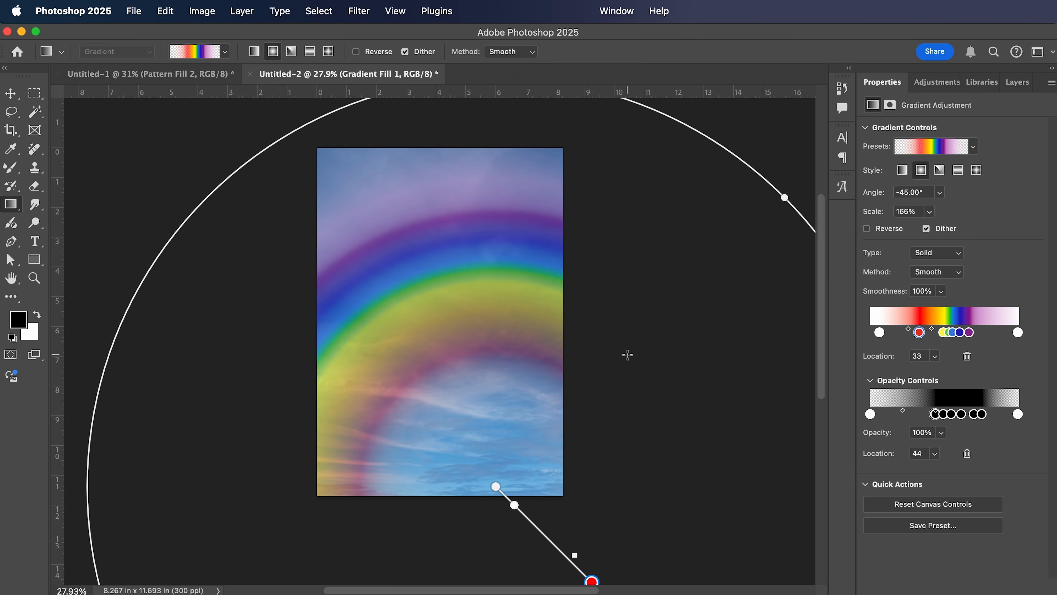
key("super+z")
key("super+z")
key("super+z")
key("super+z")
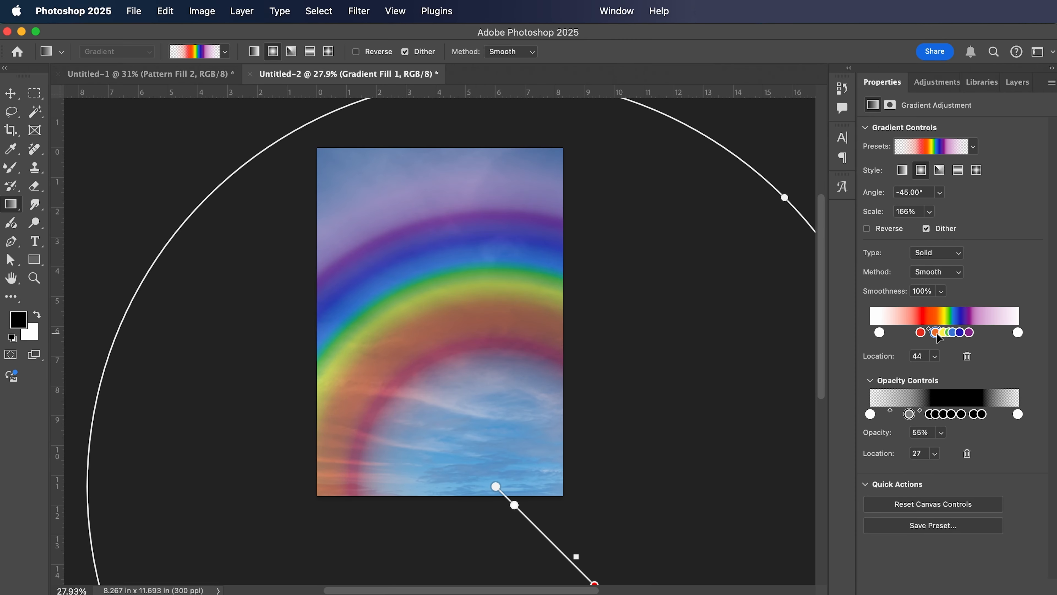
Move the red color stop to location 39 and switch to the Move tool.
left_click_drag(932, 338, 929, 338)
key("v")
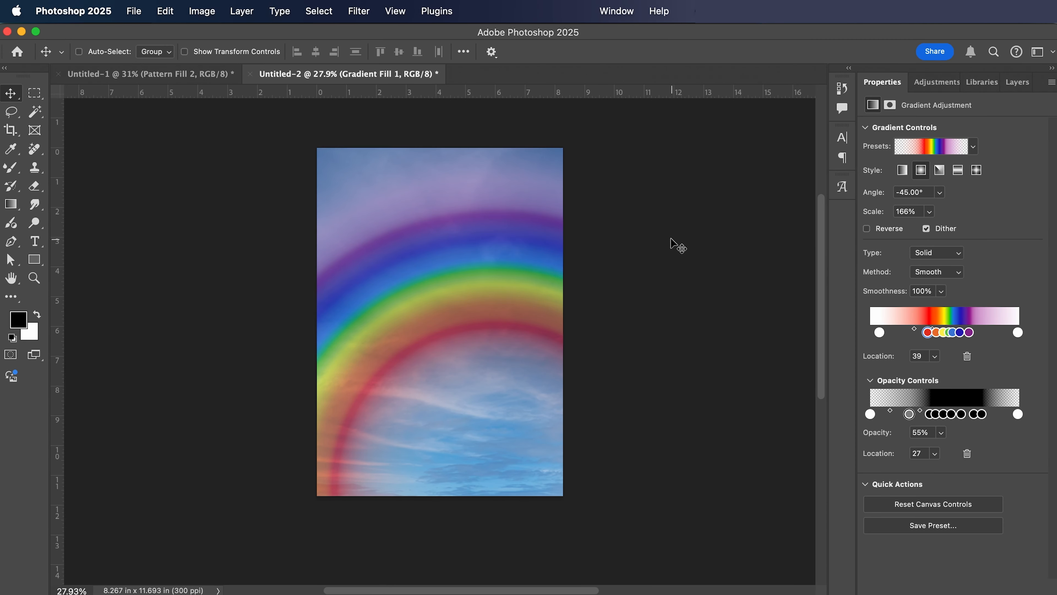
Scale the gradient to 243% and try moving the rainbow layer down and to the right over the sky.
left_click(929, 212)
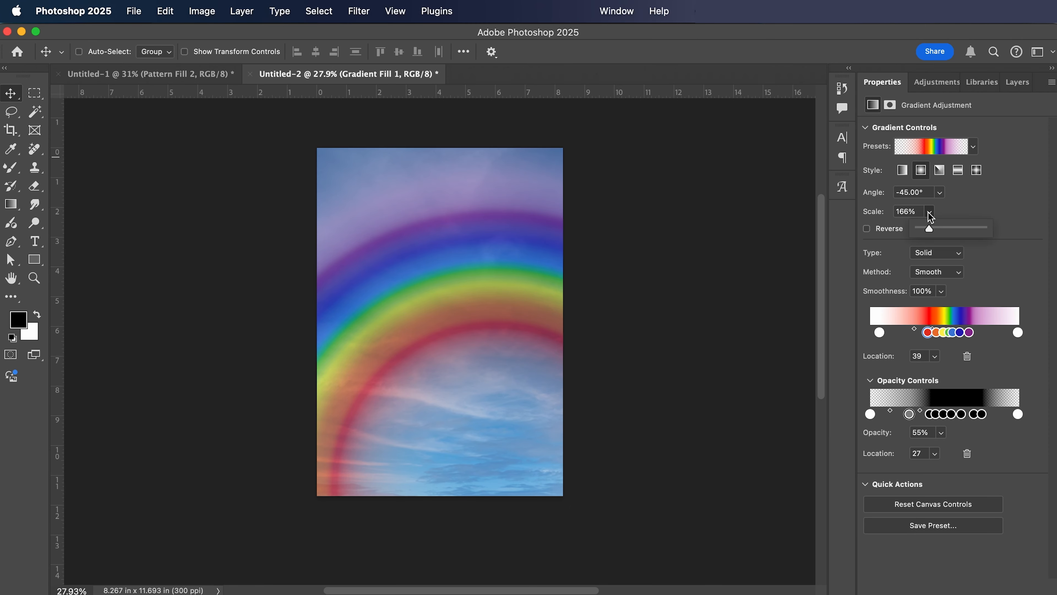
left_click_drag(928, 228, 937, 230)
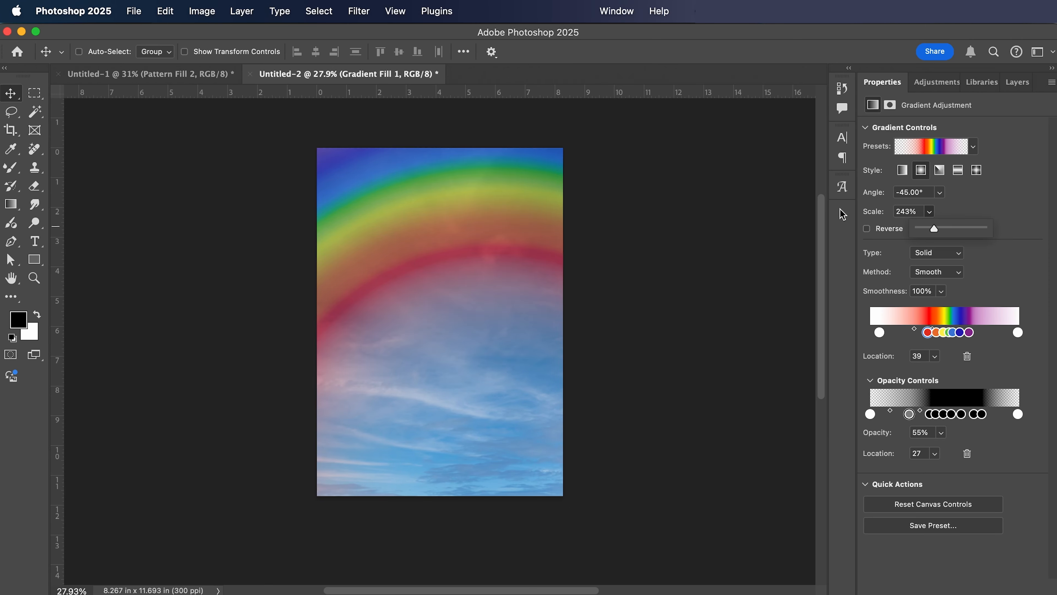
left_click_drag(467, 215, 504, 273)
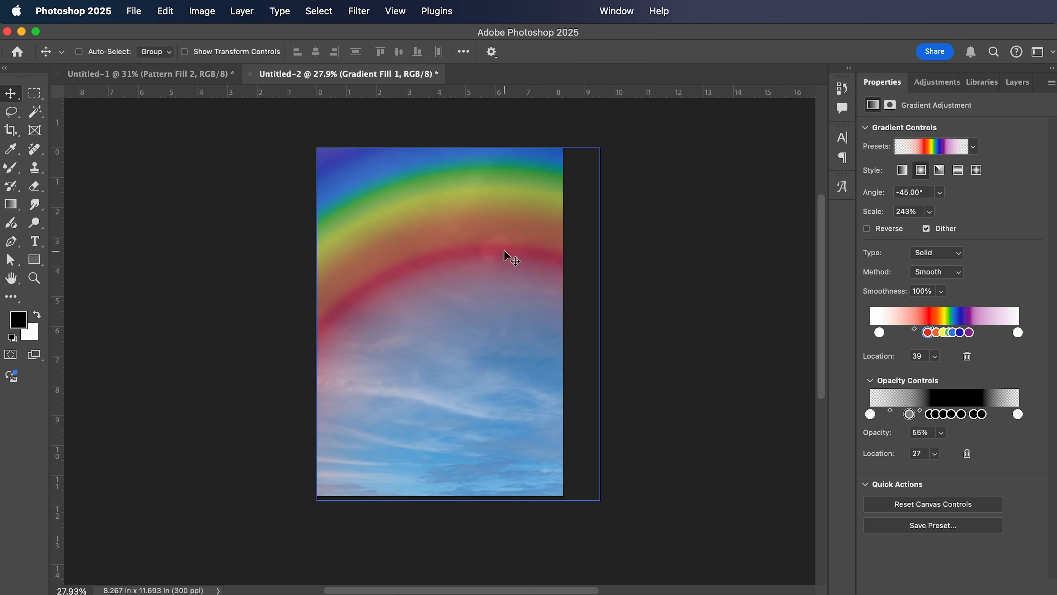
Reposition the radial rainbow gradient so its center sits near the sky's lower edge, with a scale of 147% and an angle of -46.04°.
key("g")
left_click_drag(543, 533, 580, 490)
scroll(535, 277, "down", 3)
scroll(535, 277, "down", 7)
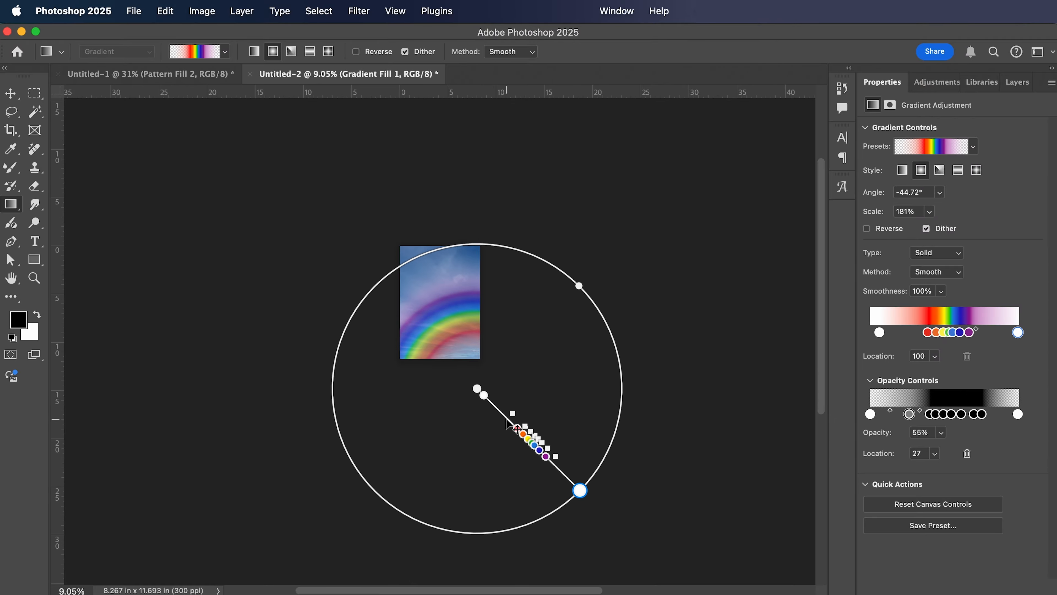
left_click_drag(494, 407, 479, 391)
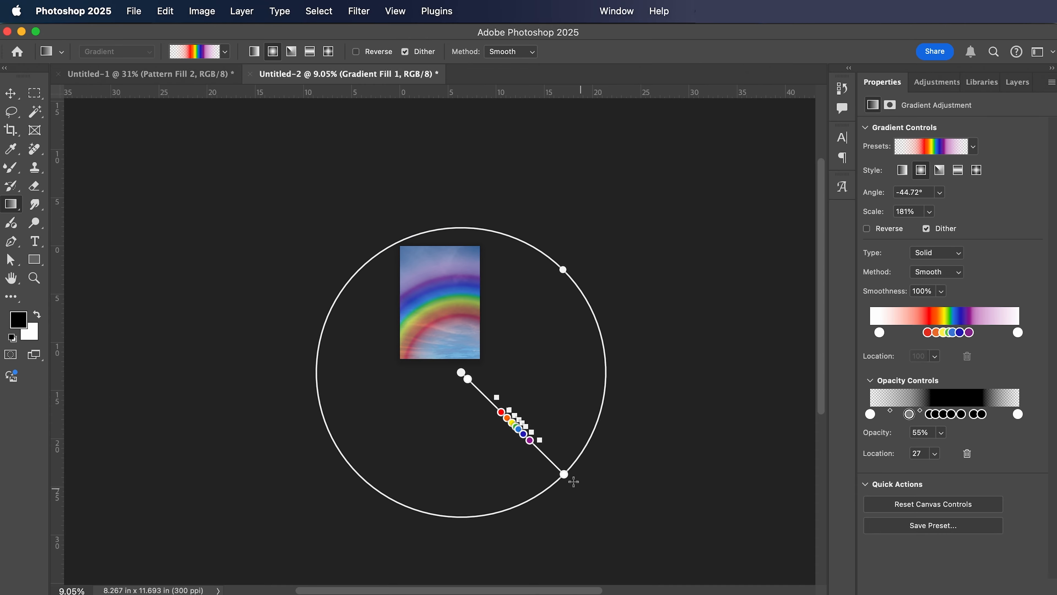
left_click_drag(565, 475, 540, 453)
left_click_drag(484, 396, 477, 378)
key("super+equal")
key("super+equal")
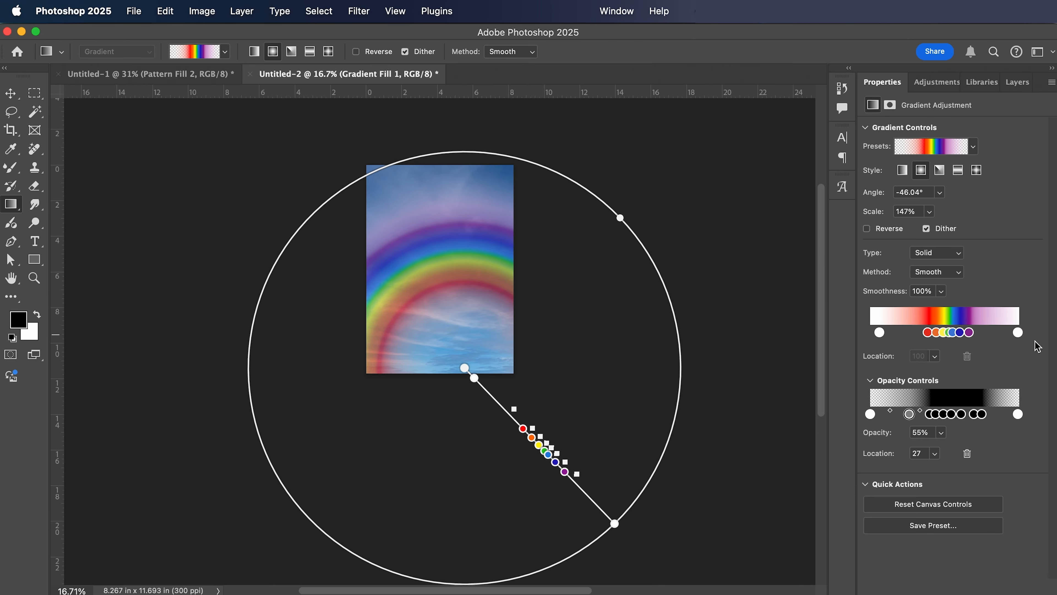
Move the outermost 0% opacity stop to location 84 and the midpoint between the purple and white color stops to 47.
mouse_move(1023, 417)
left_mouse_down()
mouse_move(982, 416)
mouse_move(1024, 410)
mouse_move(981, 410)
mouse_move(1010, 408)
mouse_move(1002, 413)
left_mouse_up()
left_click(991, 333)
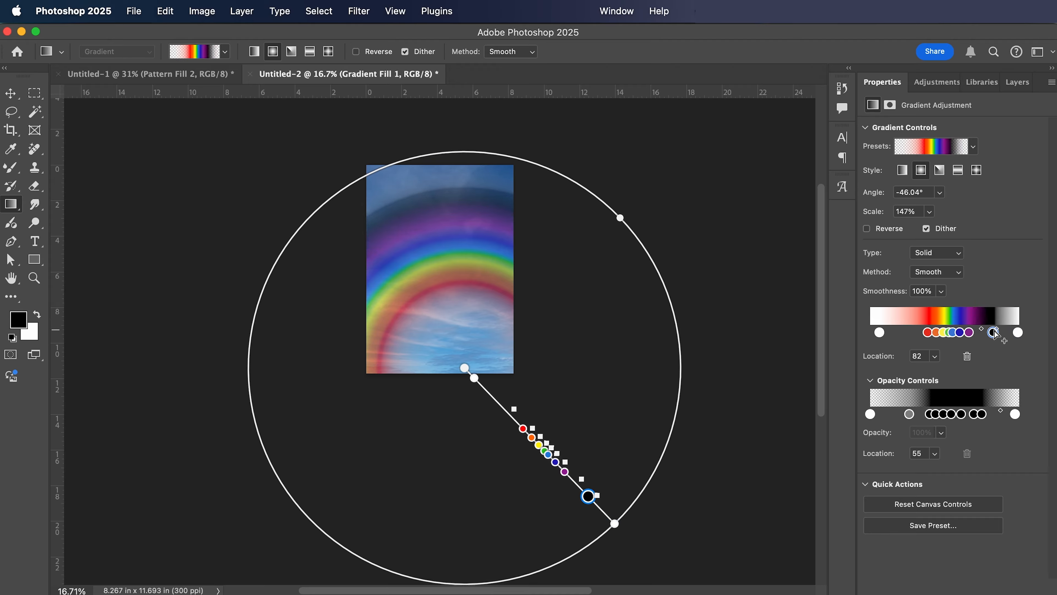
mouse_move(991, 345)
left_mouse_down()
mouse_move(980, 329)
mouse_move(997, 328)
left_mouse_up()
left_click(970, 334)
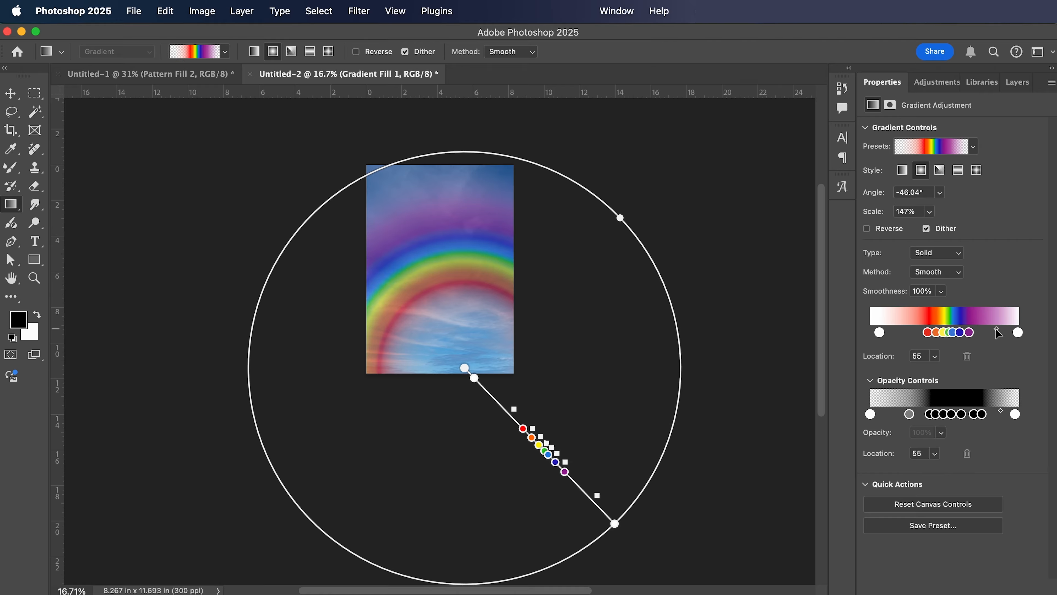
mouse_move(1015, 415)
left_mouse_down()
mouse_move(984, 415)
mouse_move(998, 415)
left_mouse_up()
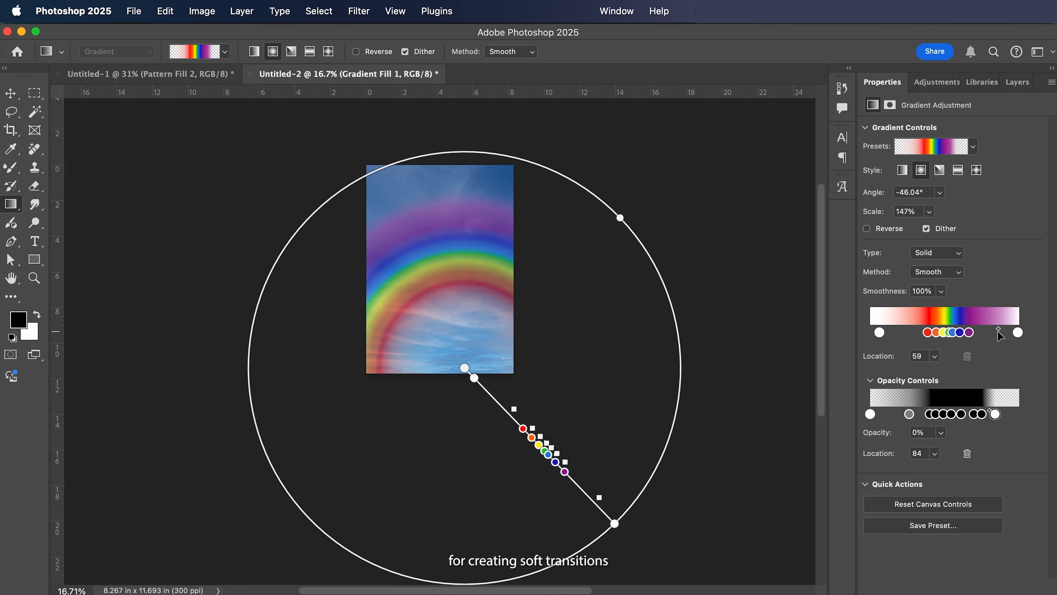
left_click(1018, 332)
left_click_drag(1018, 332, 992, 328)
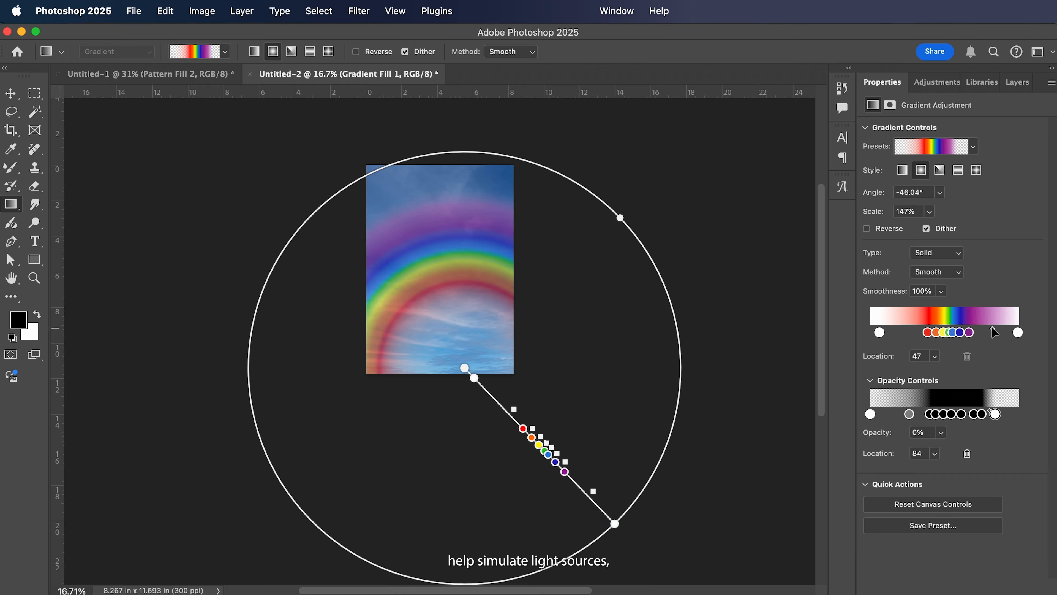
Lower the opacity of the gradient's opacity stop at location 75 to 64%.
left_click(943, 434)
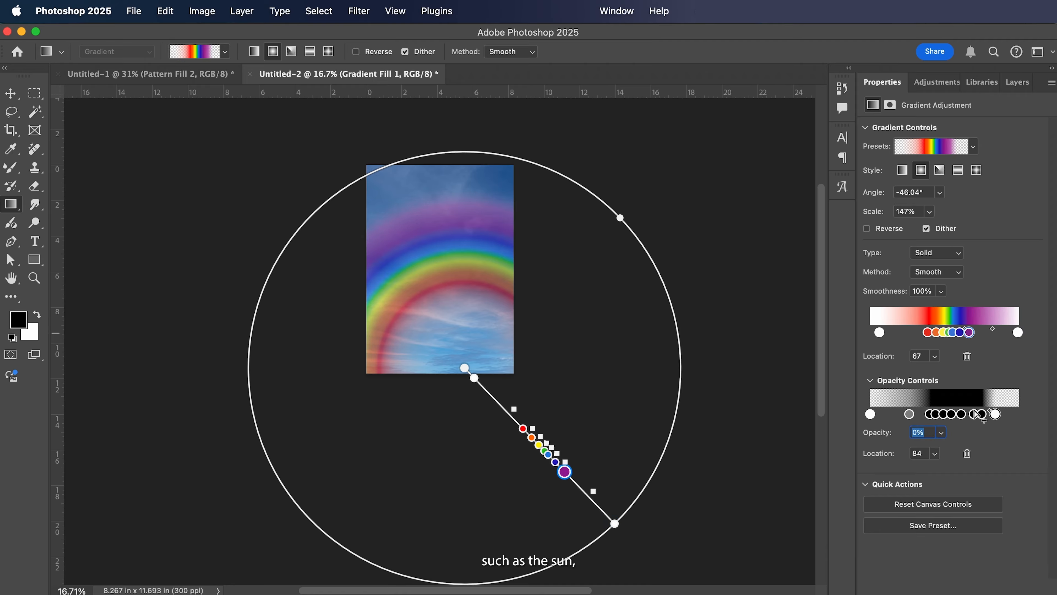
left_click(982, 414)
left_click(942, 435)
left_click_drag(942, 449, 921, 452)
left_click(981, 239)
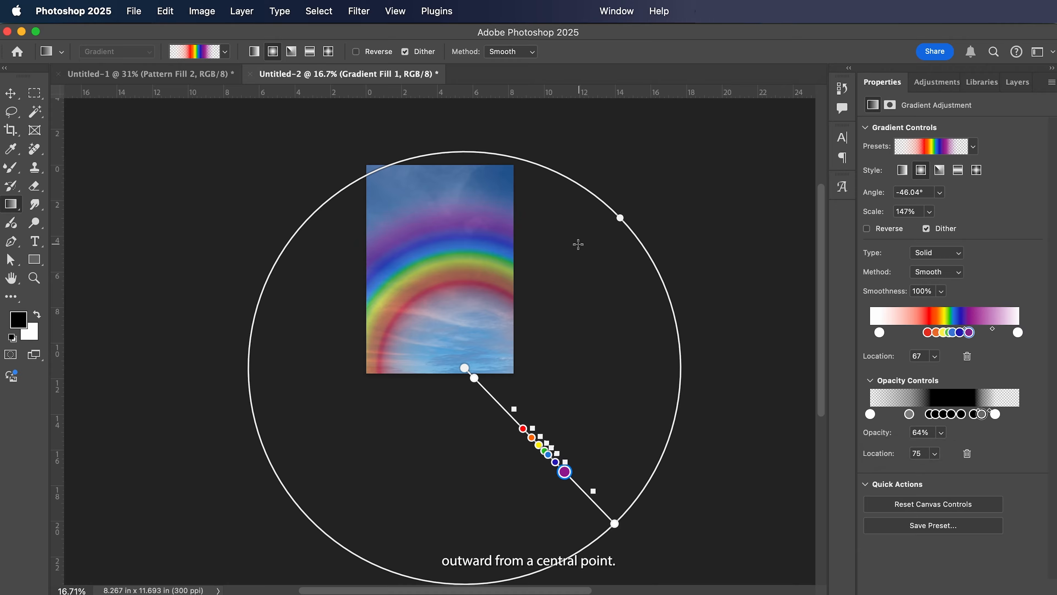
Soften the rainbow's inner edge by setting the opacity stop at location 27 to 0% and the one at location 40 to 80%.
left_click(928, 332)
left_click(942, 433)
mouse_move(940, 450)
left_mouse_down()
mouse_move(1002, 444)
mouse_move(905, 454)
mouse_move(928, 449)
left_mouse_up()
left_click(909, 414)
left_click(941, 434)
left_click(928, 413)
left_click(941, 433)
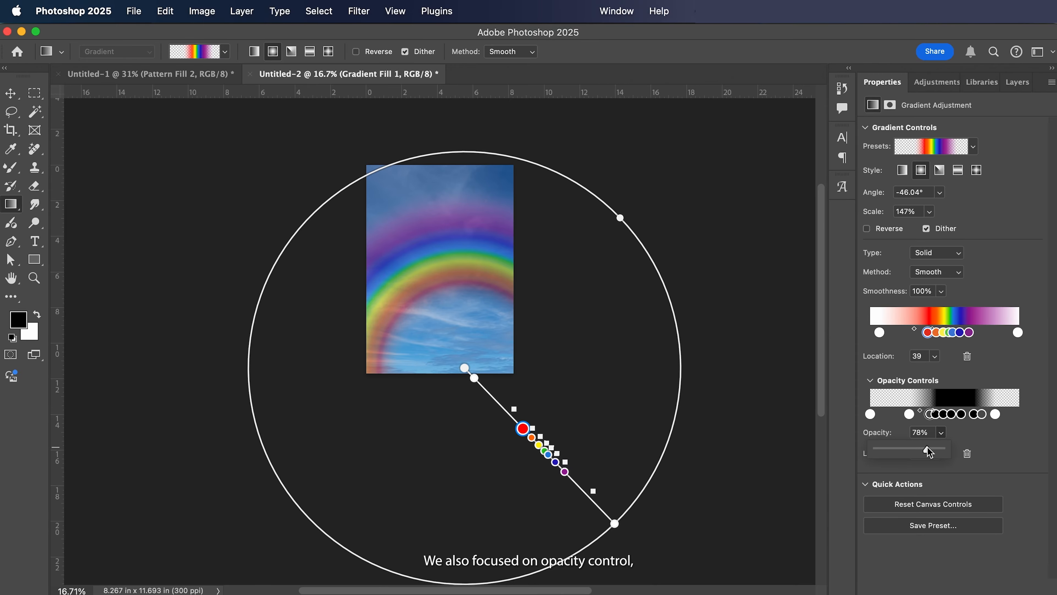
key("v")
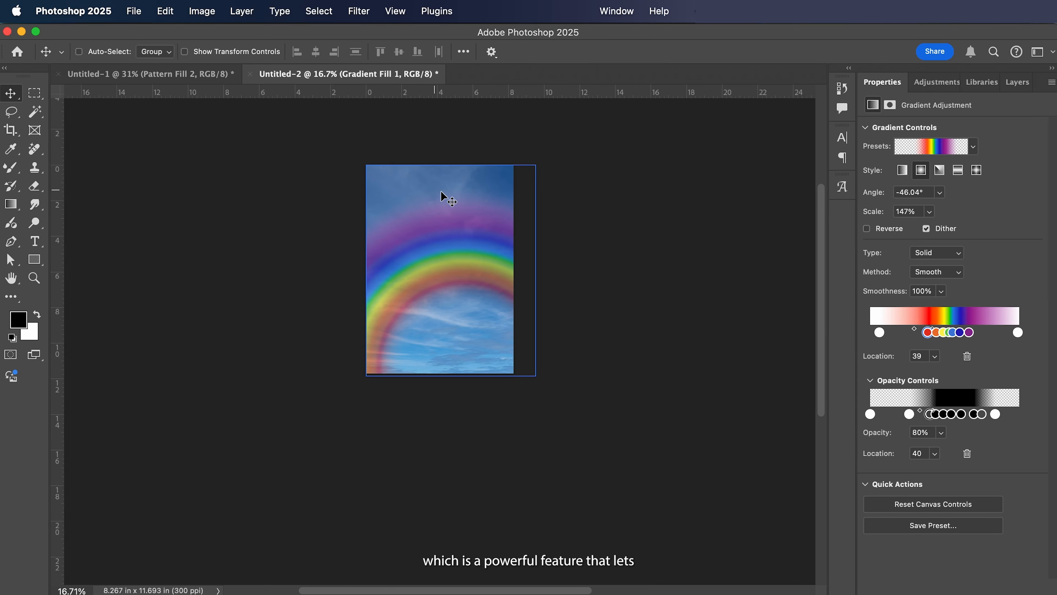
key("super+0")
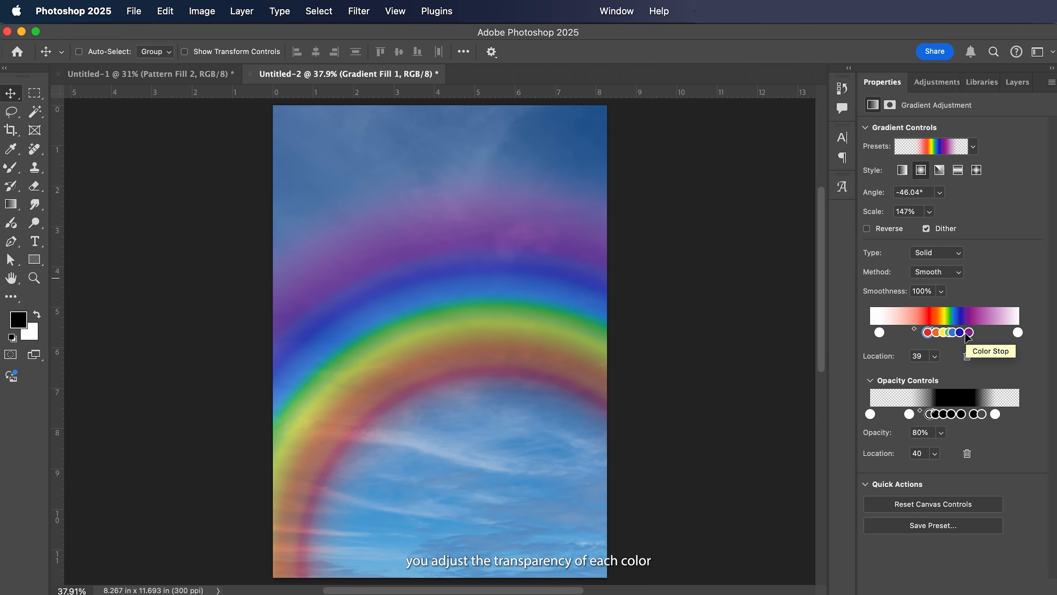
Tighten the purple end of the rainbow's color stops, and enlarge the radial gradient to 208% at an angle of -49.21°.
left_click_drag(965, 334, 1038, 333)
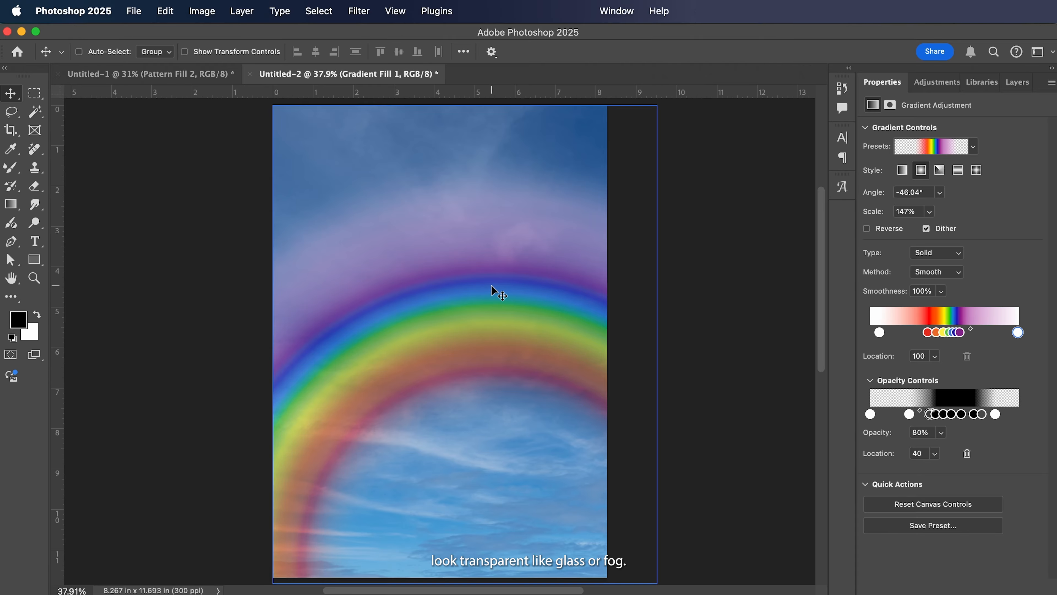
scroll(512, 315, "down", 5)
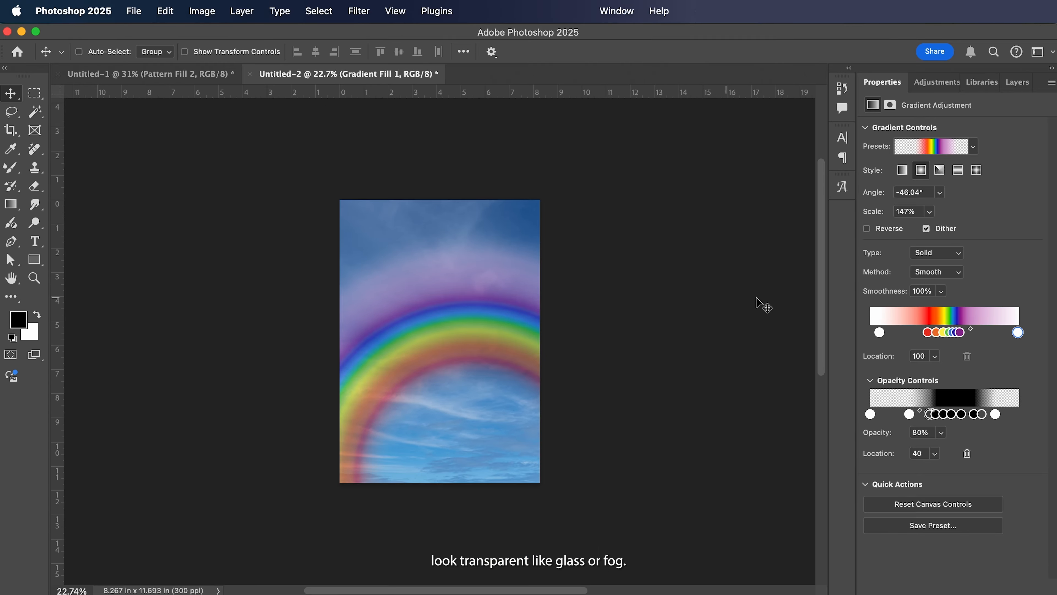
key("g")
scroll(557, 454, "down", 5)
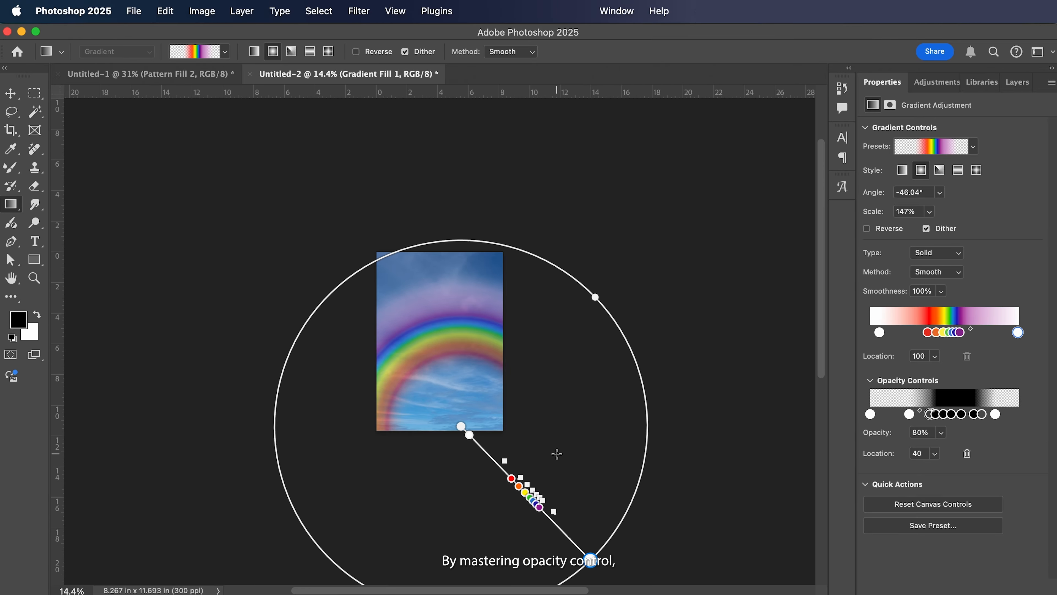
left_click_drag(544, 496, 574, 540)
Remove the stray black color stop and shift the whole rainbow gradient to the right across the sky.
left_click(498, 449)
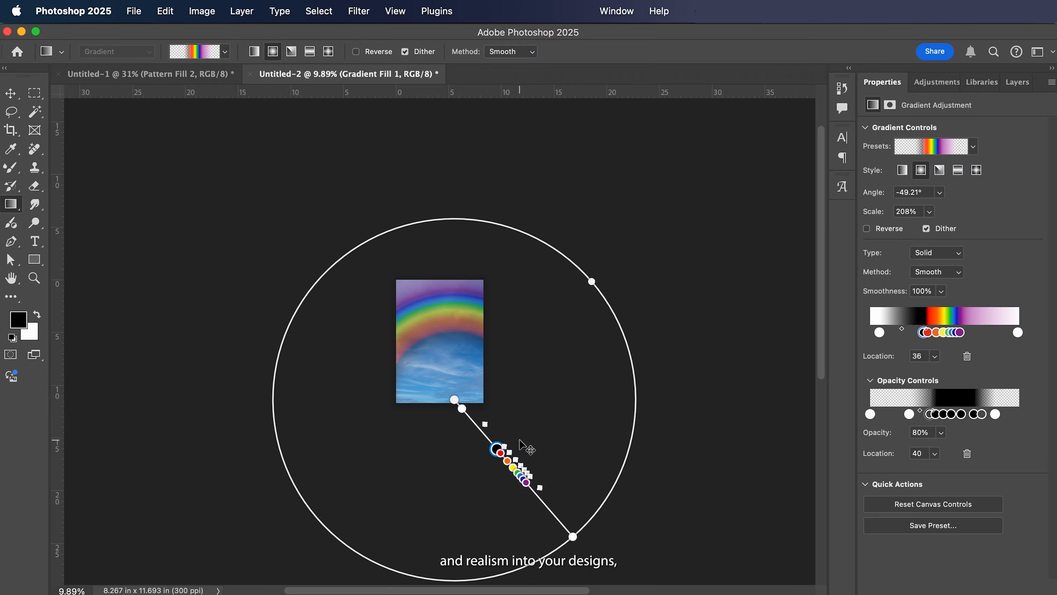
key("Delete")
left_click_drag(486, 436, 540, 434)
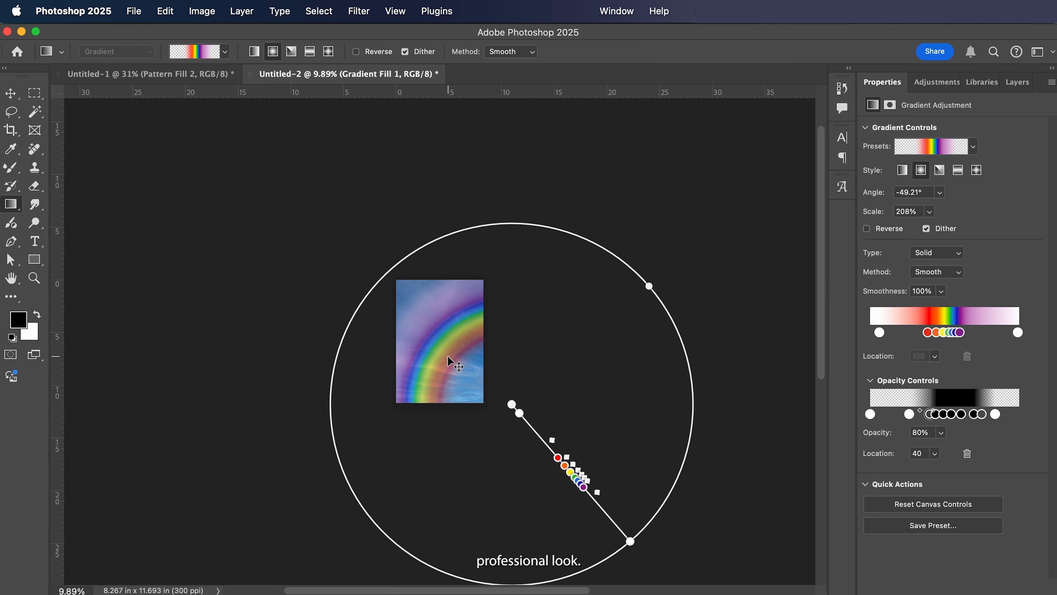
key("v")
key("super+0")
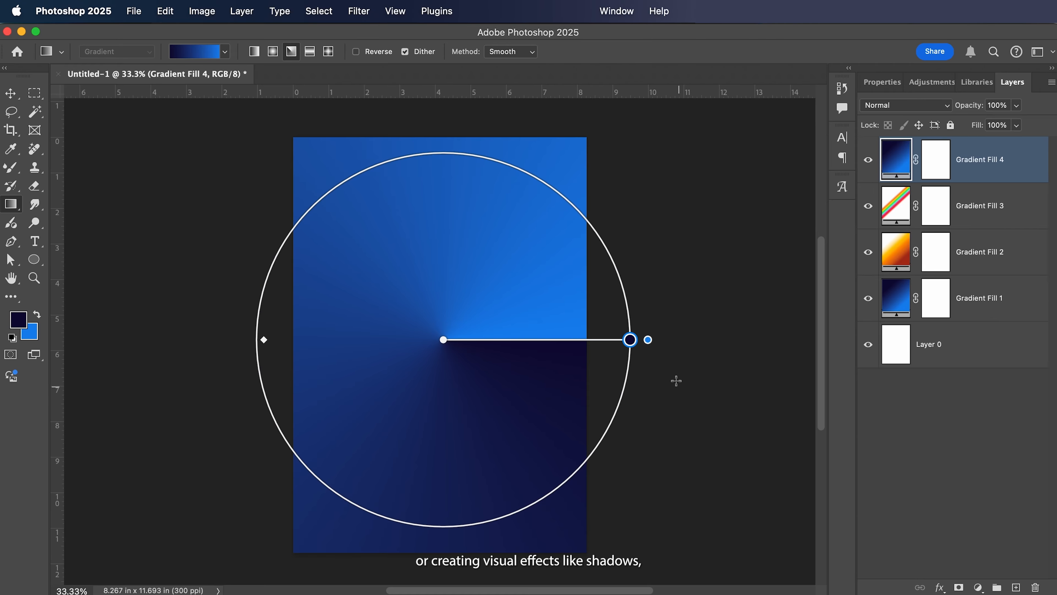
Rotate the blue angle gradient to 132.98° at 62% scale and add a magenta color stop at location 23.
left_click_drag(649, 339, 307, 244)
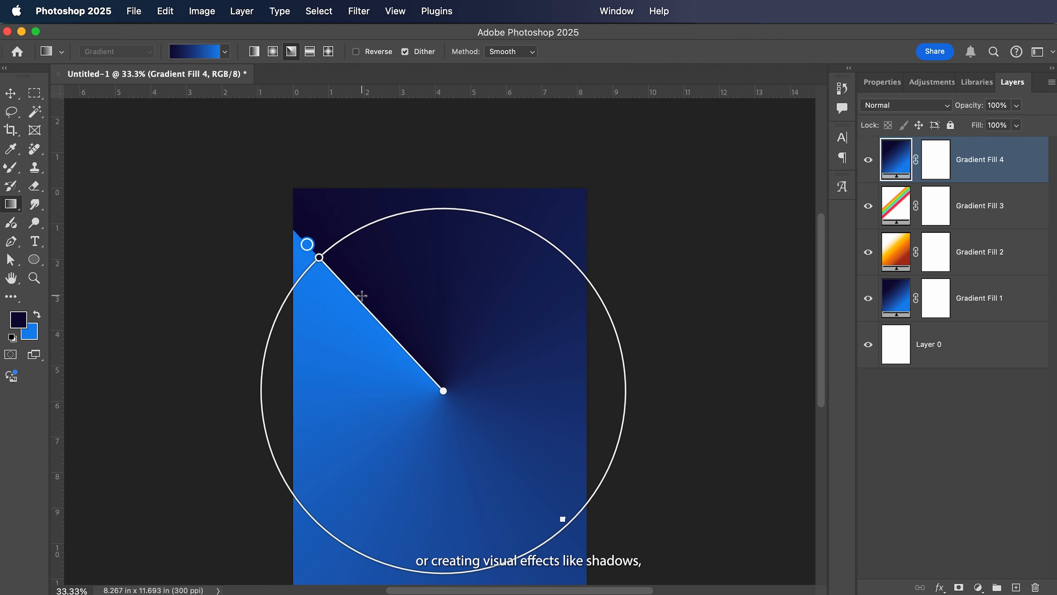
left_click(891, 81)
left_click(904, 330)
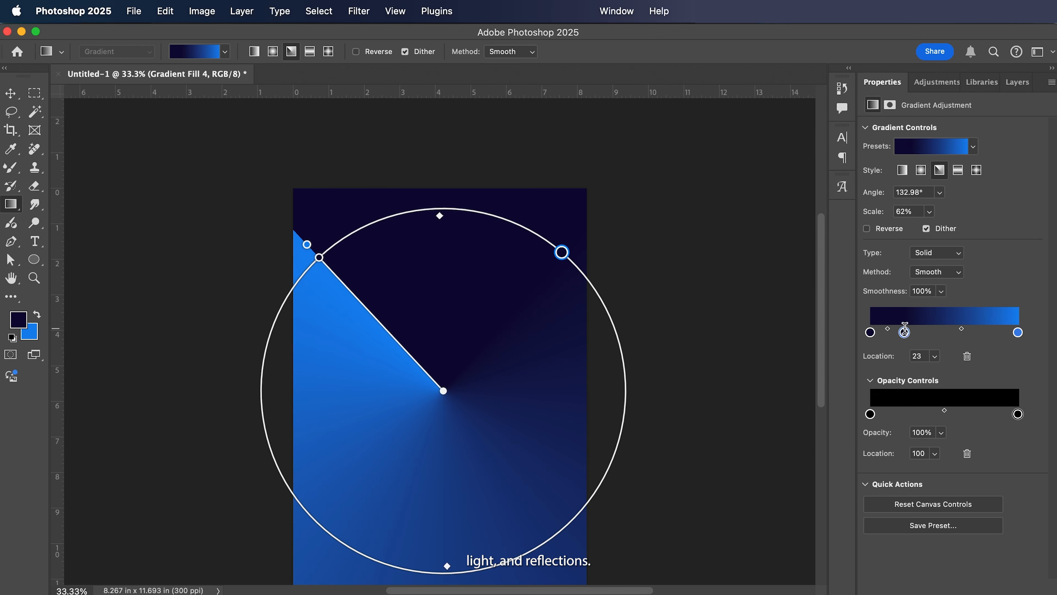
double_click(904, 332)
left_click(762, 222)
left_click(739, 224)
left_click(892, 183)
Add a bright blue color stop near the middle of the angle gradient, after the magenta one.
left_click(935, 332)
double_click(935, 332)
left_click(763, 264)
left_click_drag(749, 226, 746, 203)
left_click(894, 183)
Add a bright green color stop to the angle gradient just after the bright blue one.
left_click(957, 333)
double_click(957, 332)
left_click(737, 233)
left_click(763, 307)
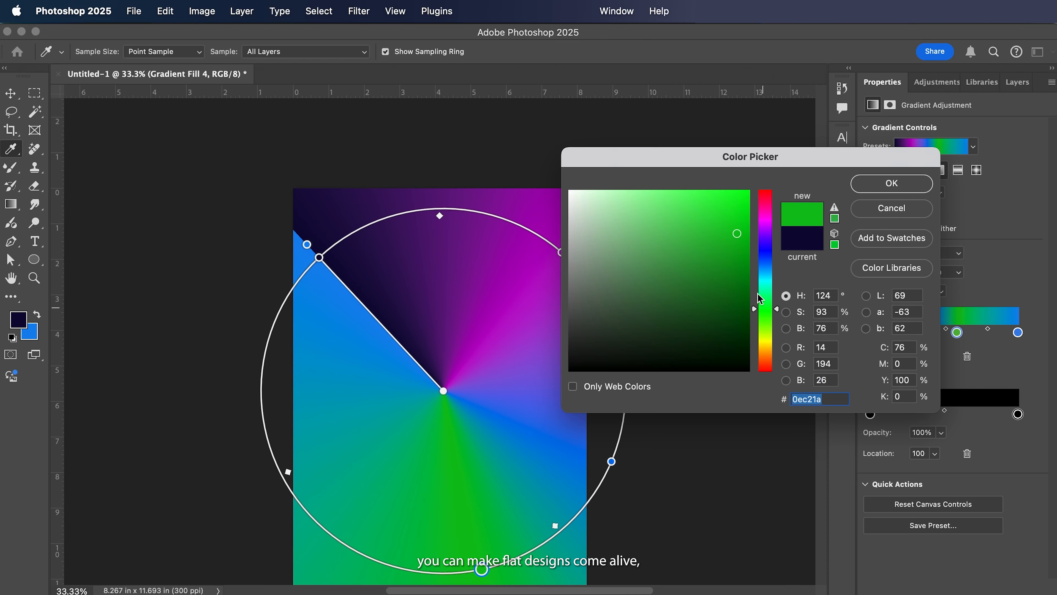
left_click(722, 215)
left_click(892, 184)
Add a light red color stop at location 74 of the angle gradient and fit the page in view.
left_click(979, 332)
double_click(980, 333)
left_click_drag(762, 346, 762, 370)
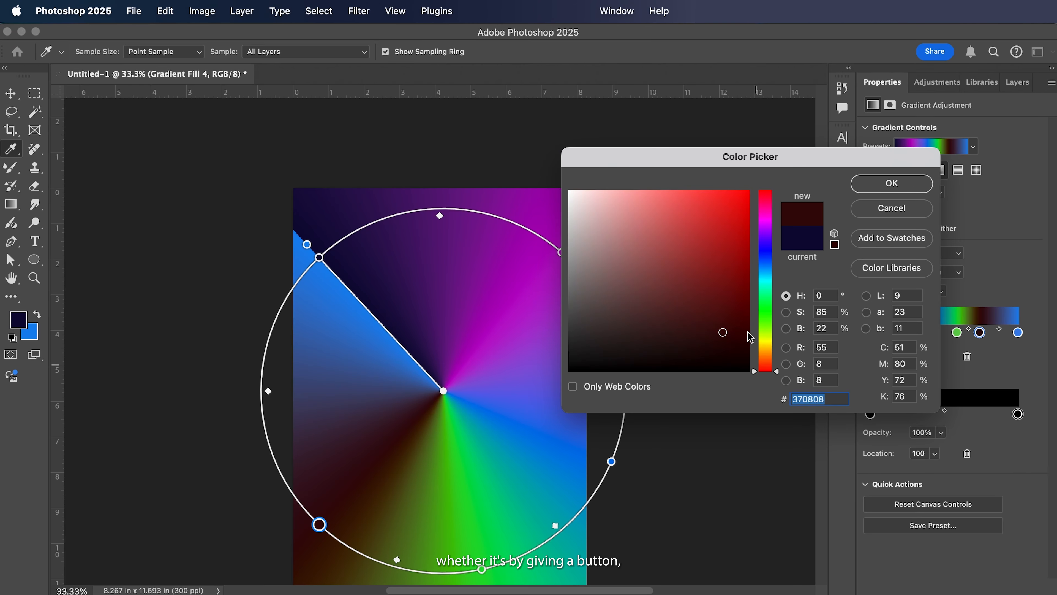
left_click(689, 195)
left_click(882, 184)
key("super+0")
key("v")
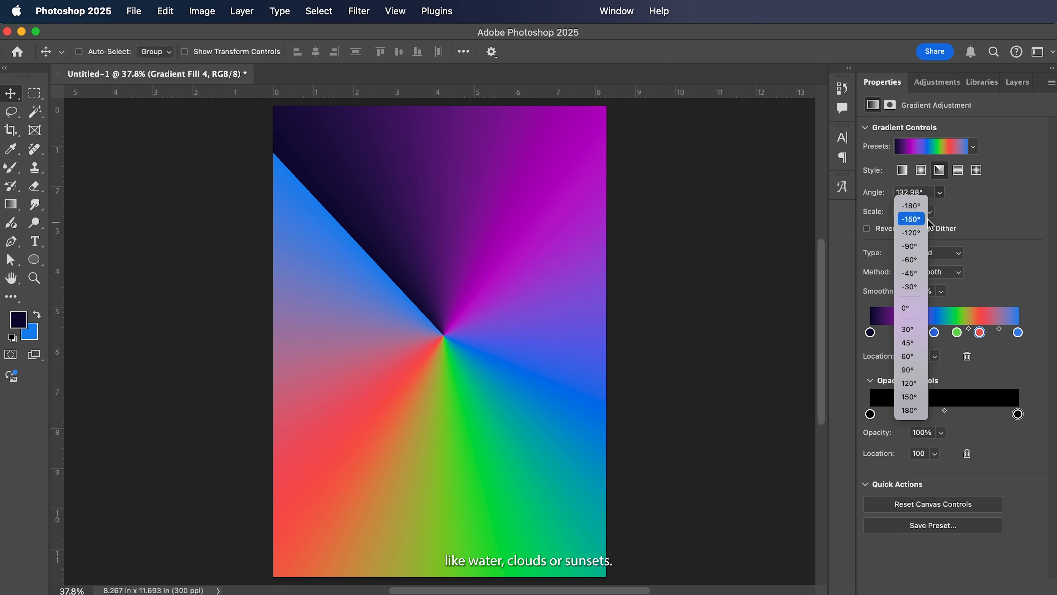
Try a -150° angle on the gradient, and bring it to 139.14° at 62% scale.
left_click(916, 219)
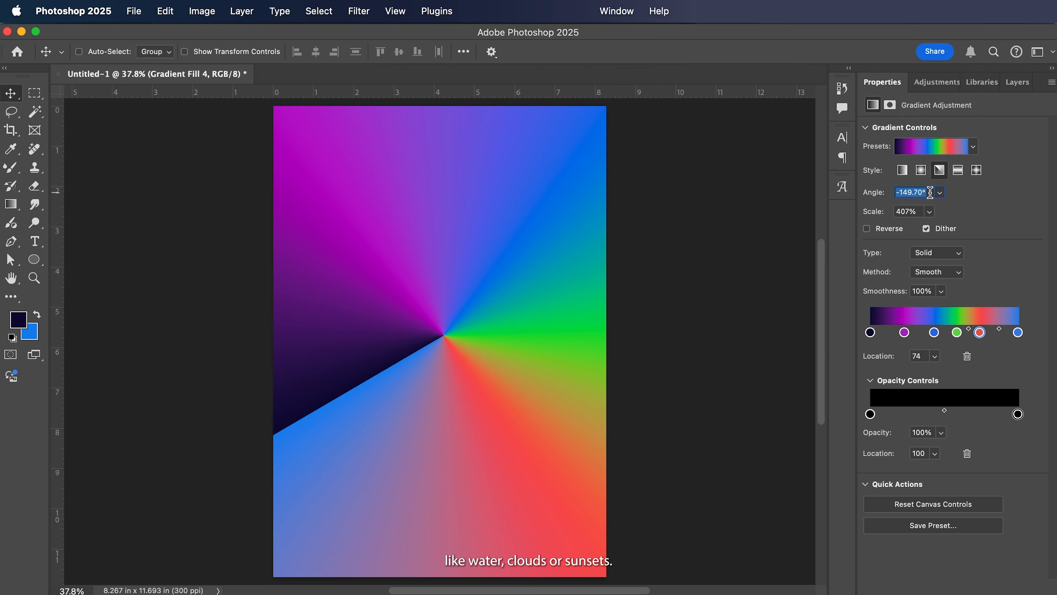
key("g")
scroll(441, 353, "down", 3)
left_click(930, 212)
left_click_drag(927, 229, 910, 231)
left_click(232, 459)
left_click_drag(232, 458, 315, 226)
Shift the midpoints between the color stops around the angle gradient's ring to sharpen some of the transitions.
left_click_drag(421, 174, 507, 187)
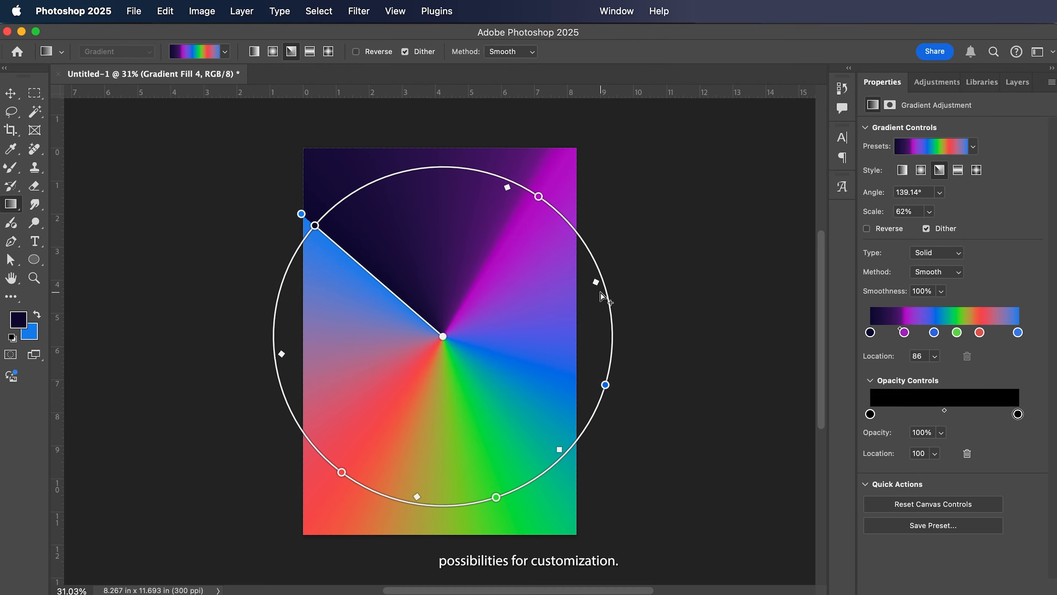
left_click_drag(596, 282, 571, 236)
left_click_drag(560, 450, 584, 416)
left_click_drag(416, 496, 440, 499)
left_click_drag(286, 392, 299, 422)
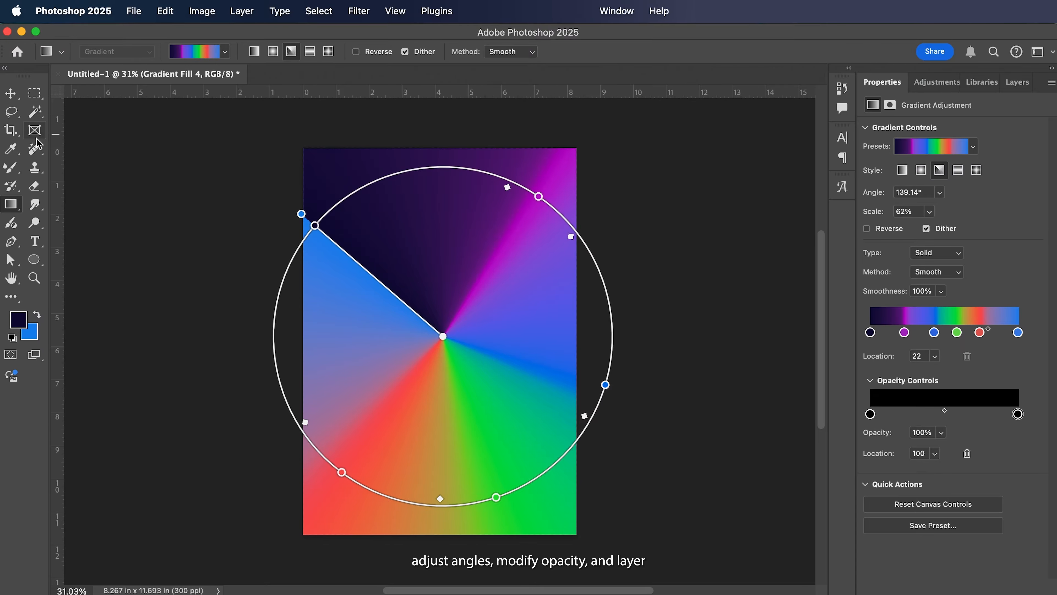
key("v")
On a new layer, draw a reflected gradient with the first Basics preset from the page center toward its lower edge.
left_click(1016, 82)
left_click(1016, 587)
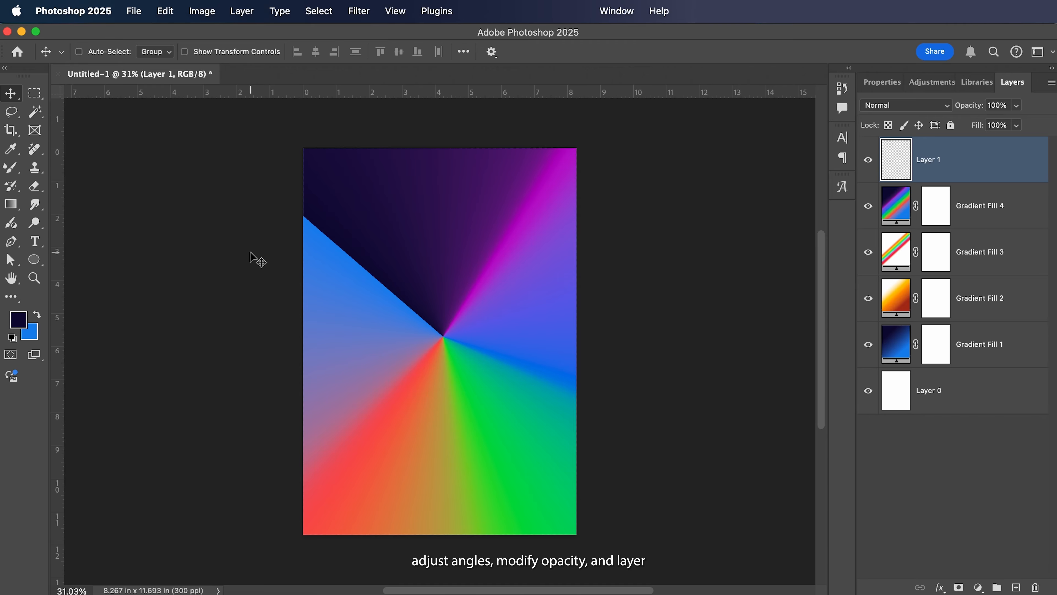
key("g")
right_click(412, 200)
double_click(451, 245)
left_click(310, 52)
left_click_drag(443, 341, 481, 468)
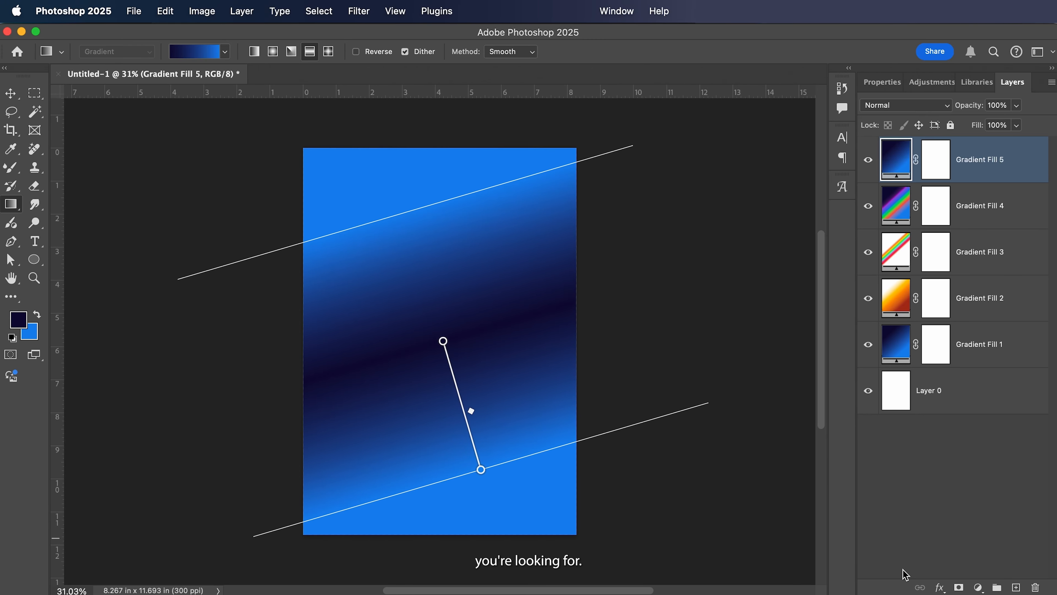
Add a new layer, and set the foreground color to white and the background color to dark navy.
left_click(1016, 587)
left_click(19, 320)
left_click_drag(573, 195, 534, 138)
left_click(883, 185)
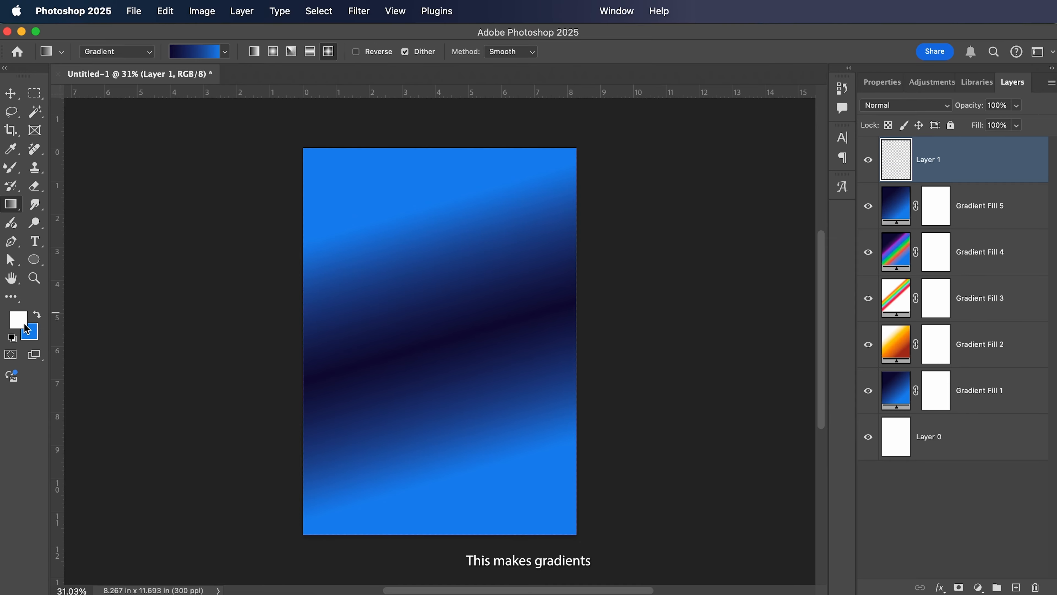
left_click(30, 332)
left_click(774, 256)
left_click(714, 317)
left_click(892, 183)
Draw a diamond gradient with the first Basics preset and stretch it from the page center down to the page's lower edge.
left_click_drag(390, 226, 406, 255)
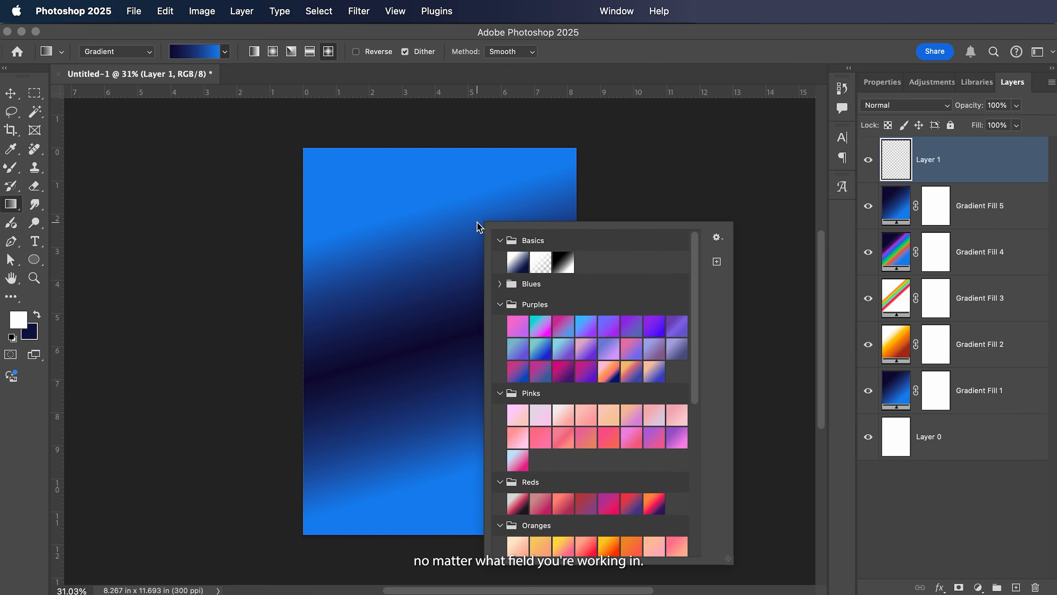
left_click(286, 261)
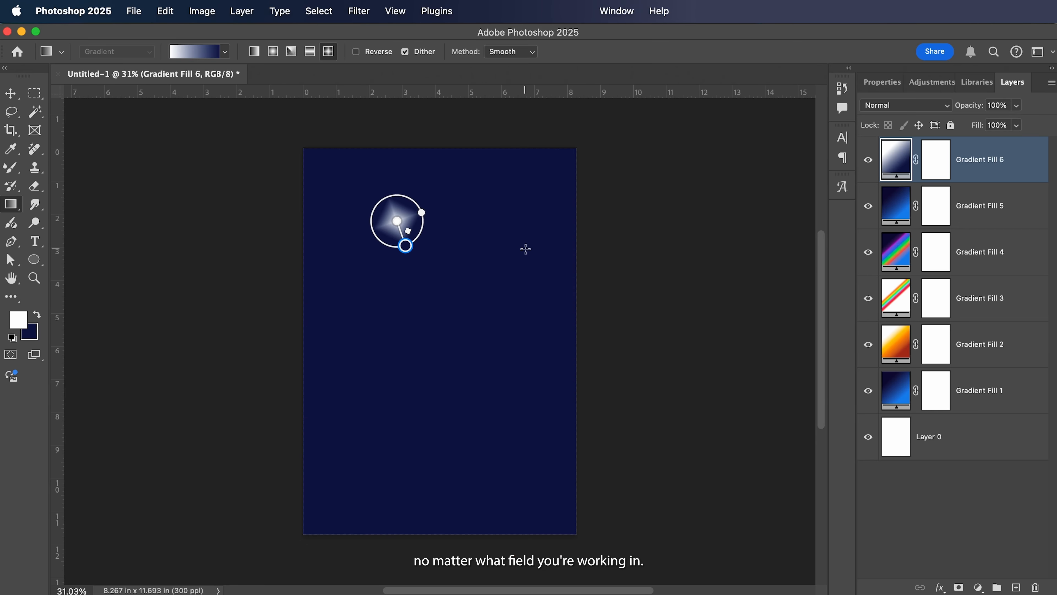
left_click_drag(401, 220, 440, 296)
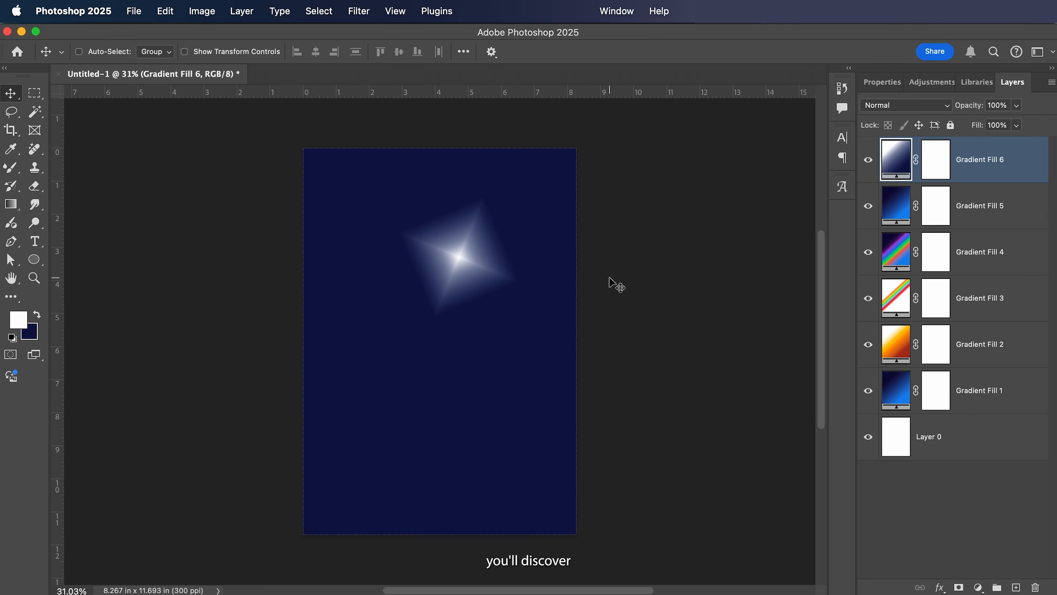
key("g")
left_click_drag(444, 362, 442, 543)
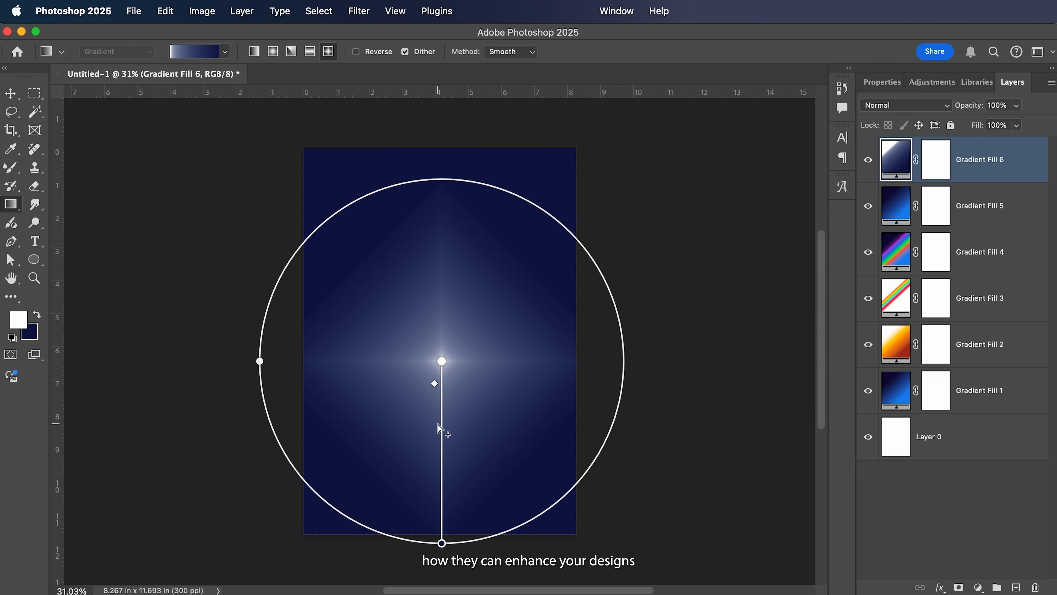
Add red, green and yellow color stops to the diamond gradient between its white center and dark navy edge.
double_click(442, 409)
left_click(747, 208)
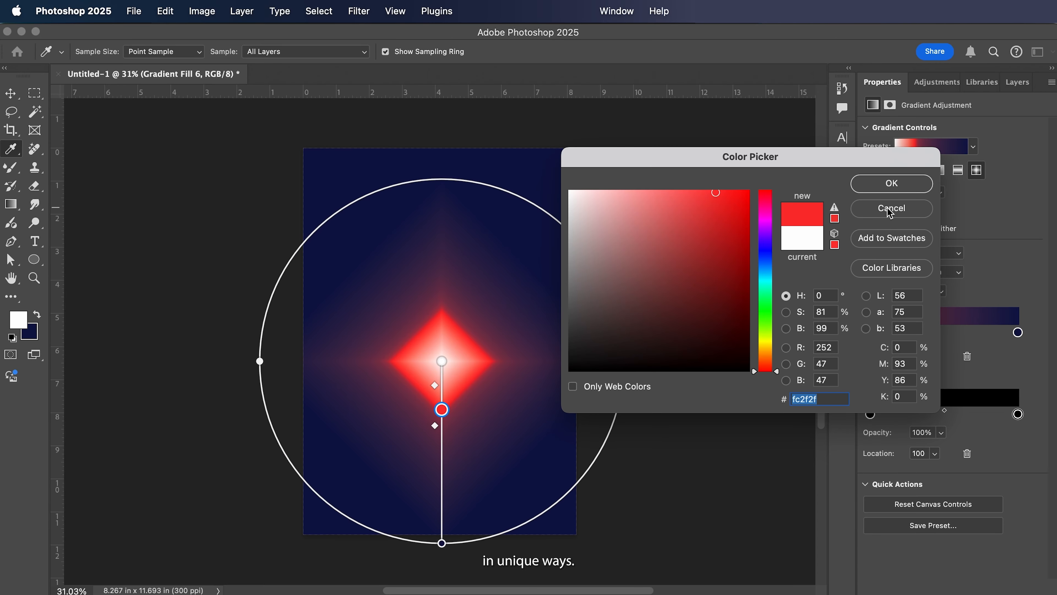
left_click(890, 182)
left_click(945, 332)
double_click(945, 332)
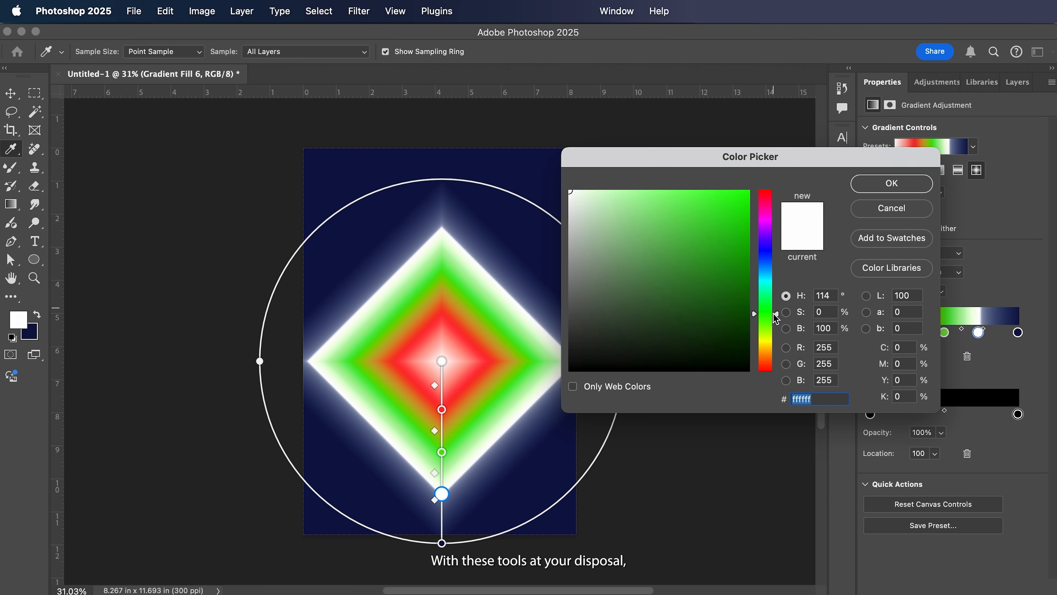
left_click(731, 223)
left_click(736, 191)
left_click(766, 348)
key("Return")
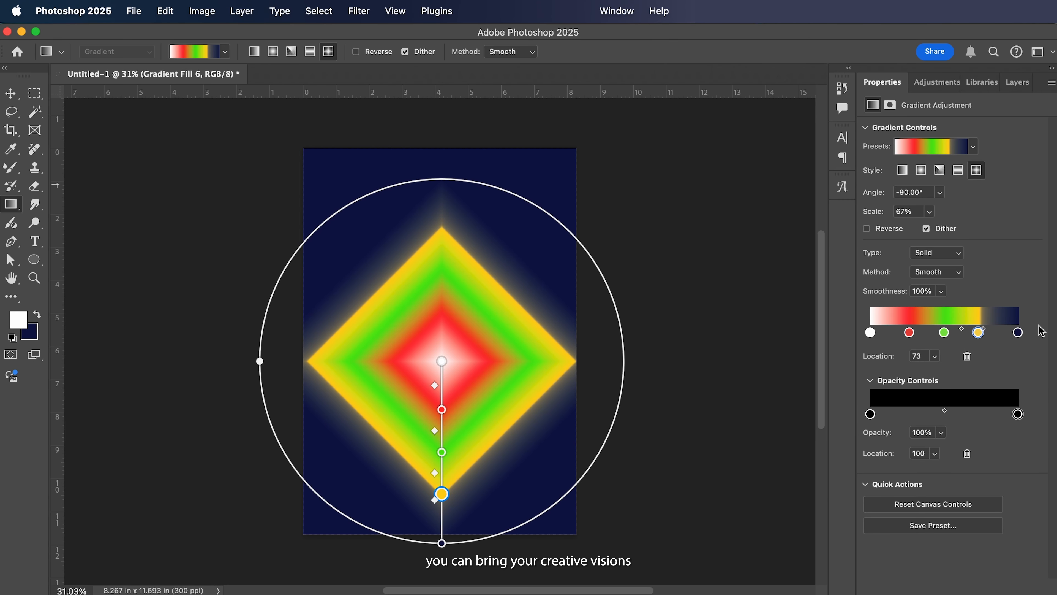
Rework the diamond gradient into a white, pure red and dark navy blend with a single red stop between the end colors.
double_click(1018, 332)
left_click(891, 208)
left_click_drag(984, 329, 936, 333)
double_click(998, 333)
left_click(762, 179)
key("Return")
key("v")
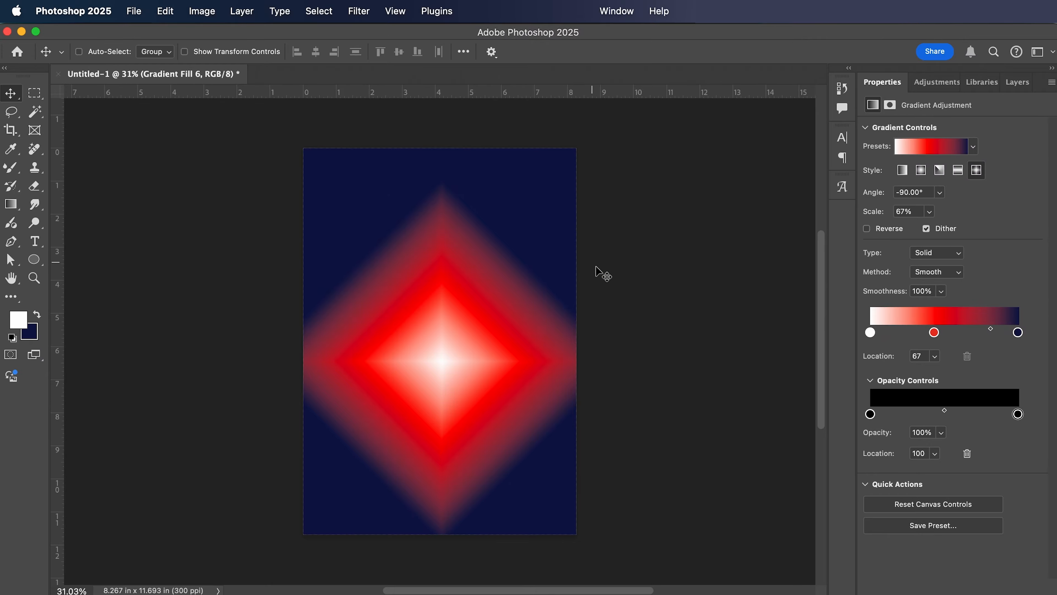
Add a new layer above the gradient fills, reset the foreground and background colors to default, and fill the layer with white.
key("F7")
key("super+shift+alt+n")
left_click(13, 339)
key("shift+alt+bracketleft")
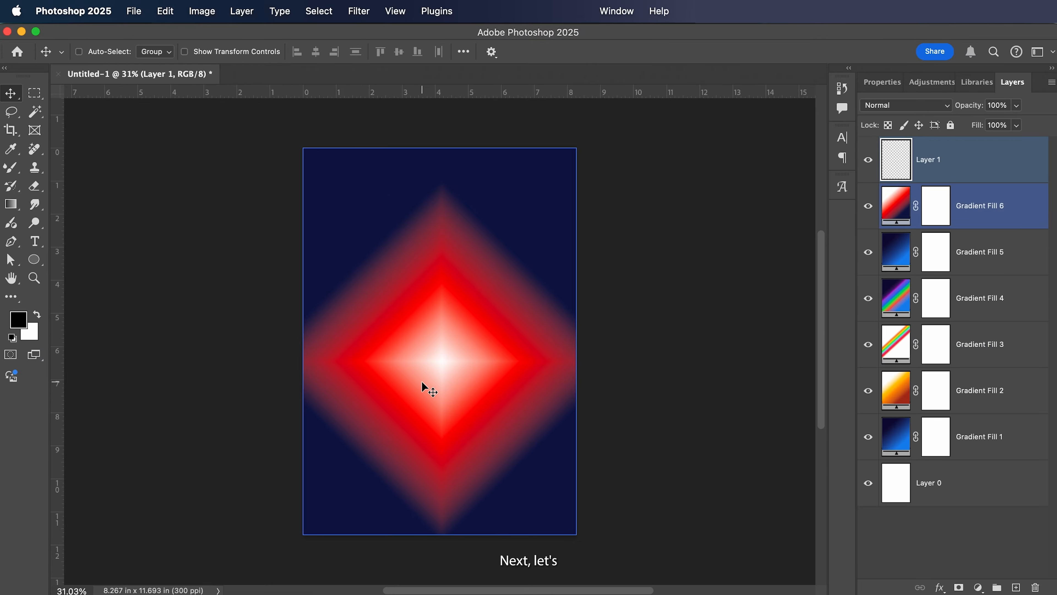
key("alt+bracketright")
key("super+BackSpace")
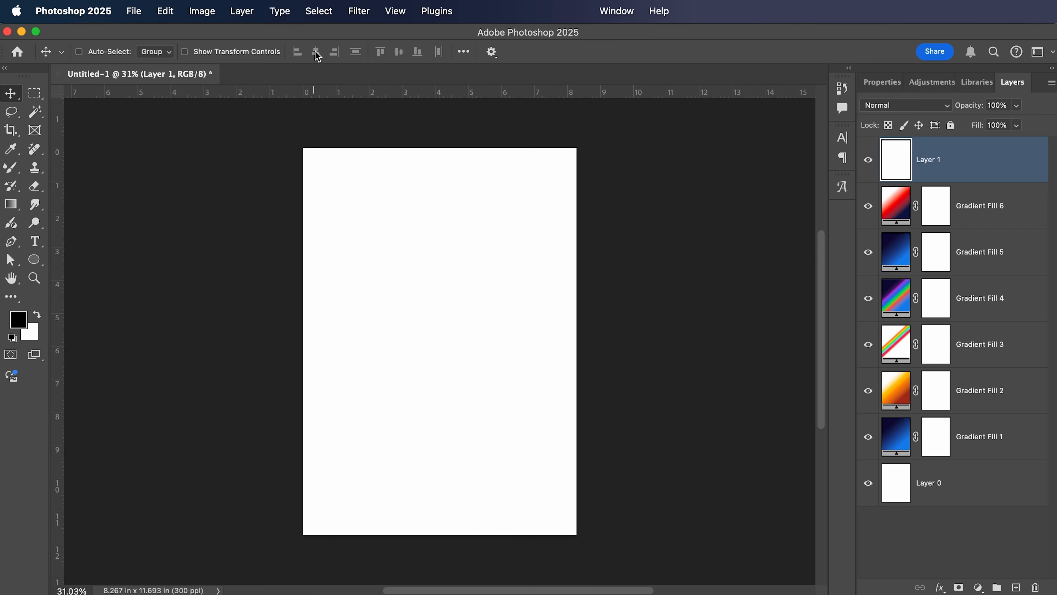
Show the pattern presets and try the Trees patterns as a fill over the white layer, ending with the dense conifer forest pattern.
left_click(615, 13)
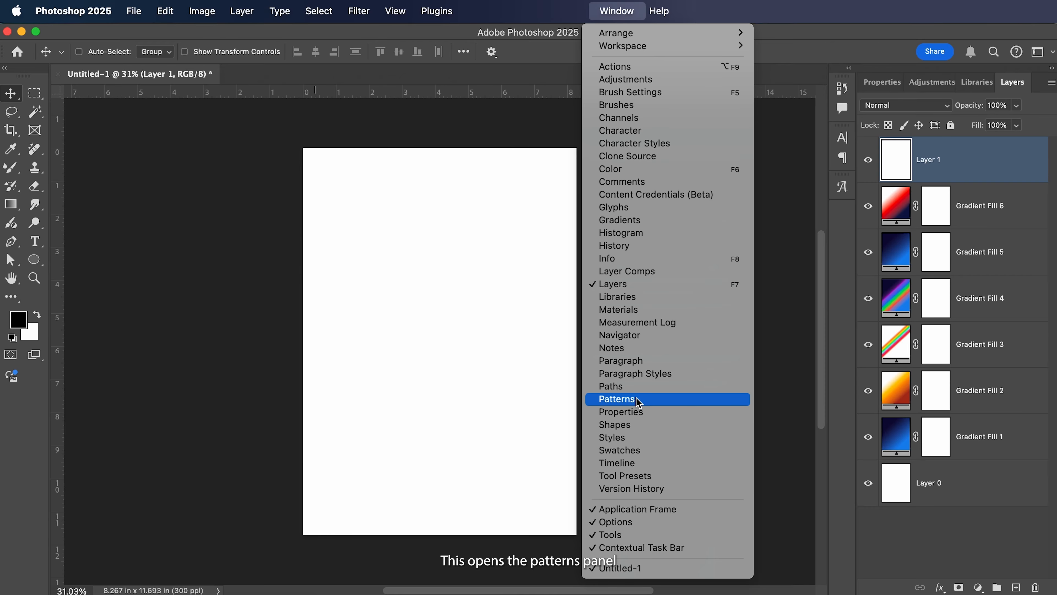
left_click(618, 400)
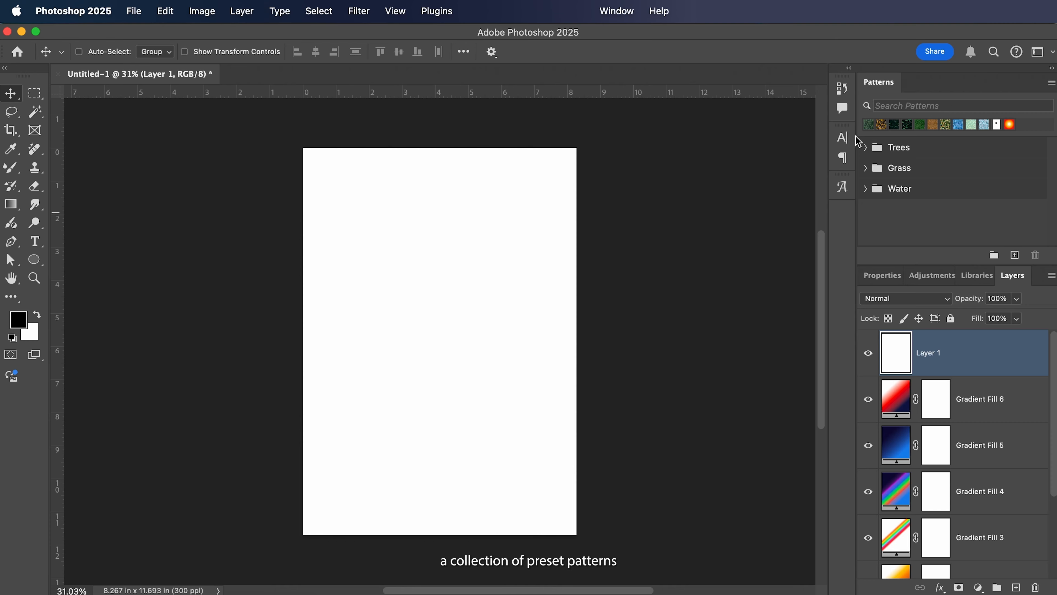
left_click(865, 147)
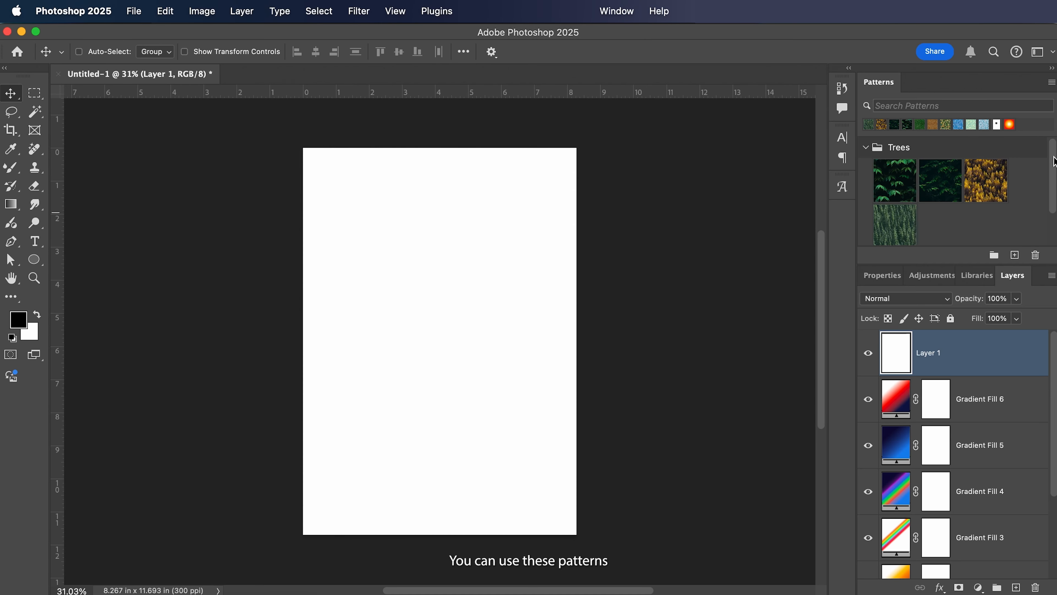
scroll(1053, 175, "down", 2)
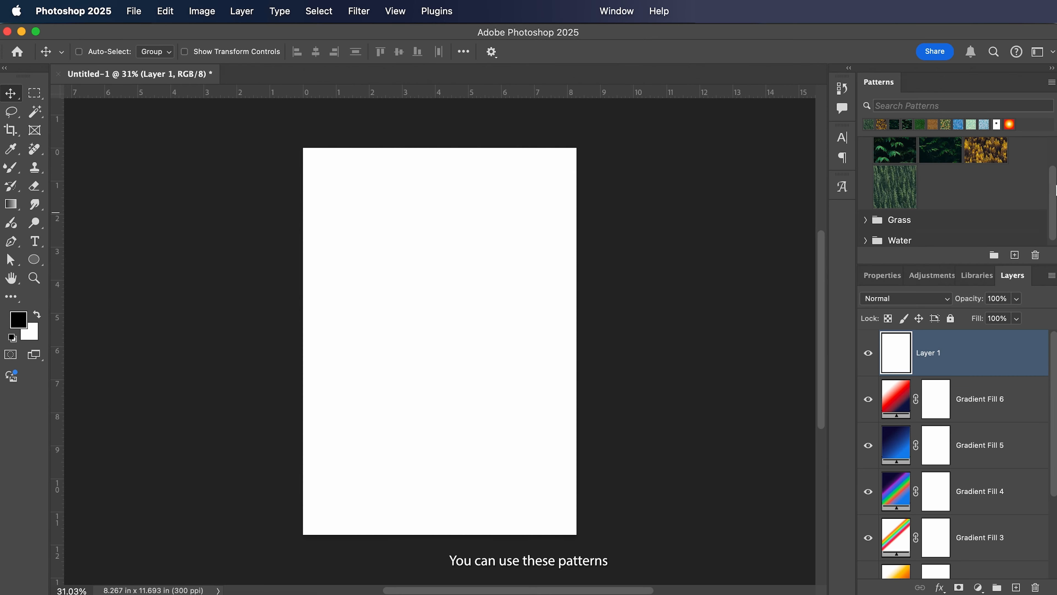
left_click(902, 160)
left_click(948, 158)
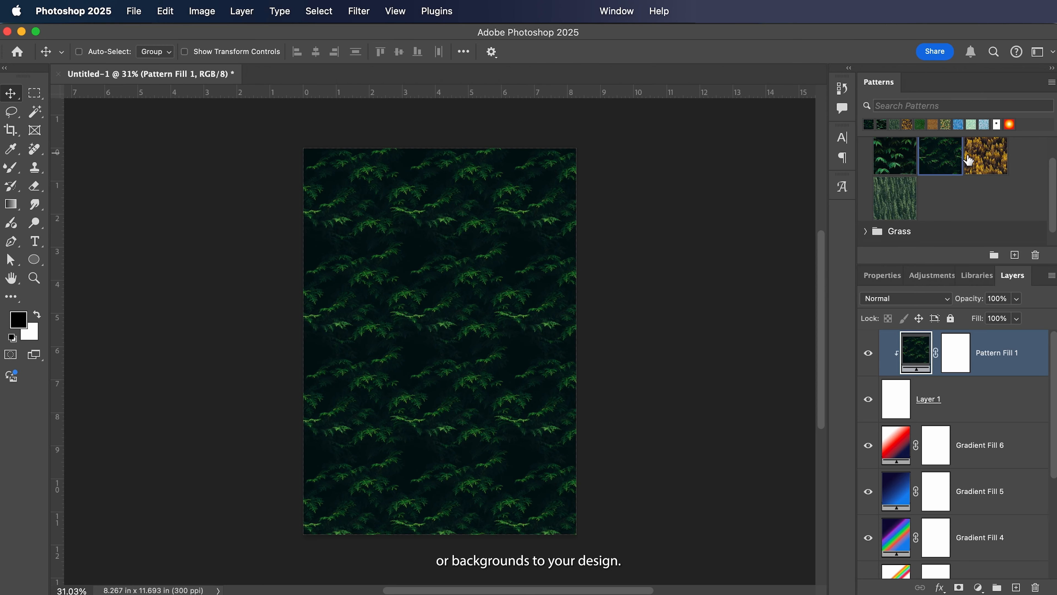
left_click(988, 161)
left_click(887, 199)
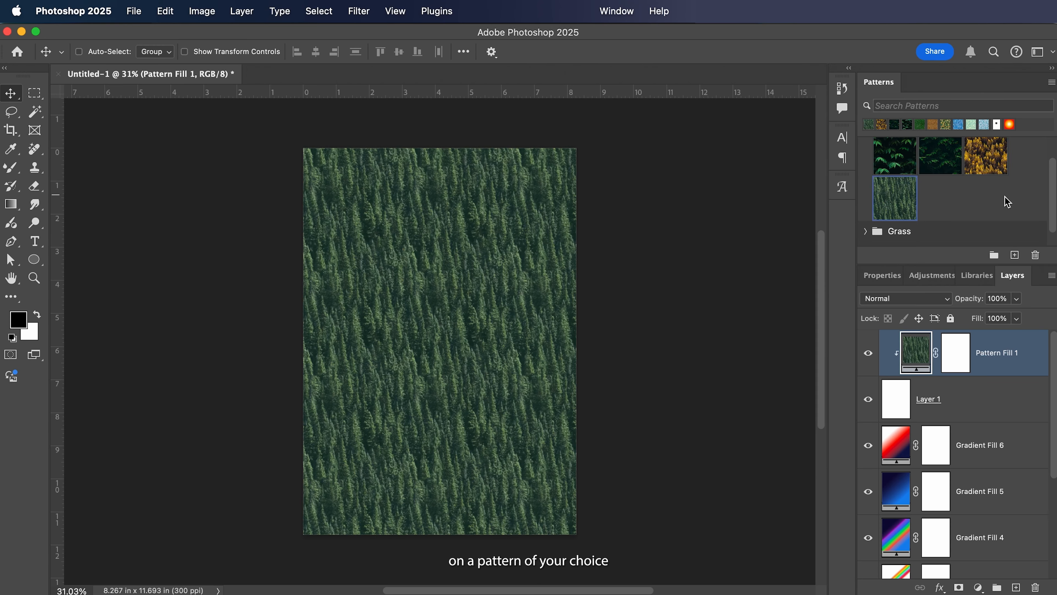
Try each Grass pattern on the pattern fill layer, ending with the plain dark green grass.
left_click_drag(1052, 192, 1053, 207)
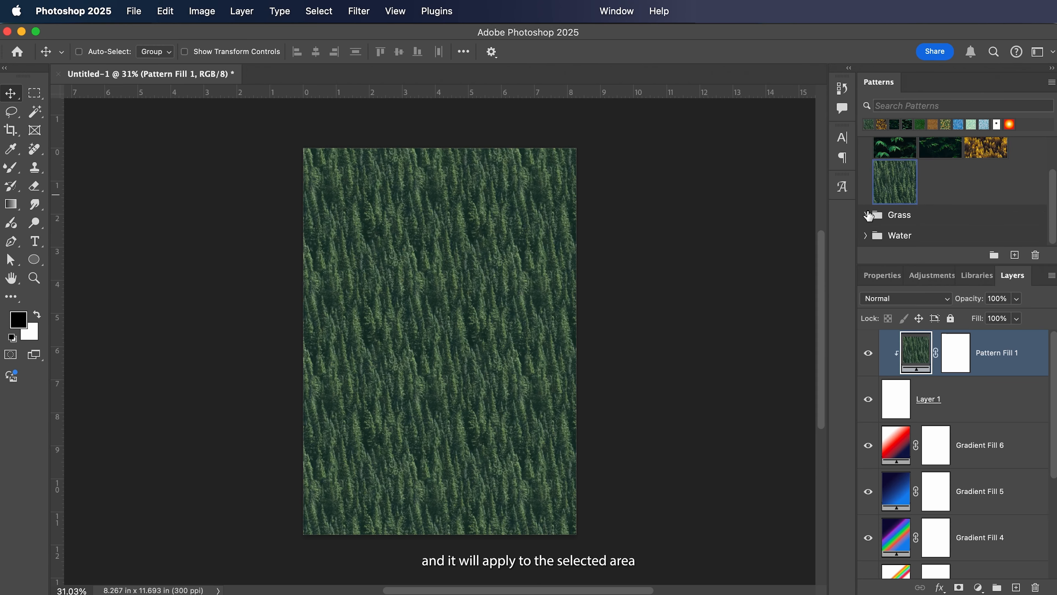
left_click(867, 215)
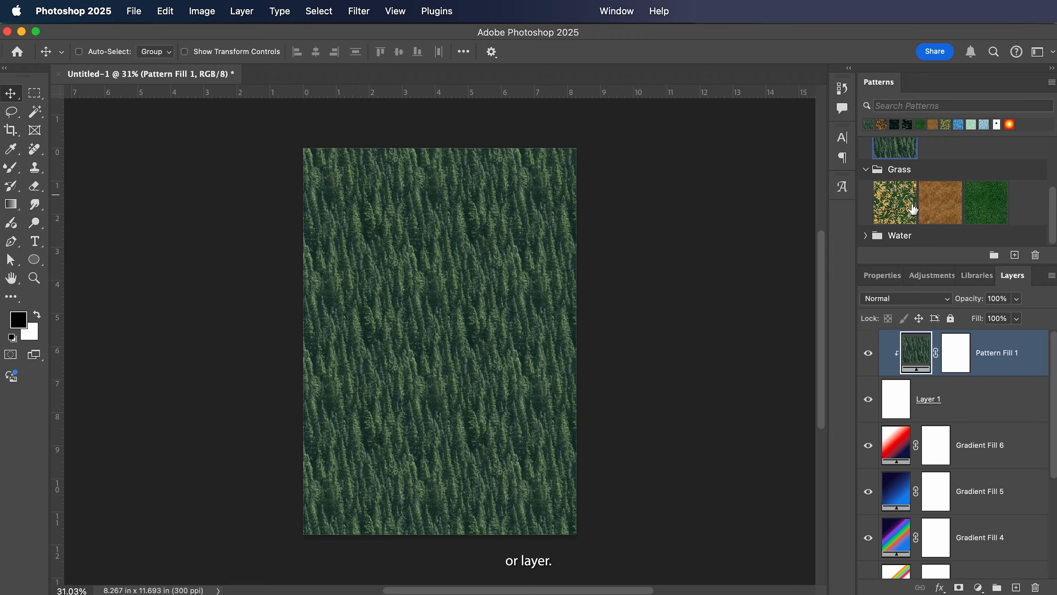
left_click(904, 200)
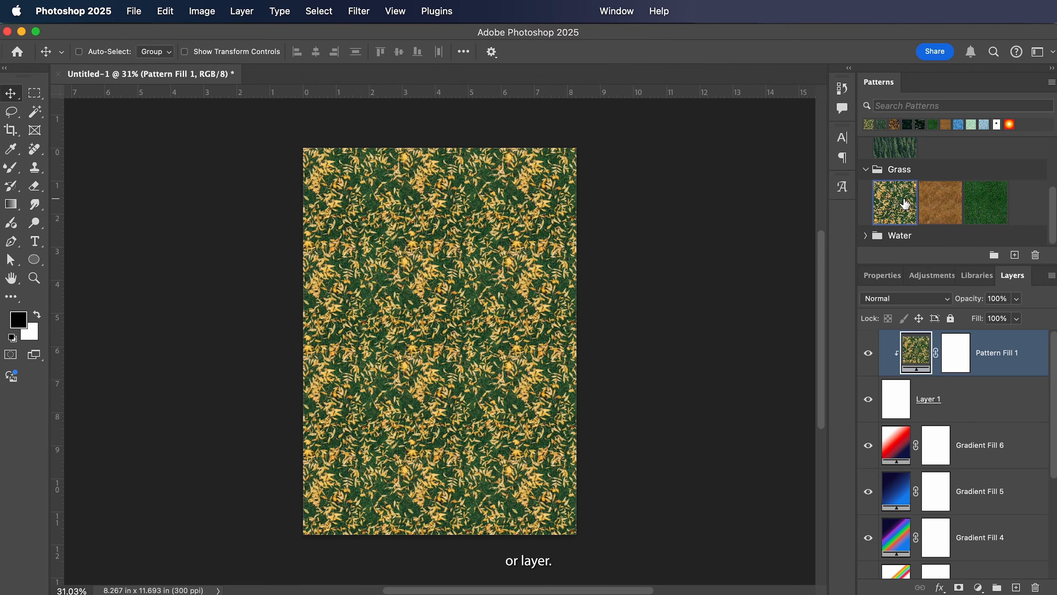
left_click(931, 206)
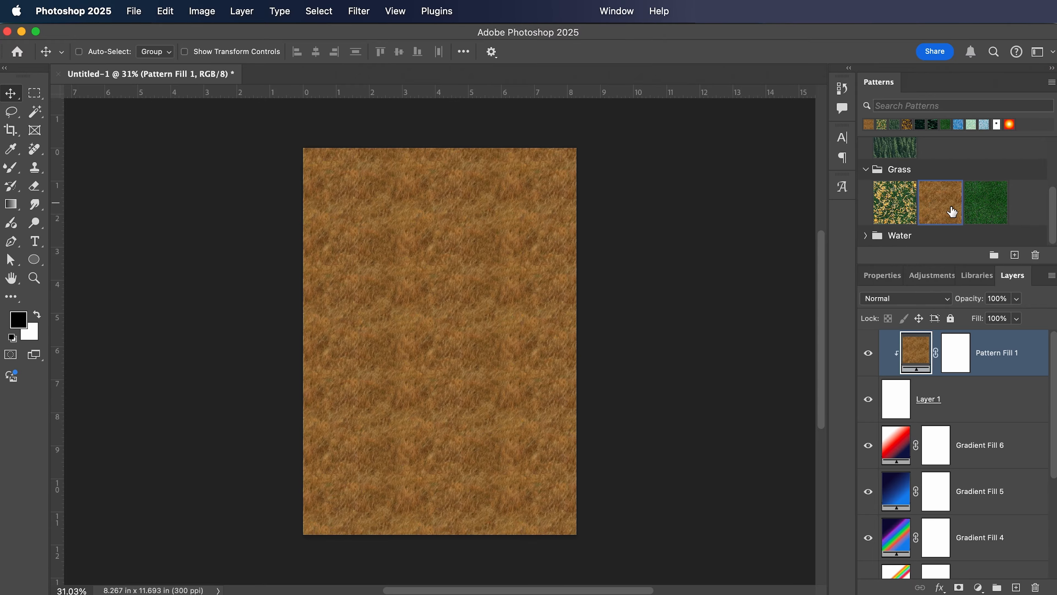
left_click(987, 203)
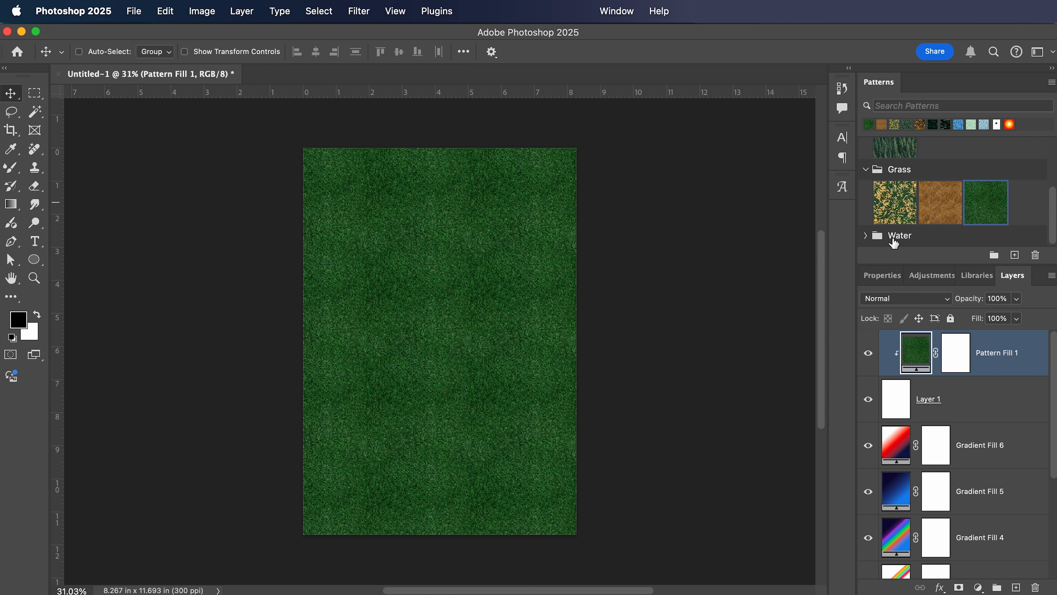
Try each Water pattern on the pattern fill layer, ending with the pale blue rippled pool water.
left_click(866, 235)
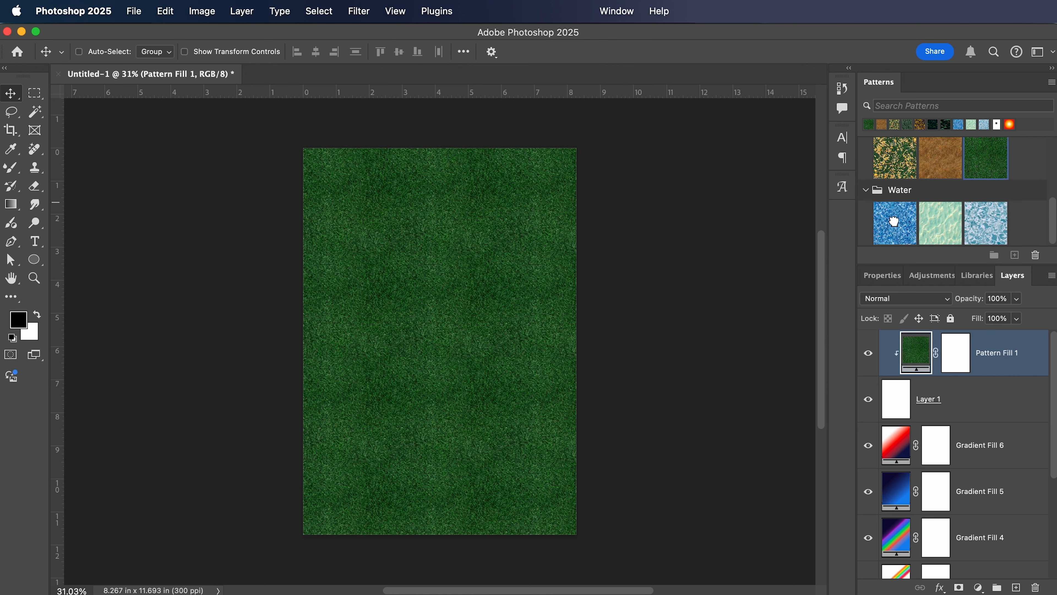
left_click(894, 221)
left_click(951, 220)
left_click(979, 221)
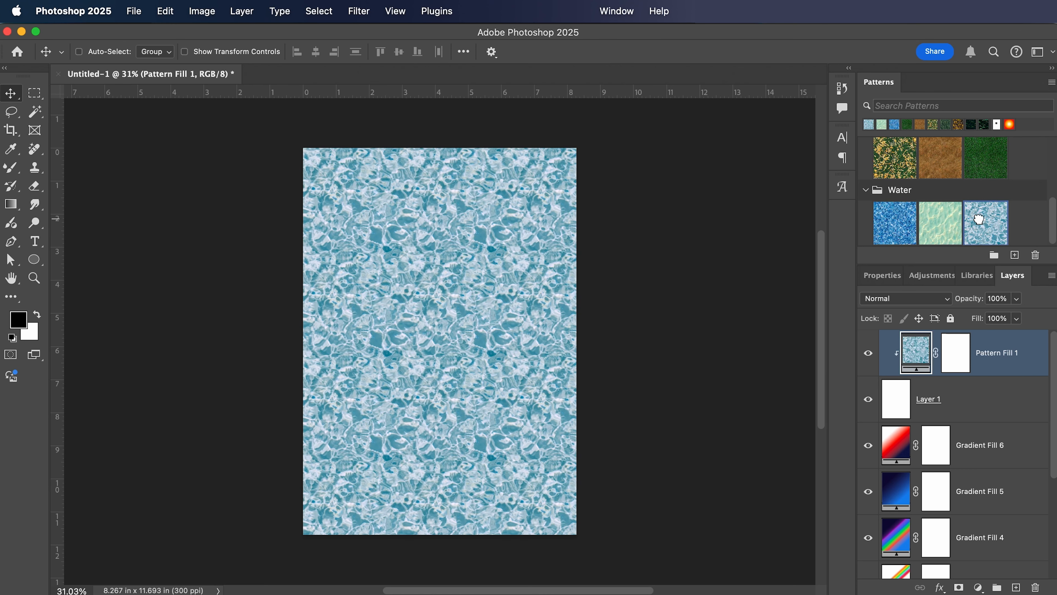
left_click_drag(1055, 216, 1056, 146)
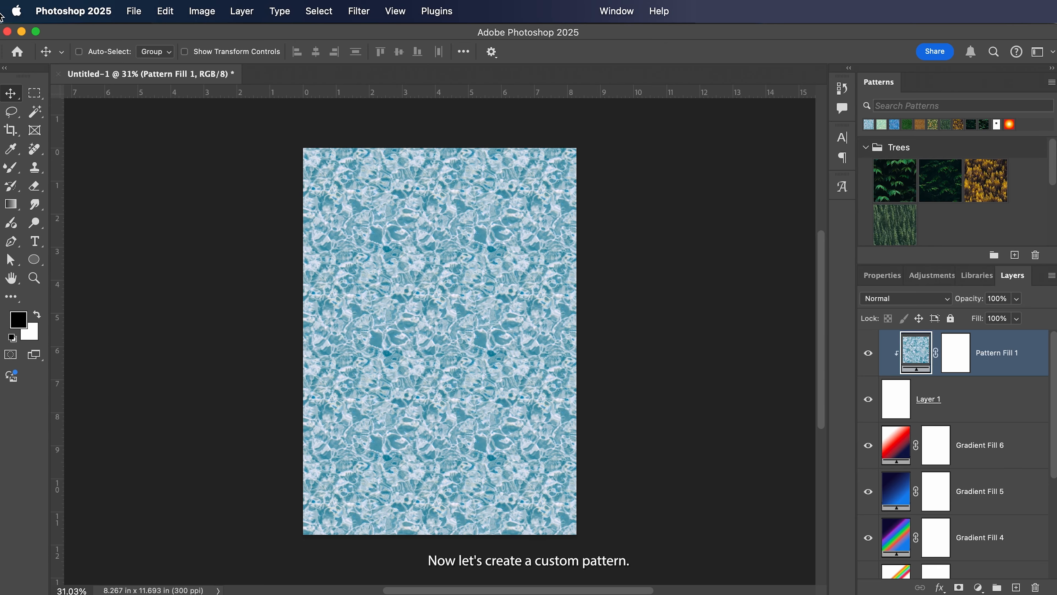
Create a new square document from the recent 1200 x 1200 px, 300 ppi preset with a white background.
left_click(133, 12)
left_click(145, 30)
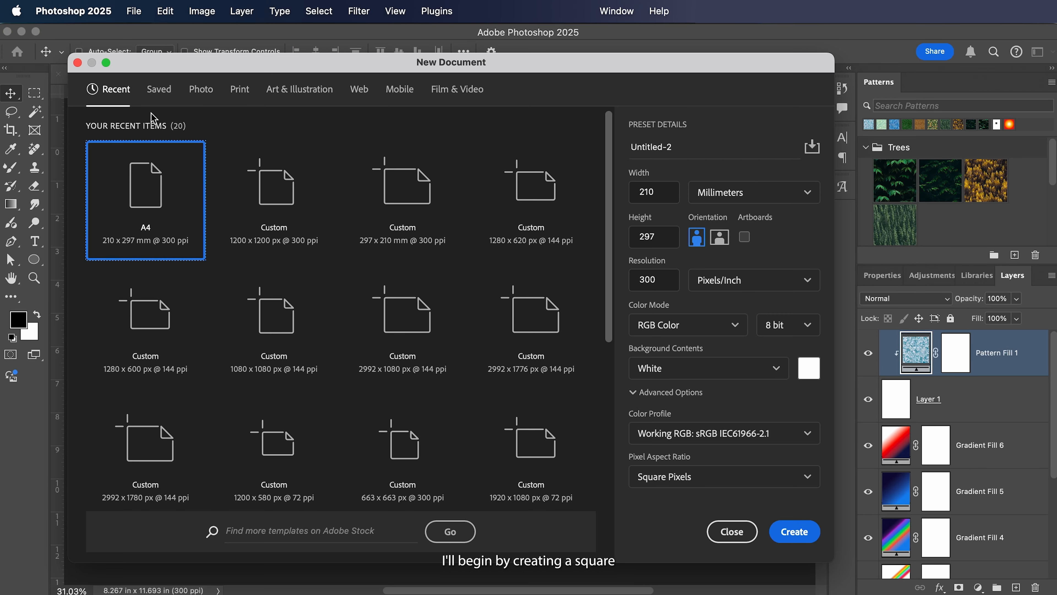
left_click(308, 192)
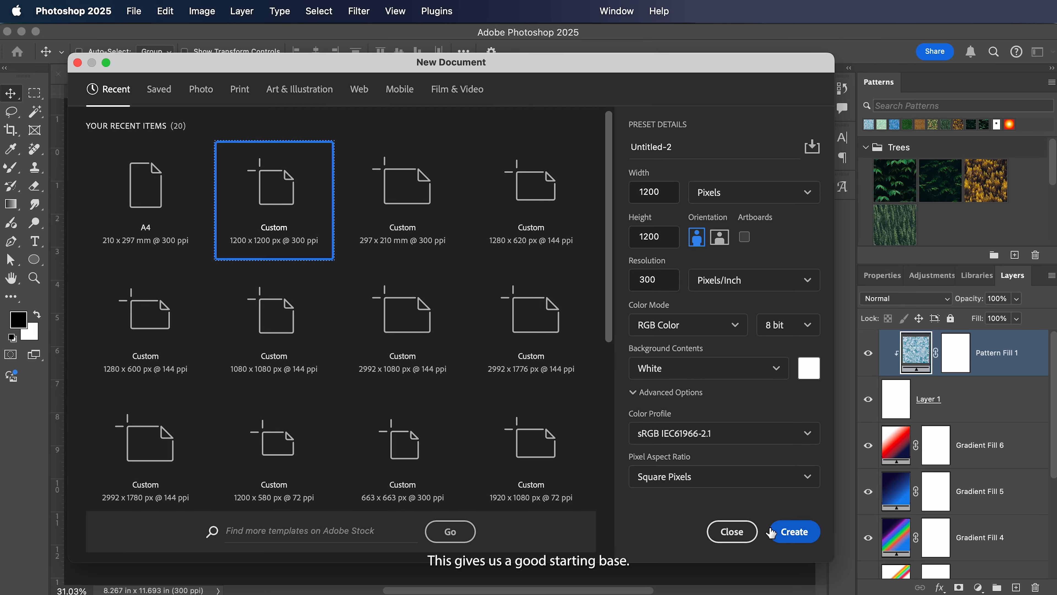
left_click(787, 540)
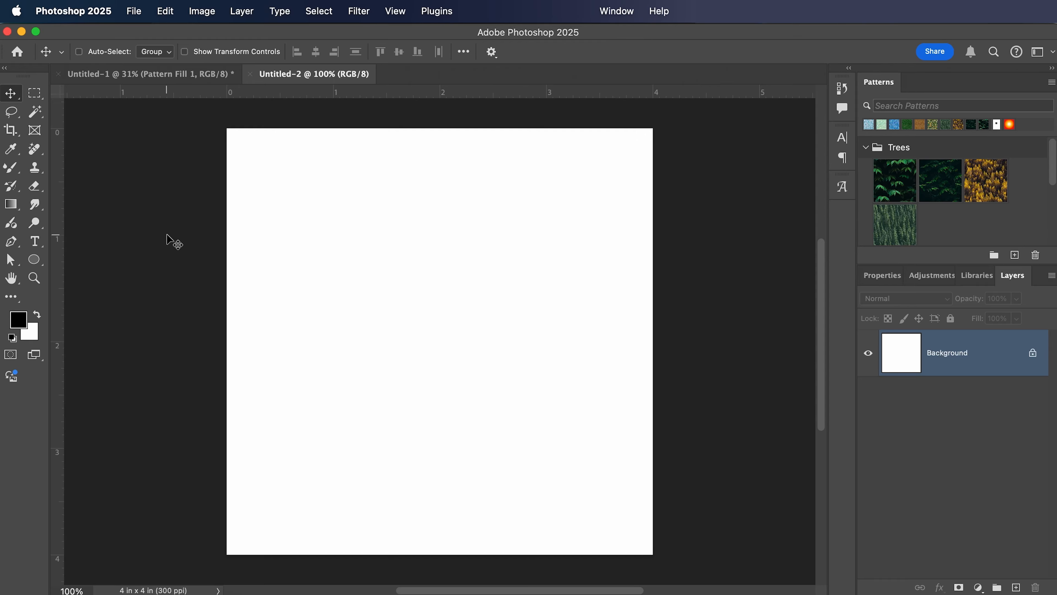
Draw a radial gradient in white, red and dark navy from the square canvas's center almost out to its edges.
key("g")
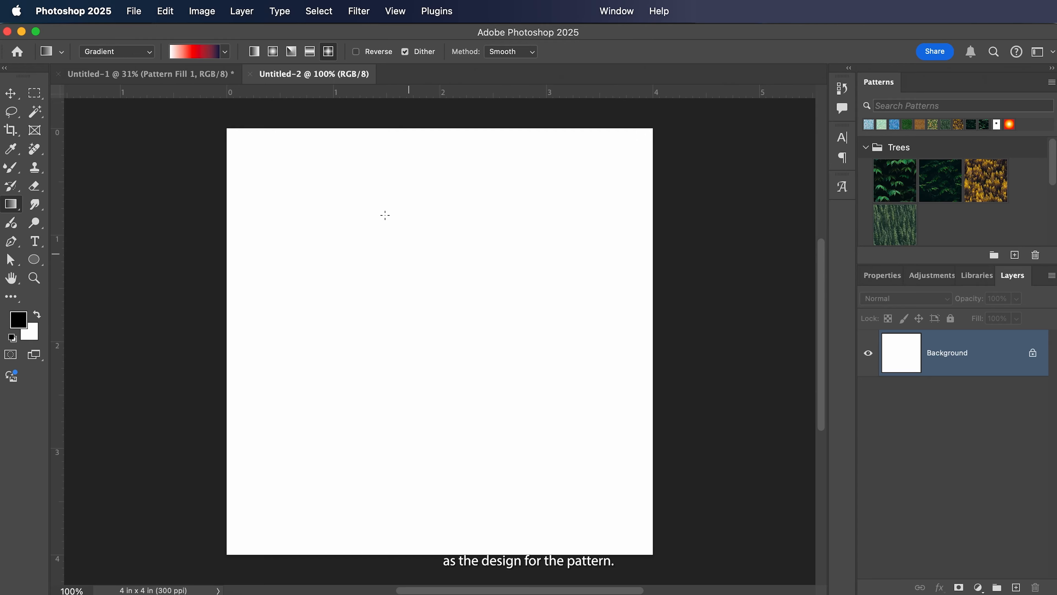
left_click(273, 52)
left_click_drag(439, 326, 551, 515)
mouse_move(459, 367)
left_mouse_down()
mouse_move(482, 330)
mouse_move(461, 381)
mouse_move(458, 372)
left_mouse_up()
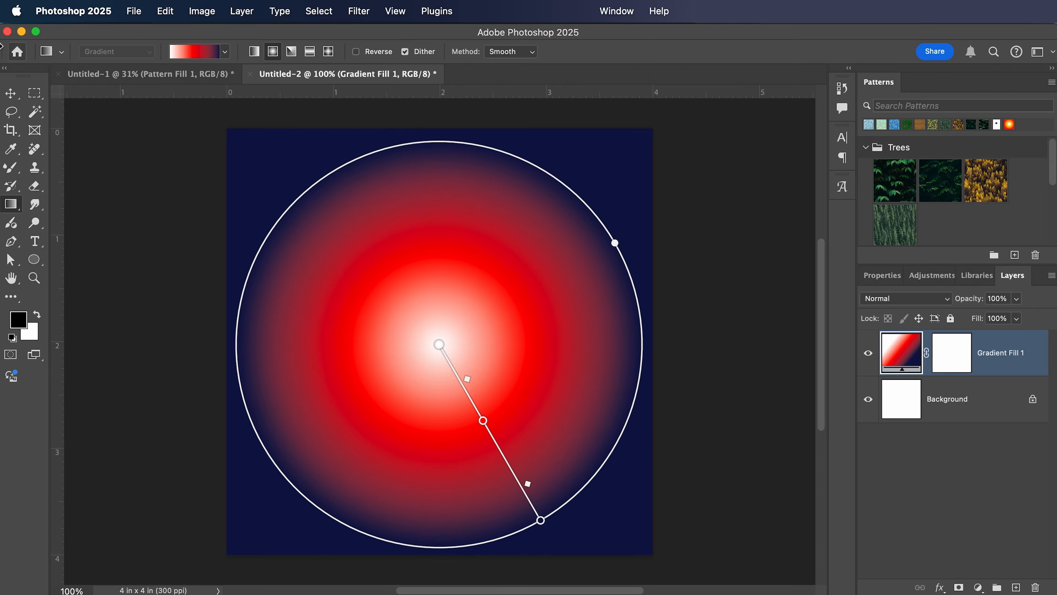
key("v")
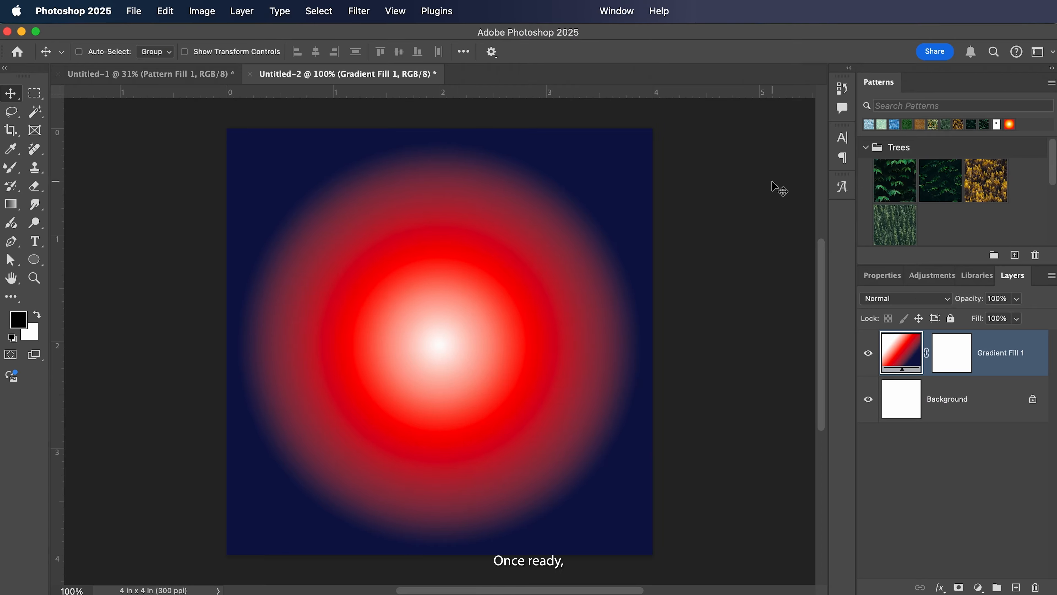
Save the radial gradient artwork as a new pattern preset named "My Pattern".
left_click(1015, 260)
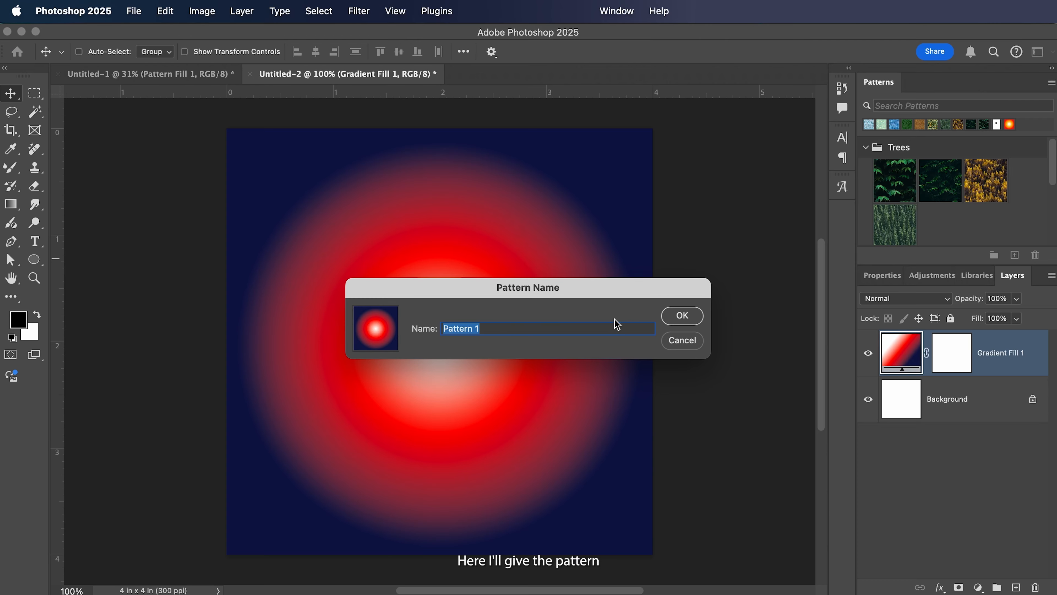
type("My Pattern")
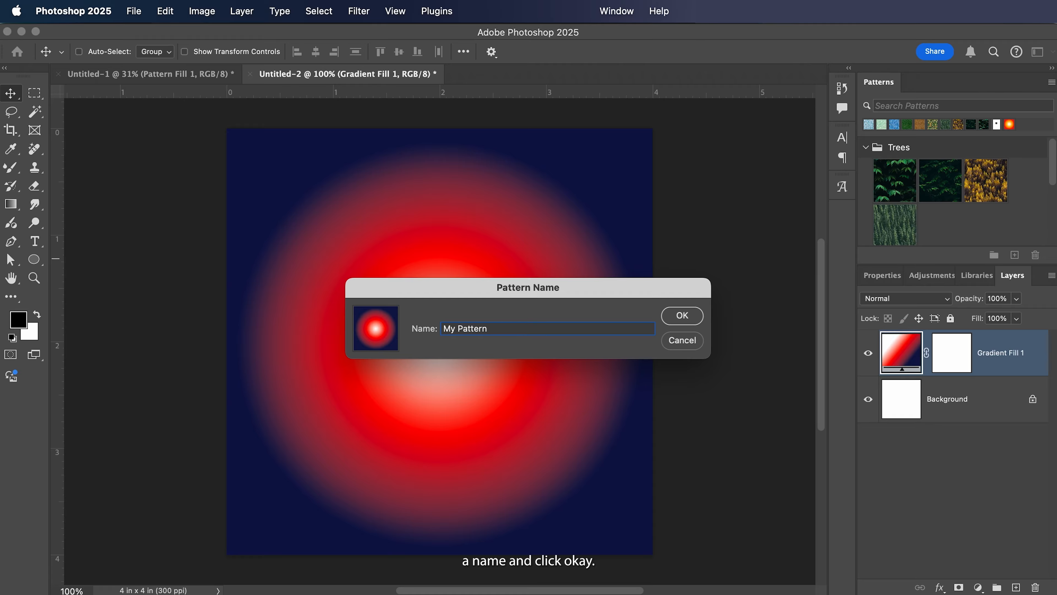
left_click(683, 313)
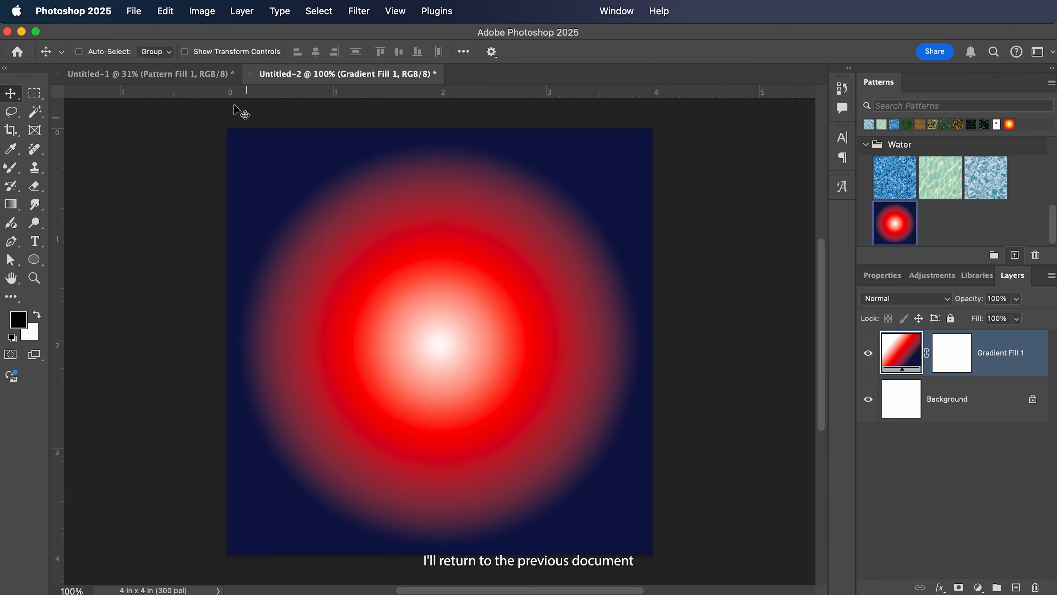
Return to the Untitled-1 document and apply My Pattern to the pattern fill layer.
left_click(148, 70)
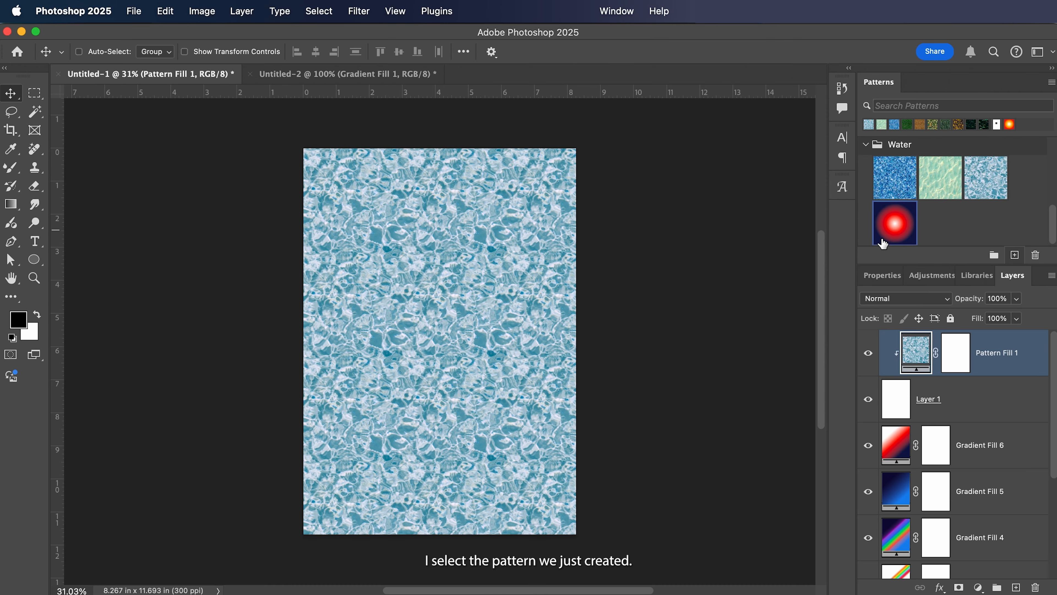
left_click(896, 215)
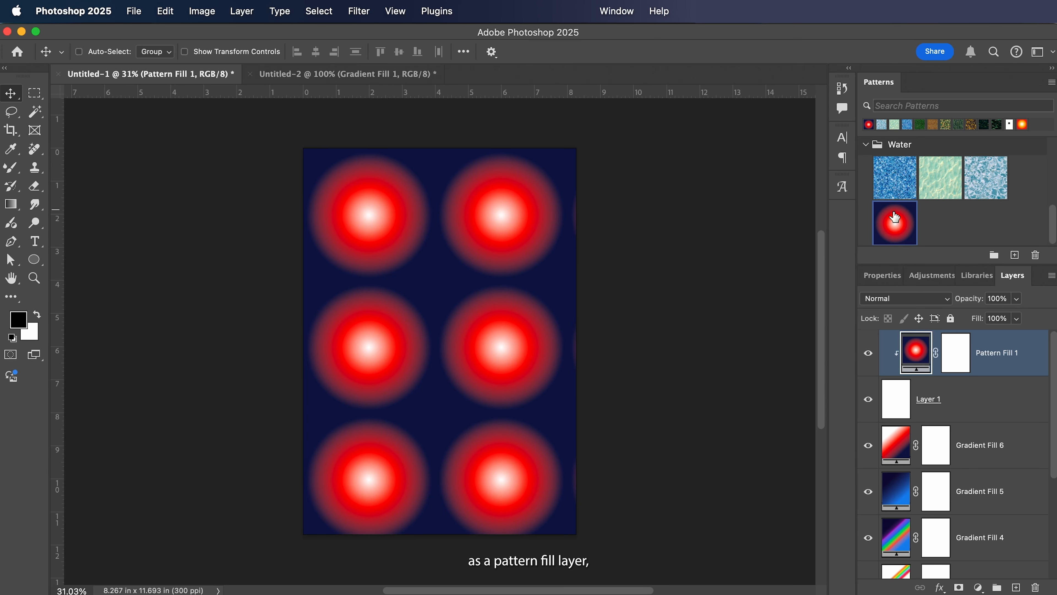
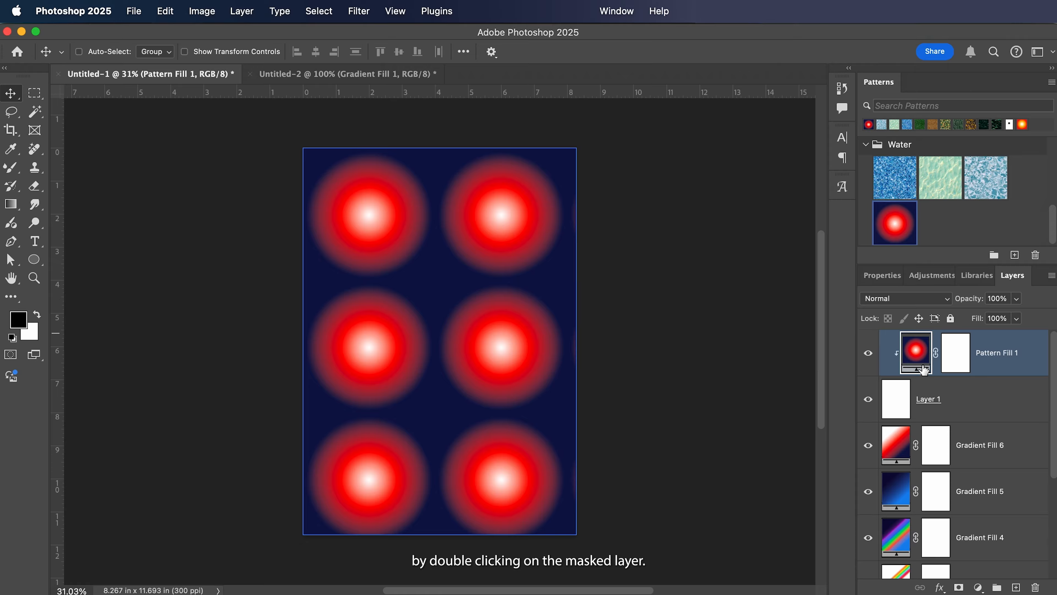
Set the clipped My Pattern fill layer's angle to -49.35° and its scale to 45%.
double_click(918, 354)
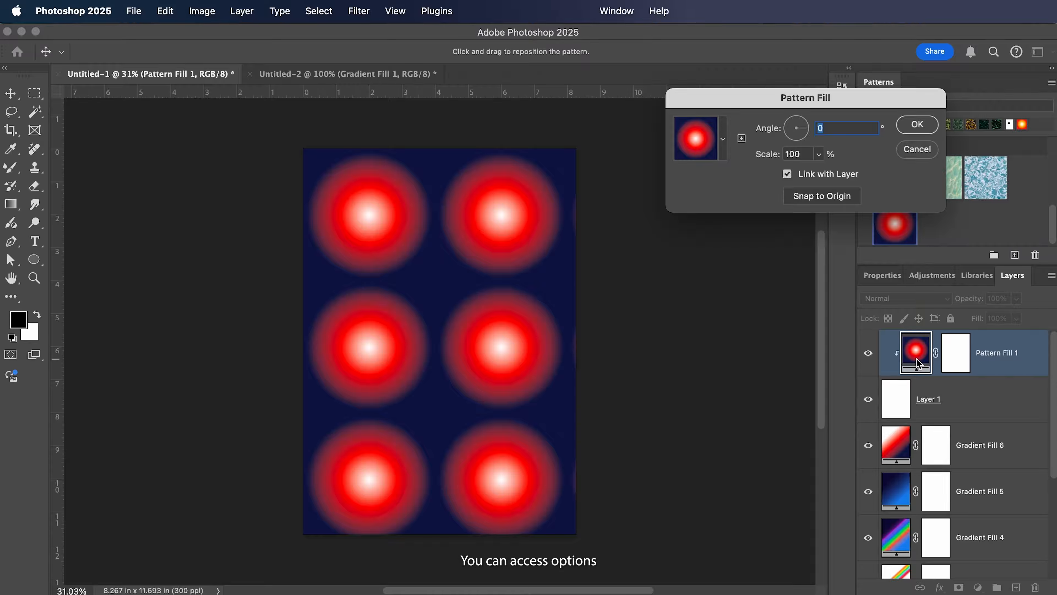
left_click_drag(796, 111, 729, 247)
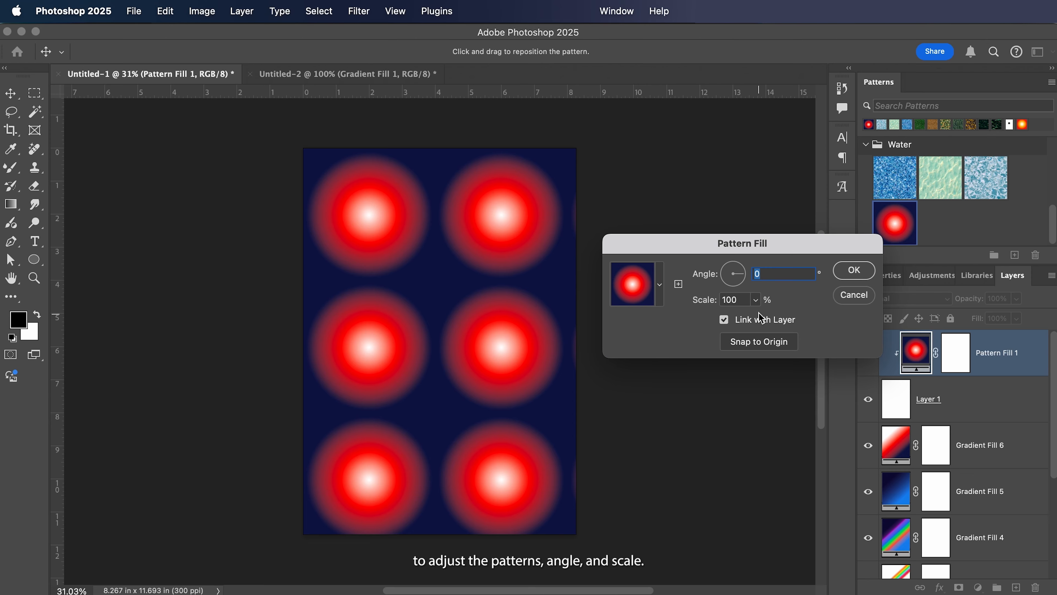
left_click_drag(744, 282, 724, 273)
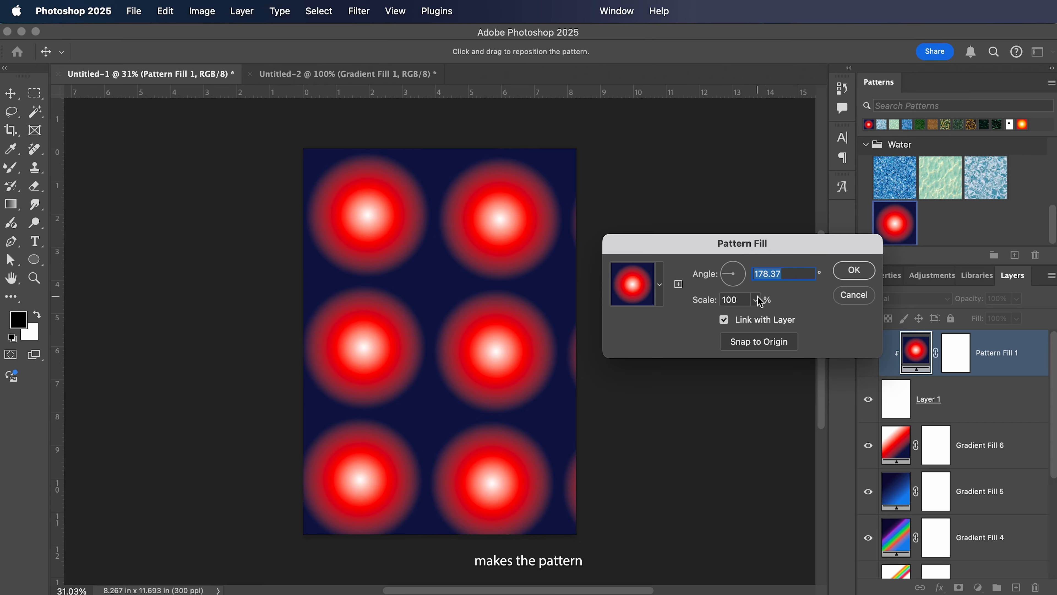
left_click(756, 299)
left_click_drag(755, 319, 752, 318)
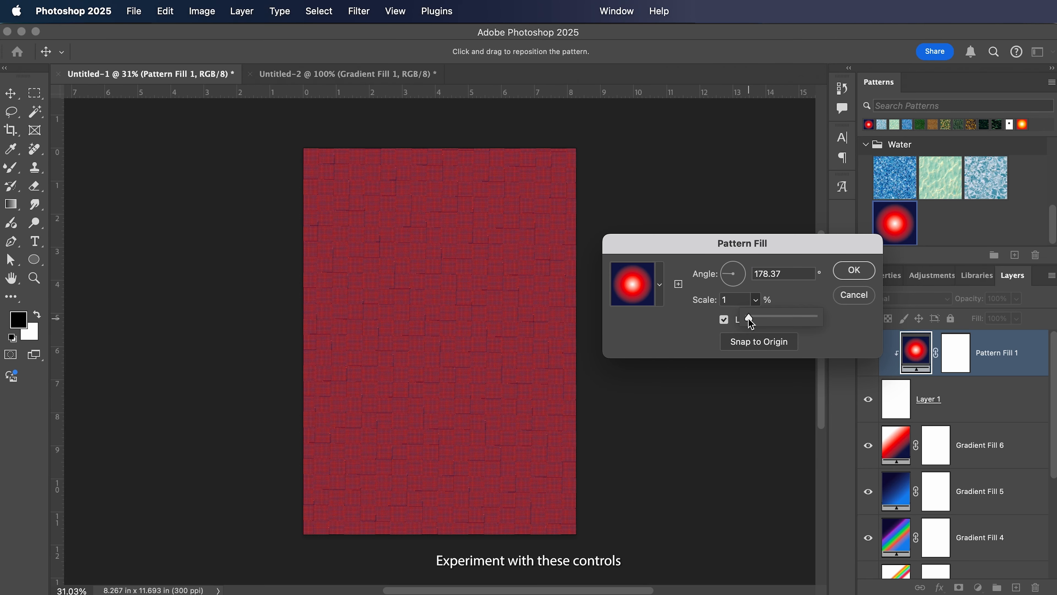
left_click_drag(751, 318, 750, 318)
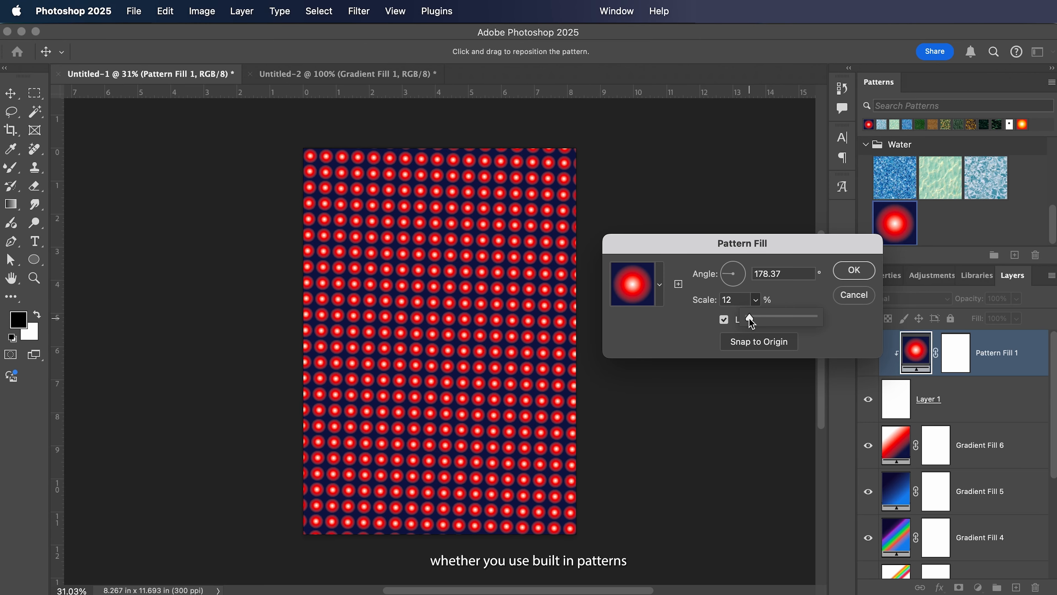
left_click_drag(725, 283, 758, 315)
left_click(756, 301)
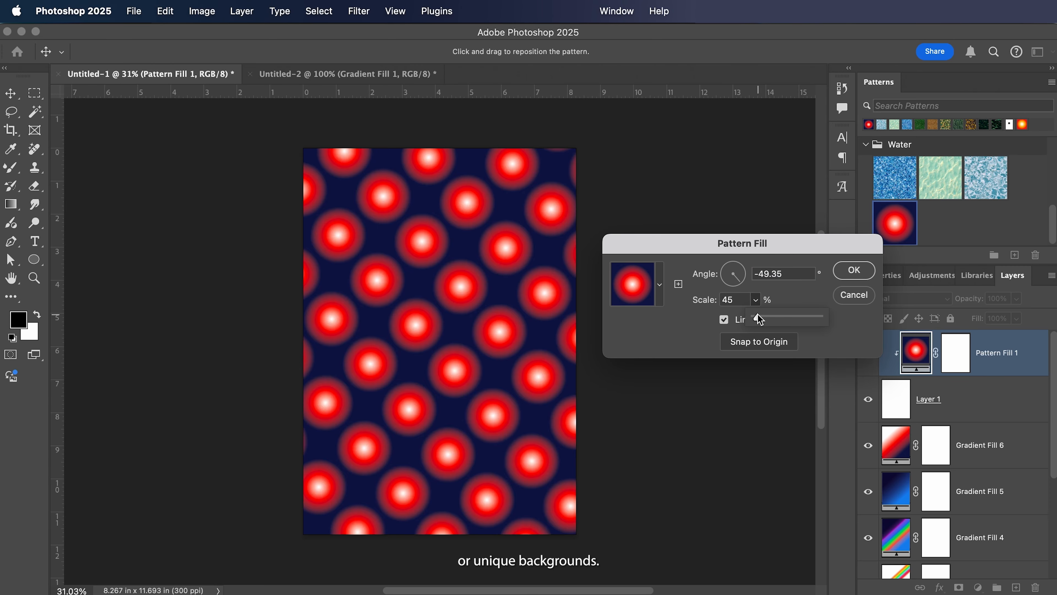
left_click(854, 271)
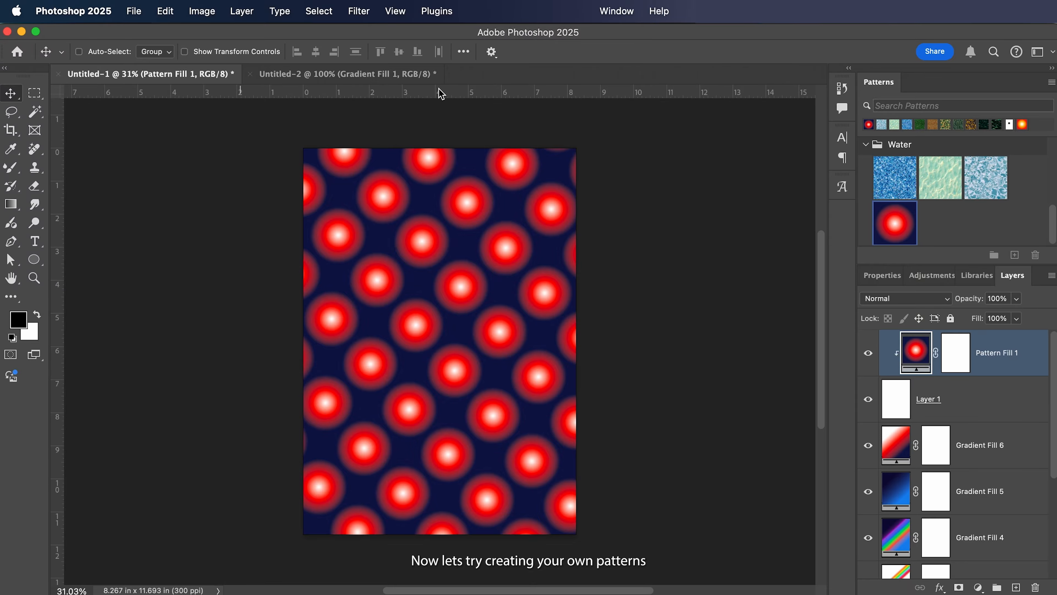
Switch to the Untitled-2 document and place the flower image 450.jpg as an embedded object.
right_click(486, 71)
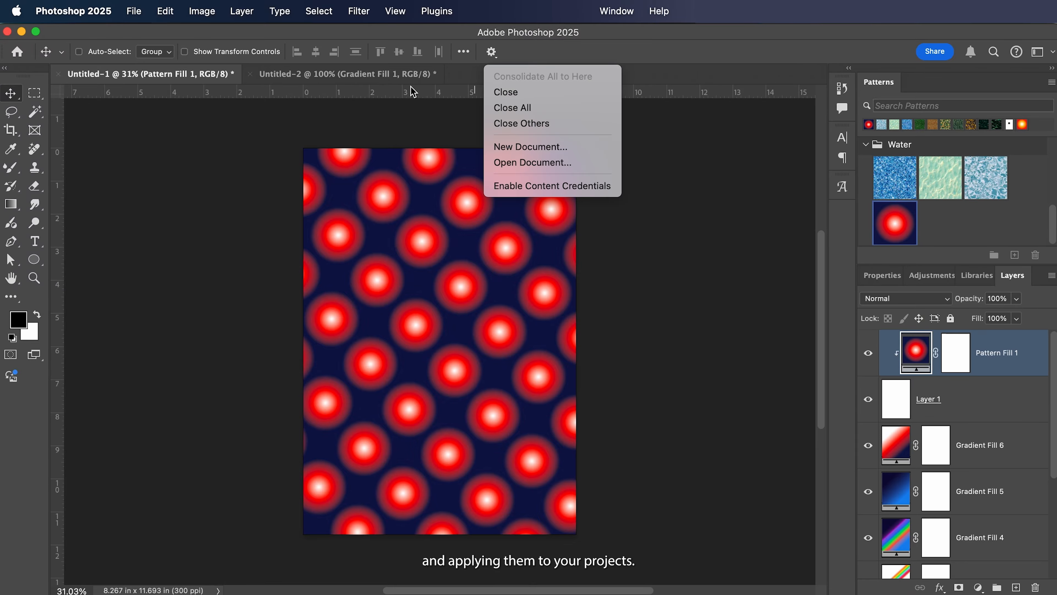
left_click(355, 69)
left_click(355, 70)
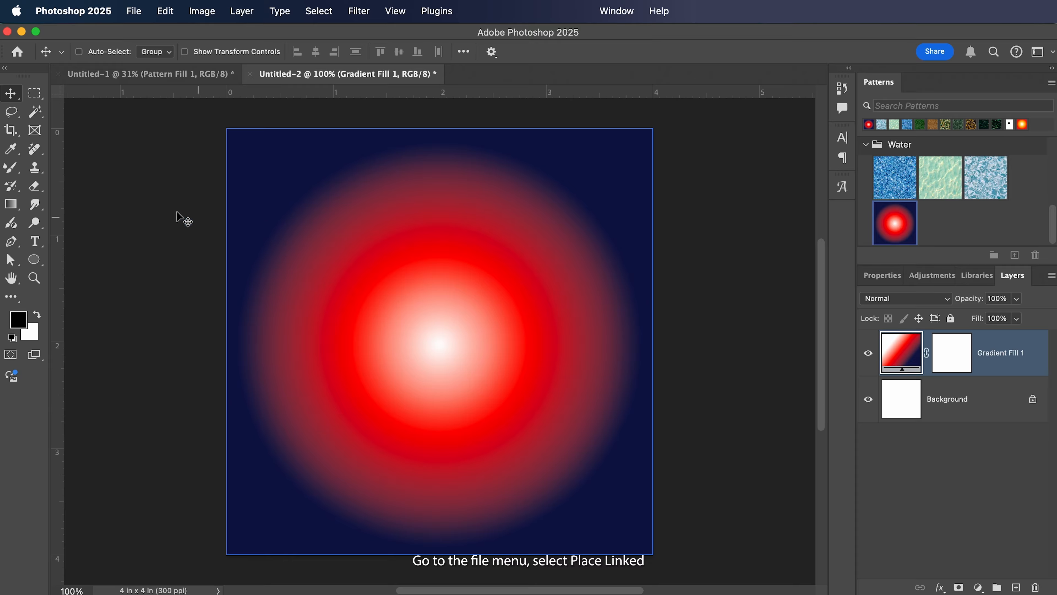
left_click(134, 11)
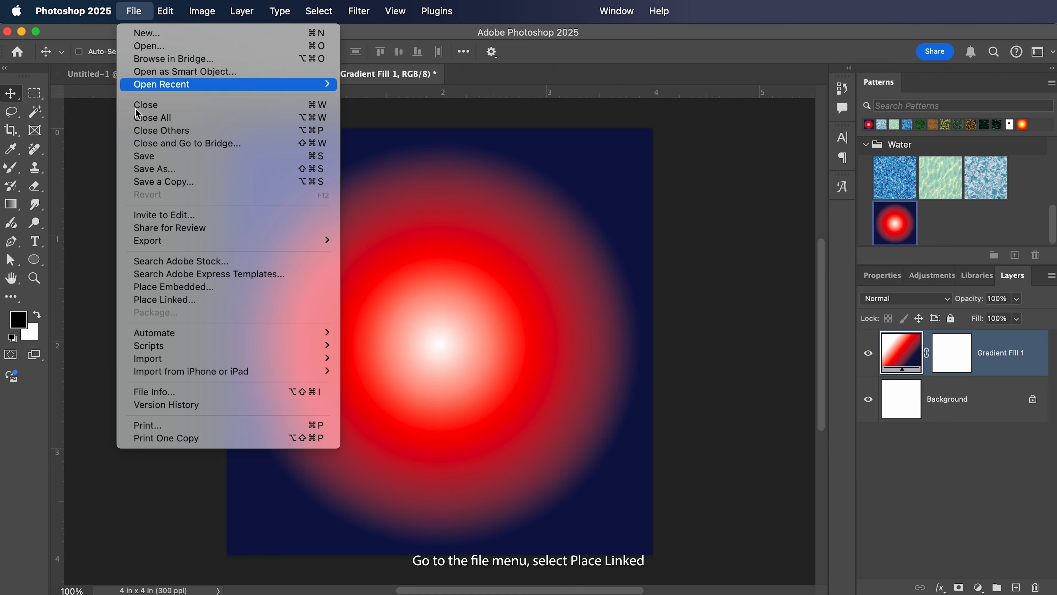
left_click(165, 291)
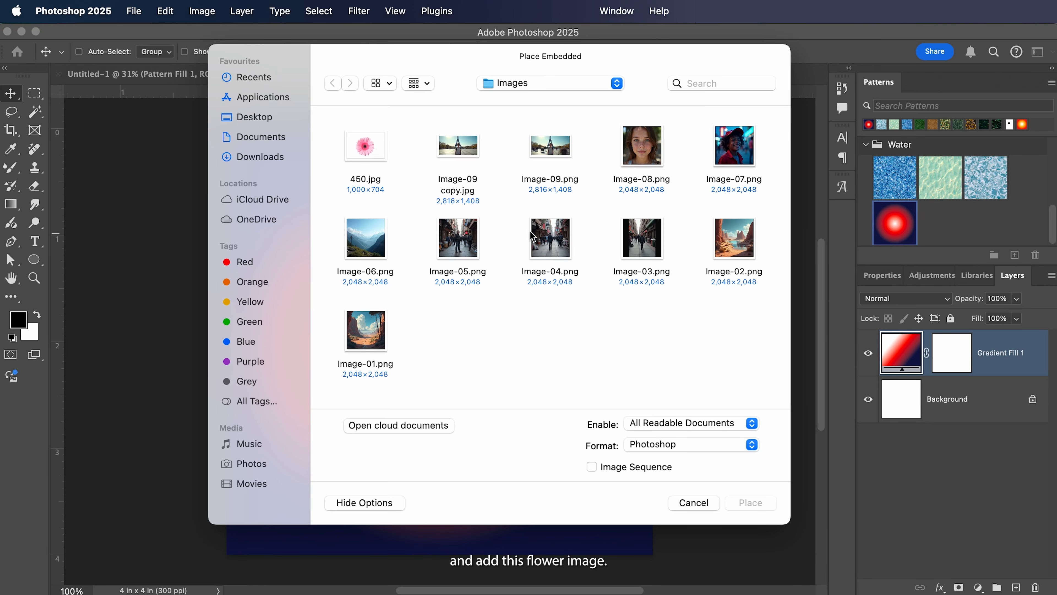
double_click(379, 148)
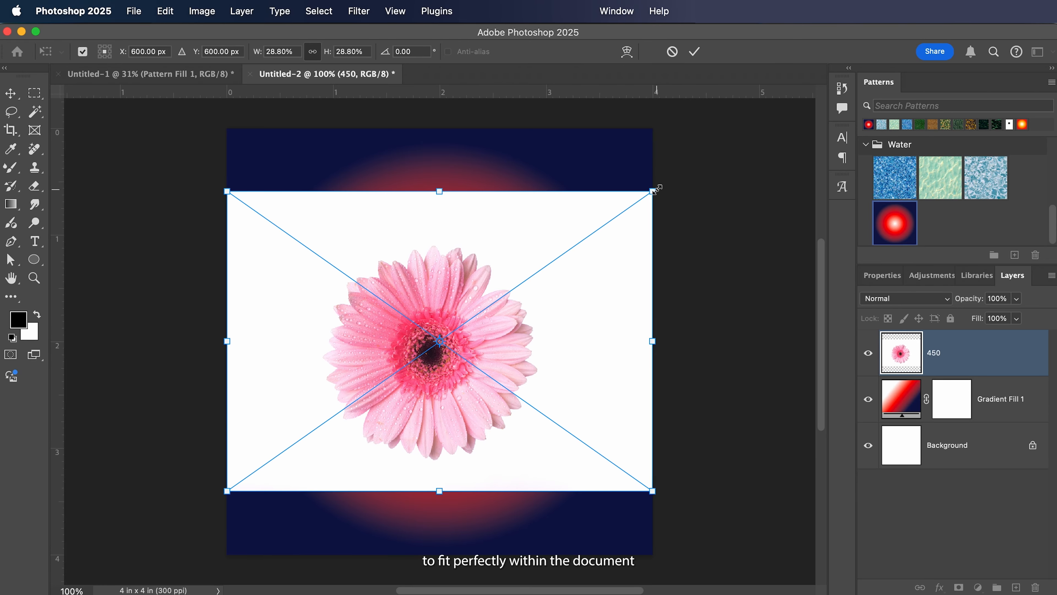
Scale the placed flower image to about 49.5% and position it so the bloom sits centered and fills the square canvas.
left_click_drag(655, 189, 766, 126)
left_click_drag(422, 331, 407, 377)
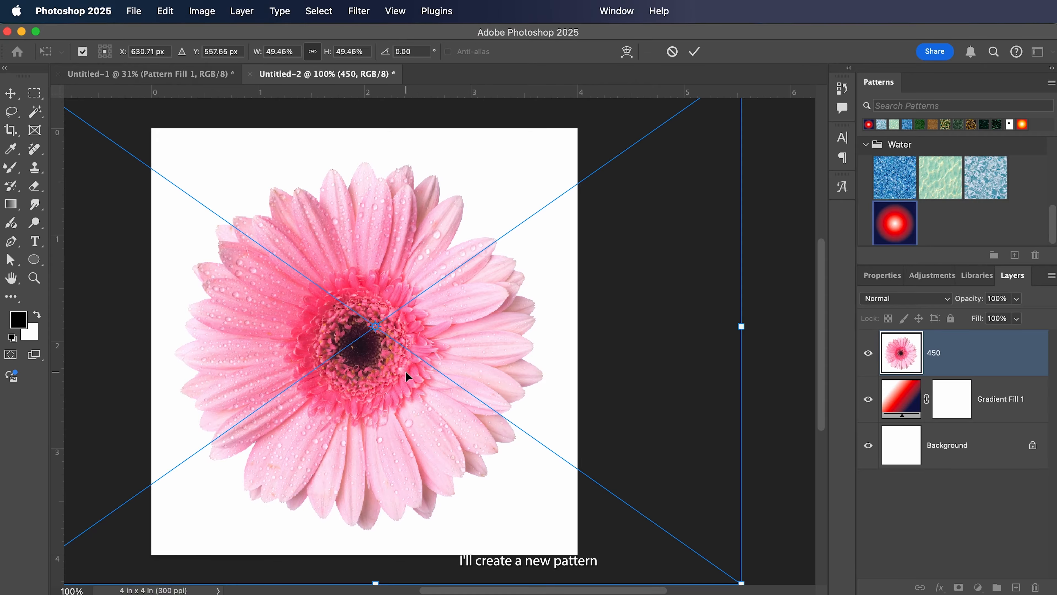
key("Return")
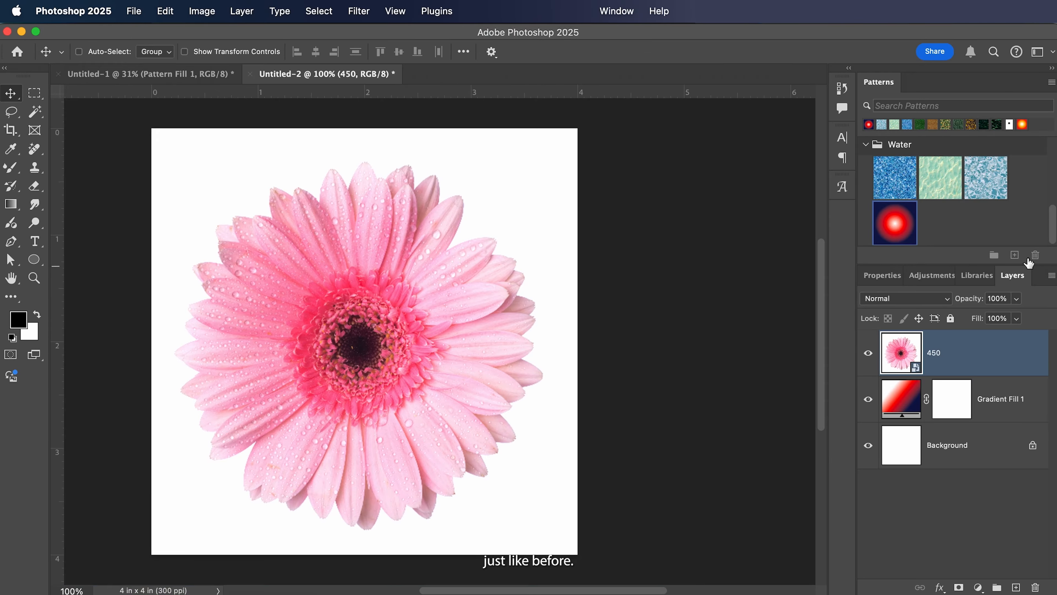
Save the flower artwork as a new pattern preset named "Flower".
left_click(1020, 257)
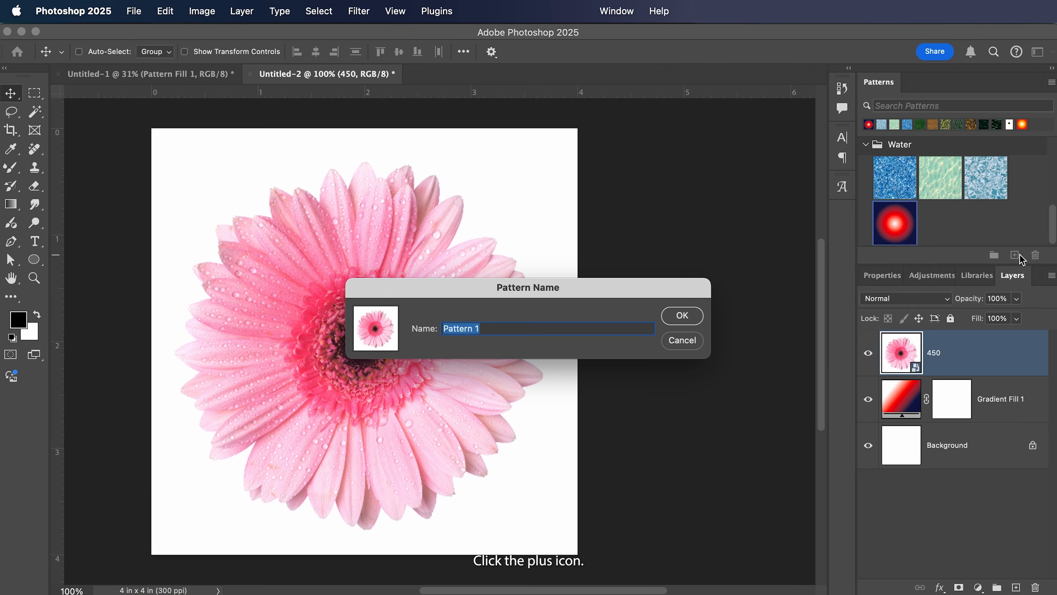
type("Flower")
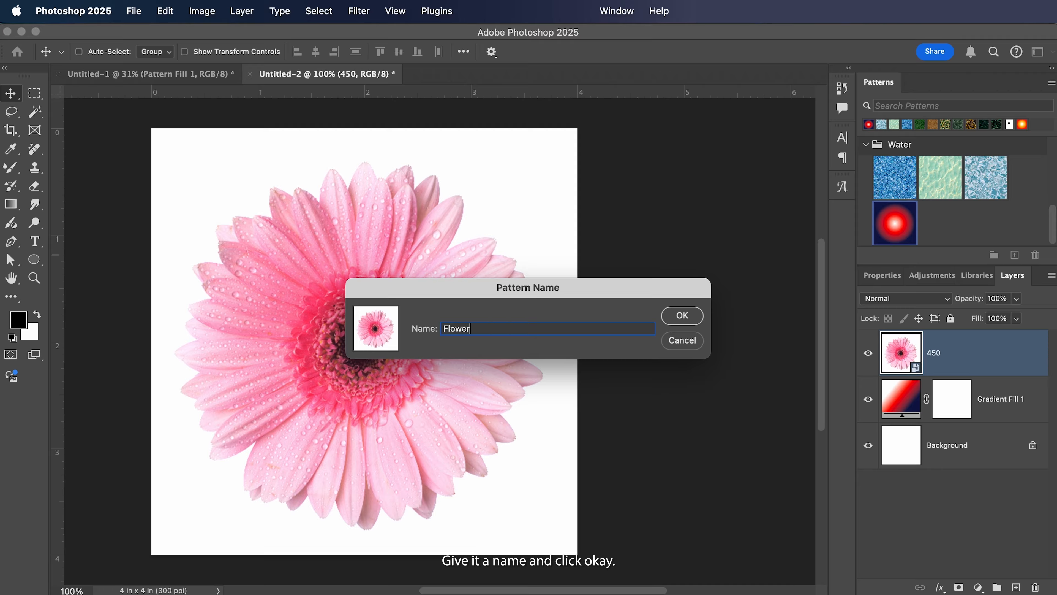
key("Return")
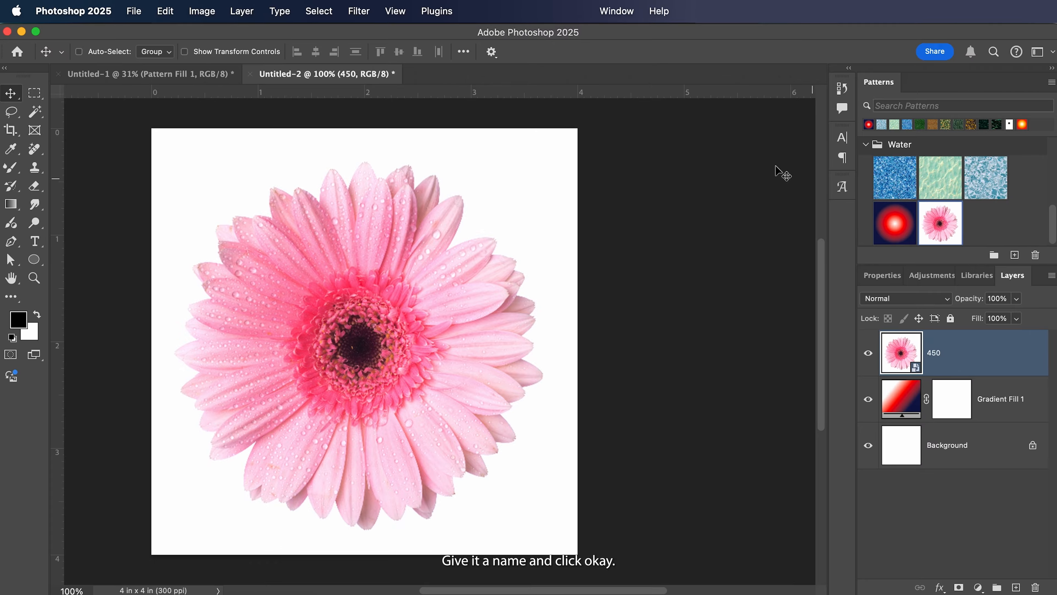
Return to the Untitled-1 document, add a new layer above the existing pattern fill and apply the Flower pattern to it.
left_click(175, 77)
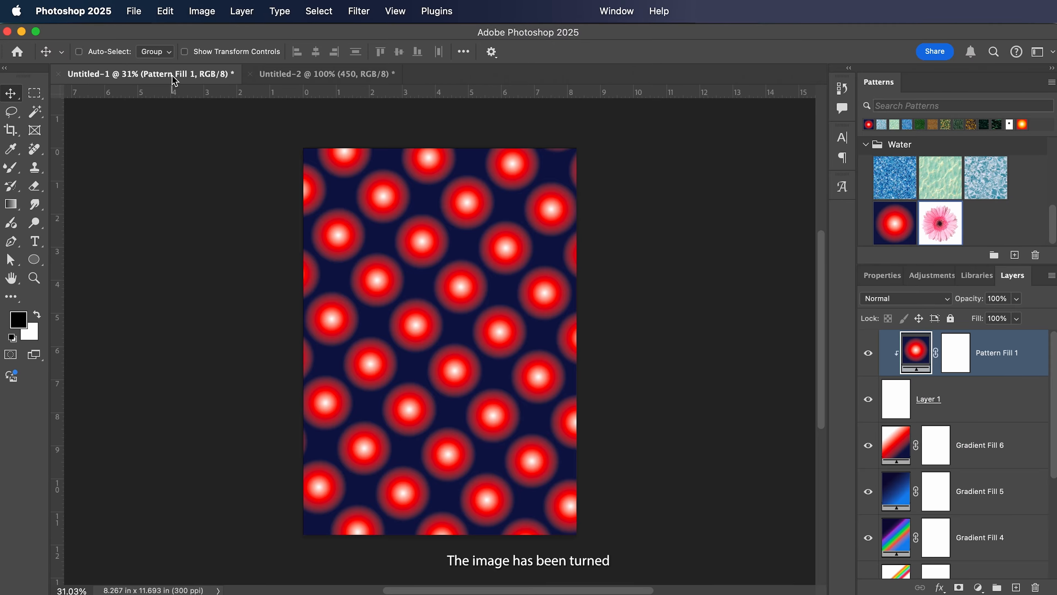
left_click(1017, 587)
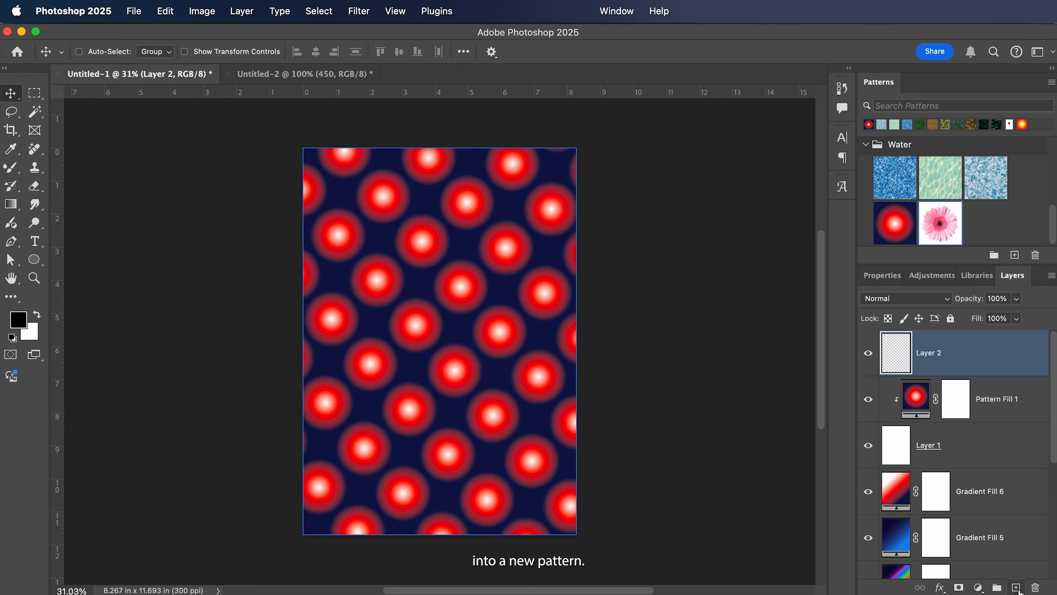
left_click(931, 229)
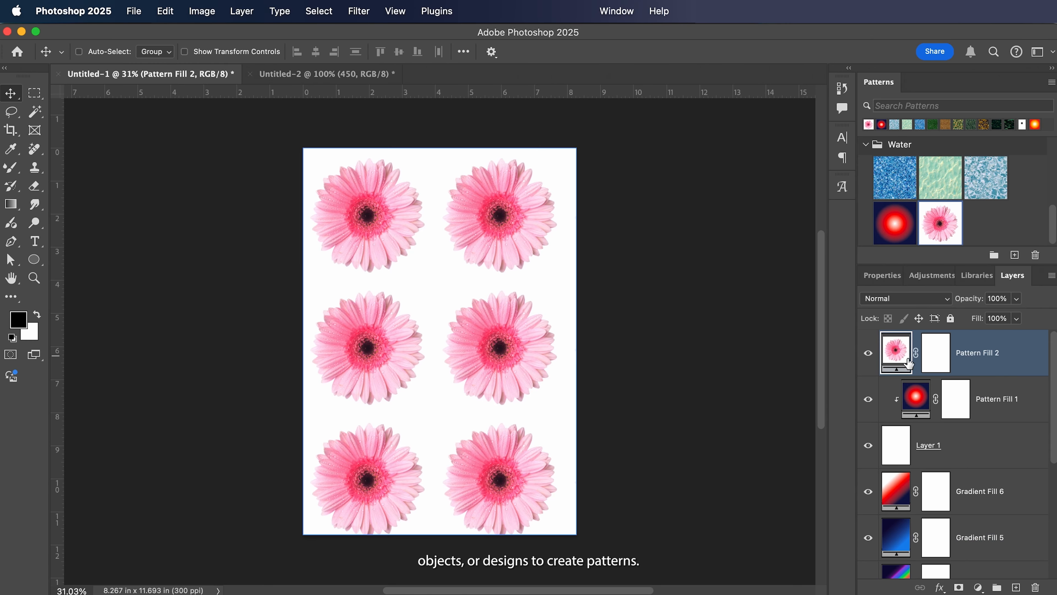
double_click(899, 356)
left_click(755, 300)
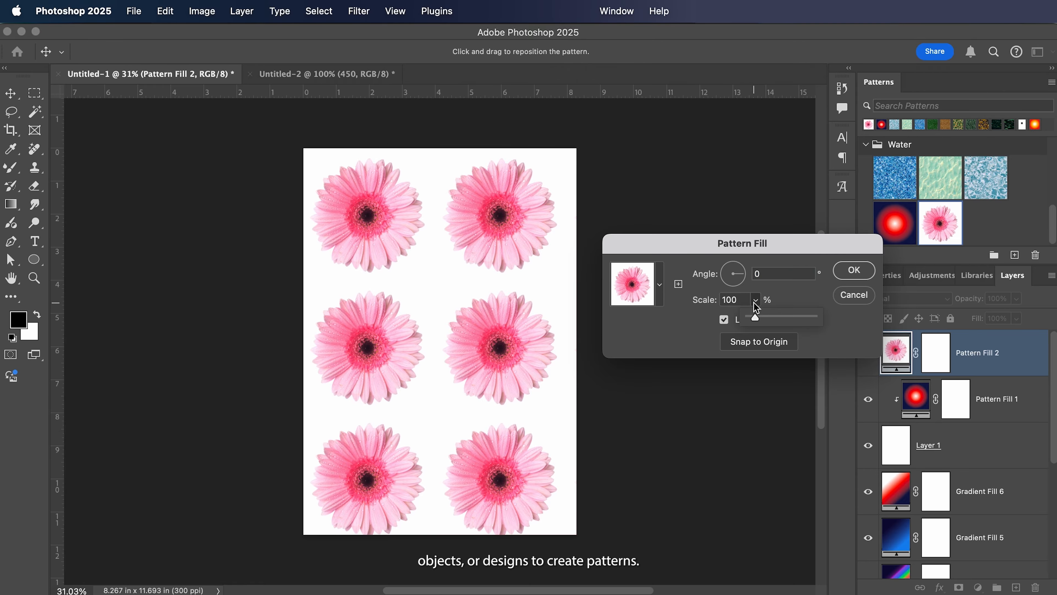
left_click_drag(758, 318, 755, 321)
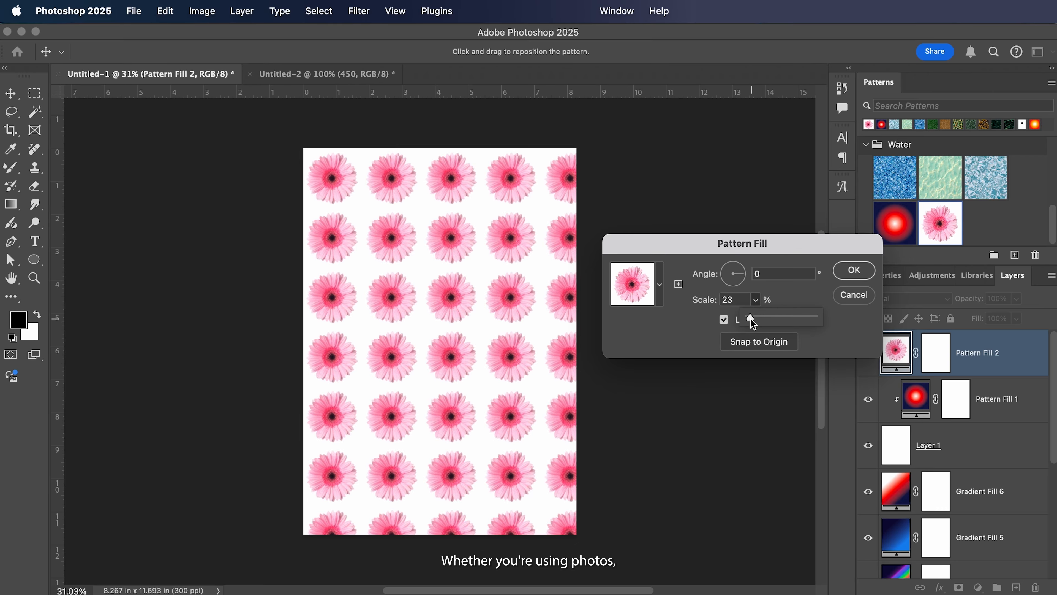
left_click_drag(752, 322, 750, 321)
left_click_drag(746, 274, 727, 289)
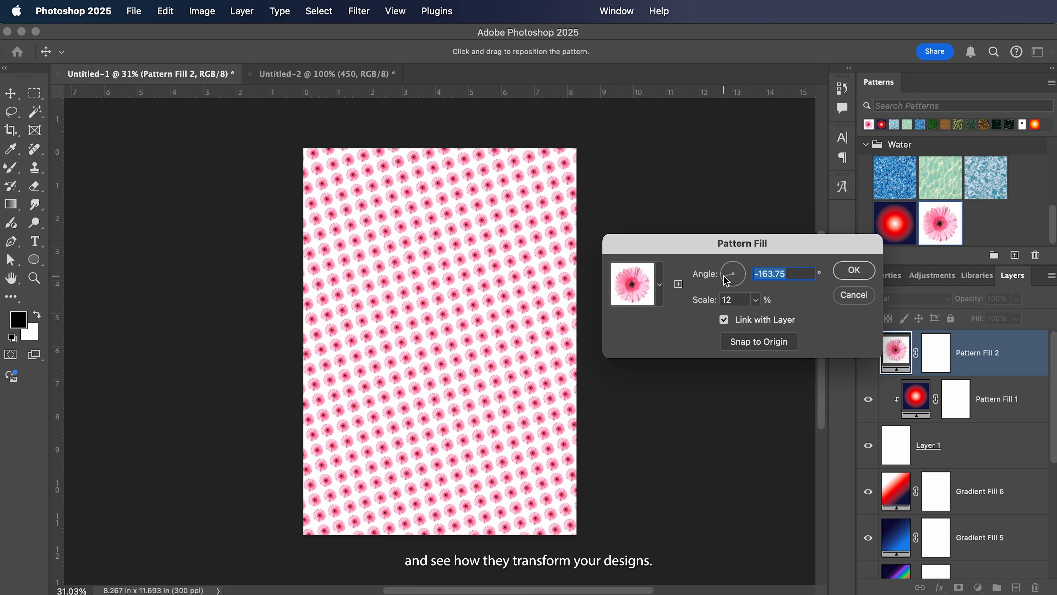
left_click(756, 299)
left_click_drag(755, 320, 759, 319)
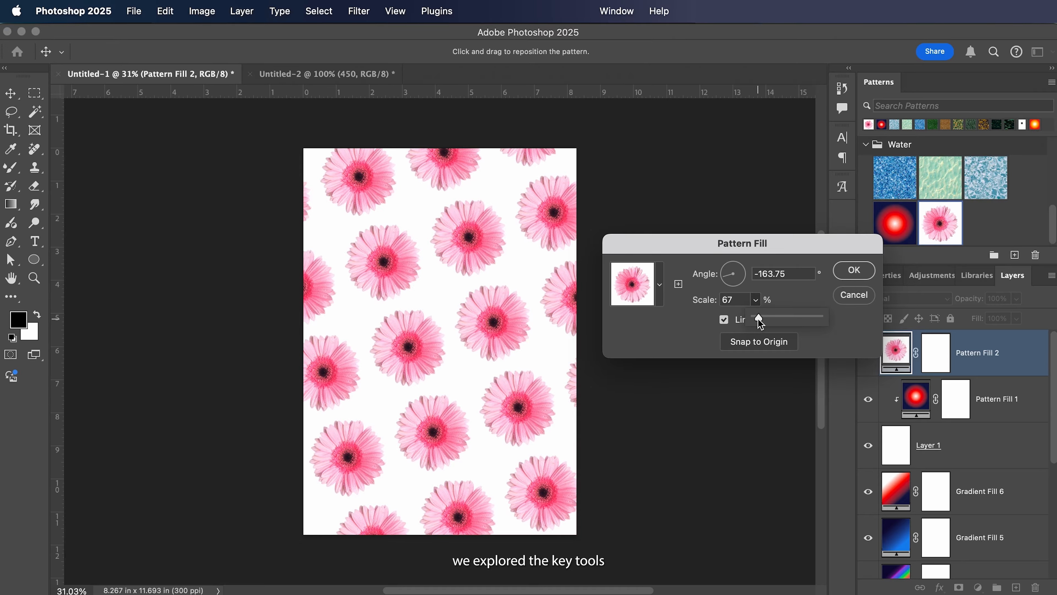
left_click(750, 306)
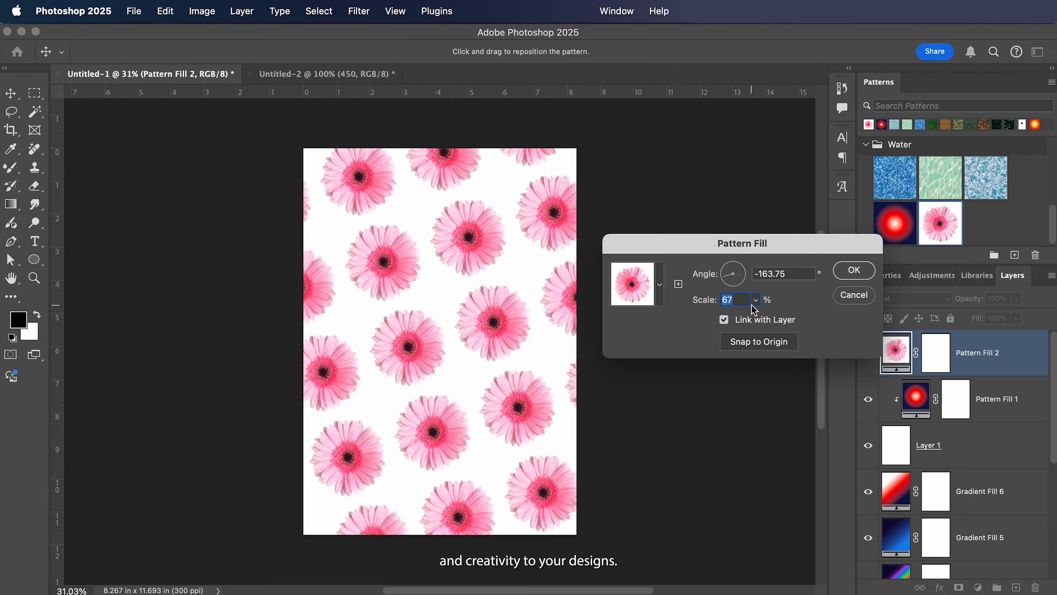
left_click(756, 303)
left_click_drag(754, 318, 752, 318)
left_click(811, 300)
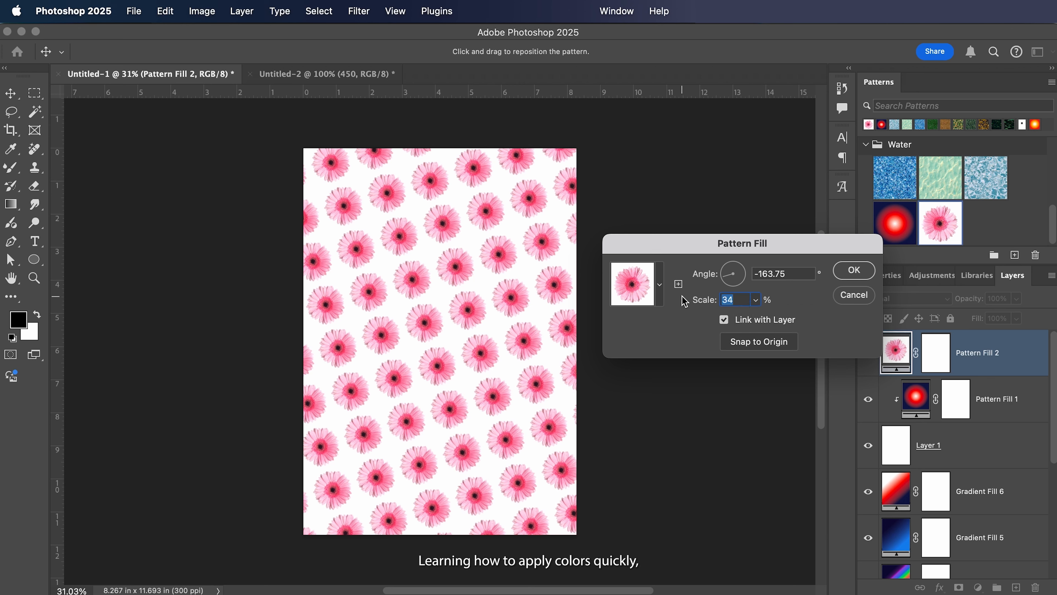
left_click(660, 291)
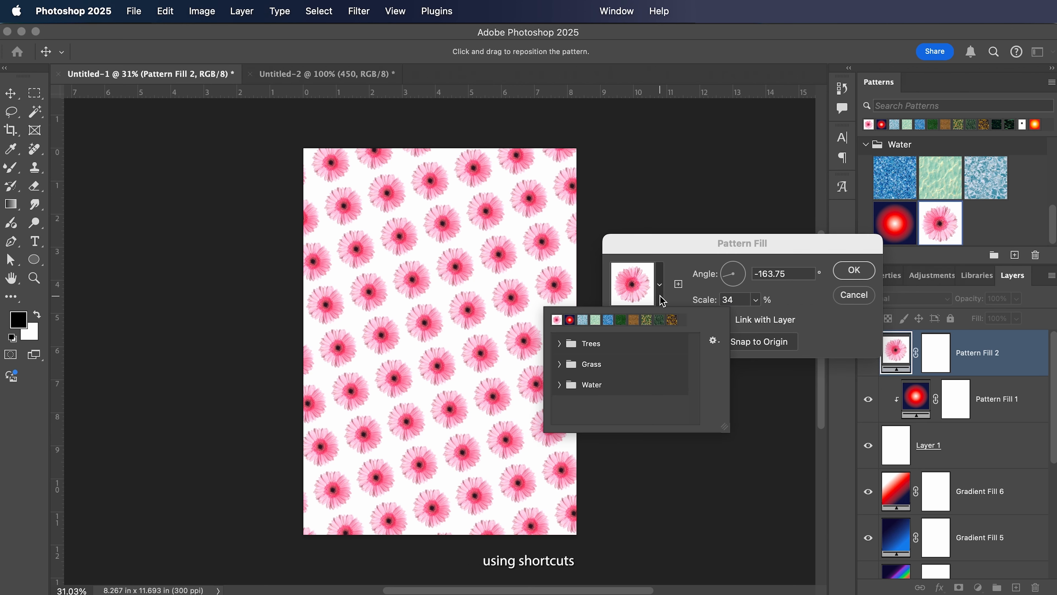
left_click(560, 344)
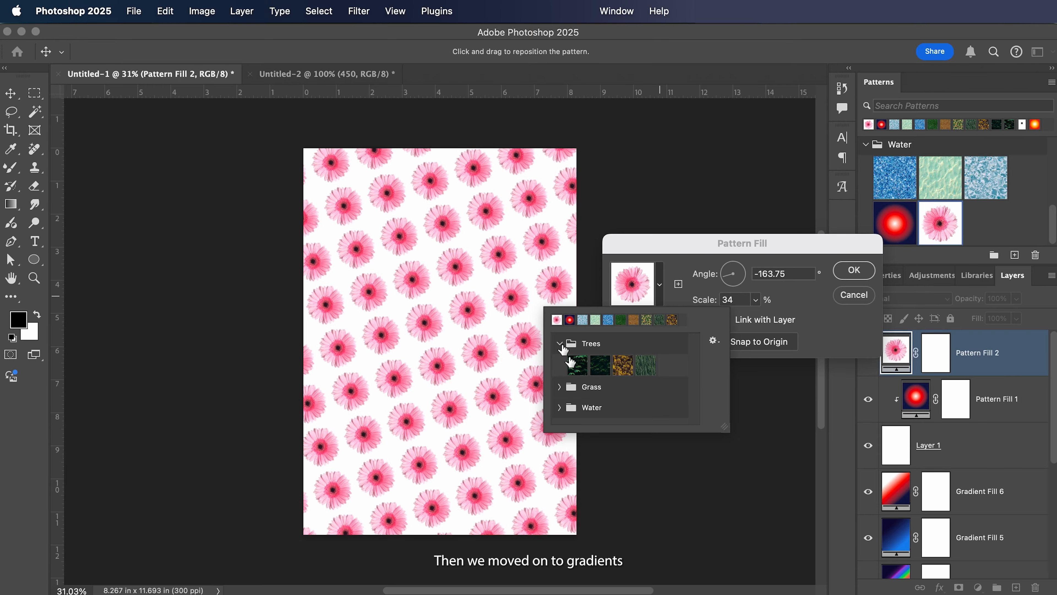
left_click(559, 343)
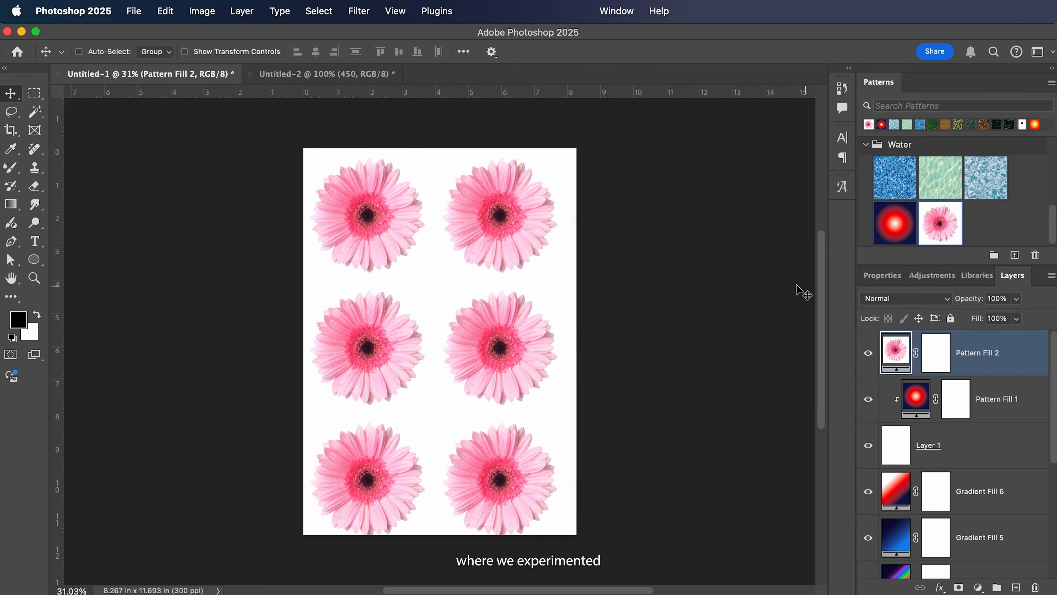
Set the Flower pattern fill layer's scale to 45% and its angle to -47.2°.
double_click(896, 355)
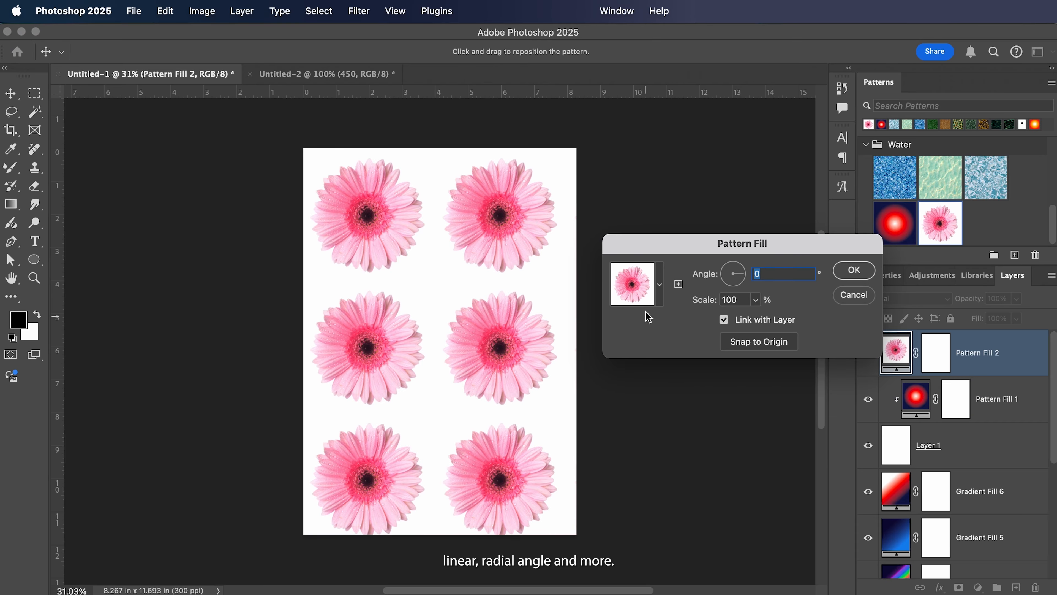
left_click(758, 301)
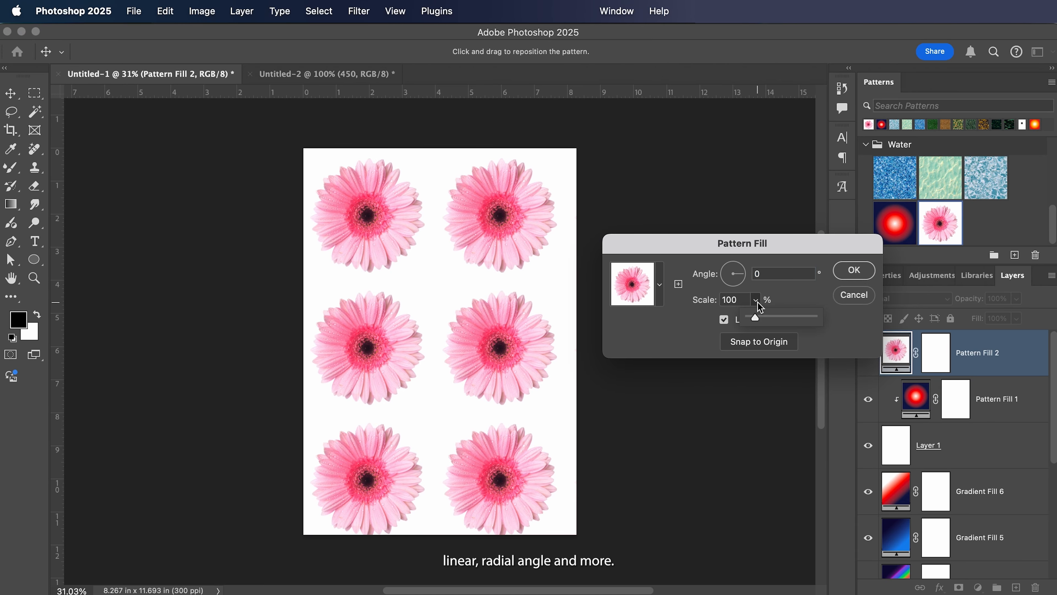
left_click_drag(757, 317, 752, 318)
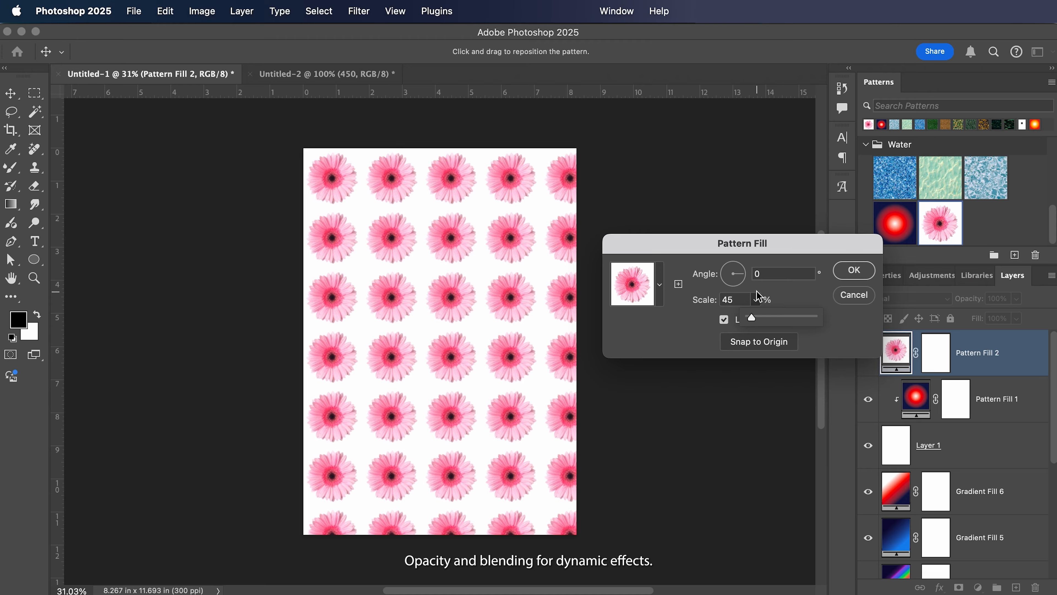
left_click(747, 288)
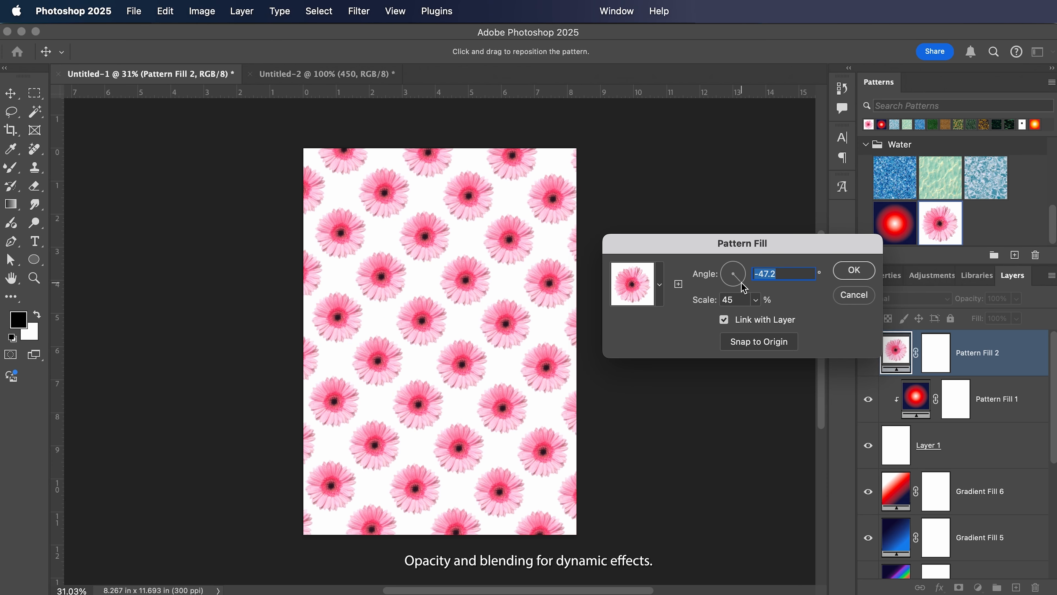
left_click(853, 271)
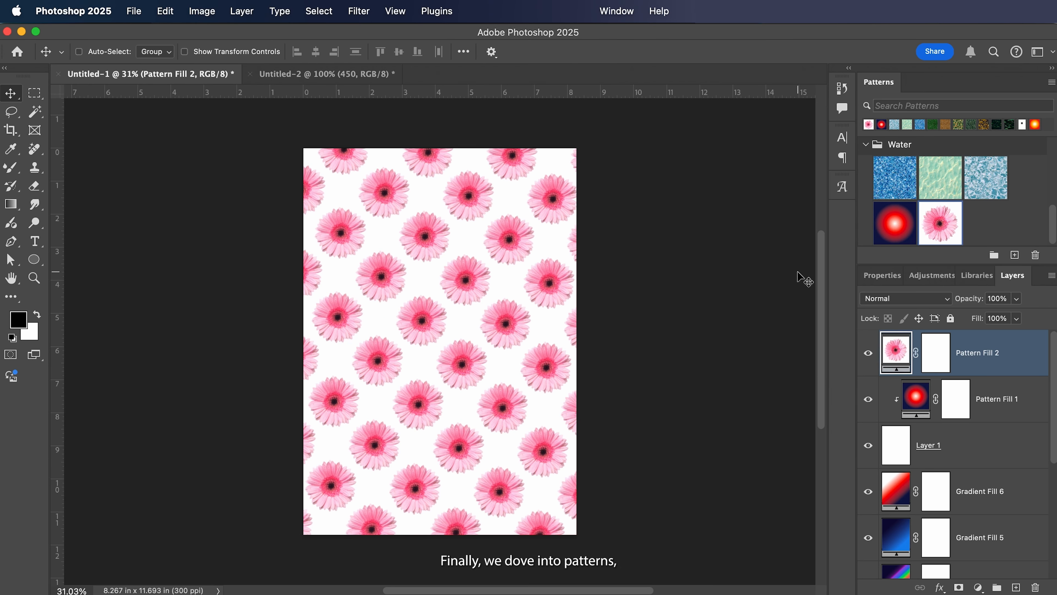